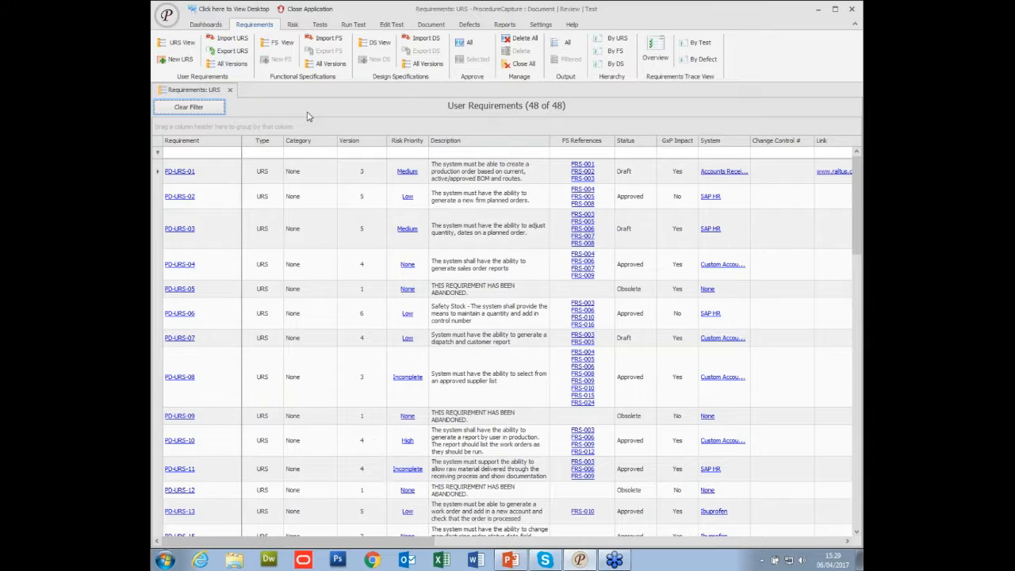
Review the child requirements in the other fields of PD-URS-01, and view its linked functional requirements.
{"action": "left_click", "coordinate": [173, 175]}
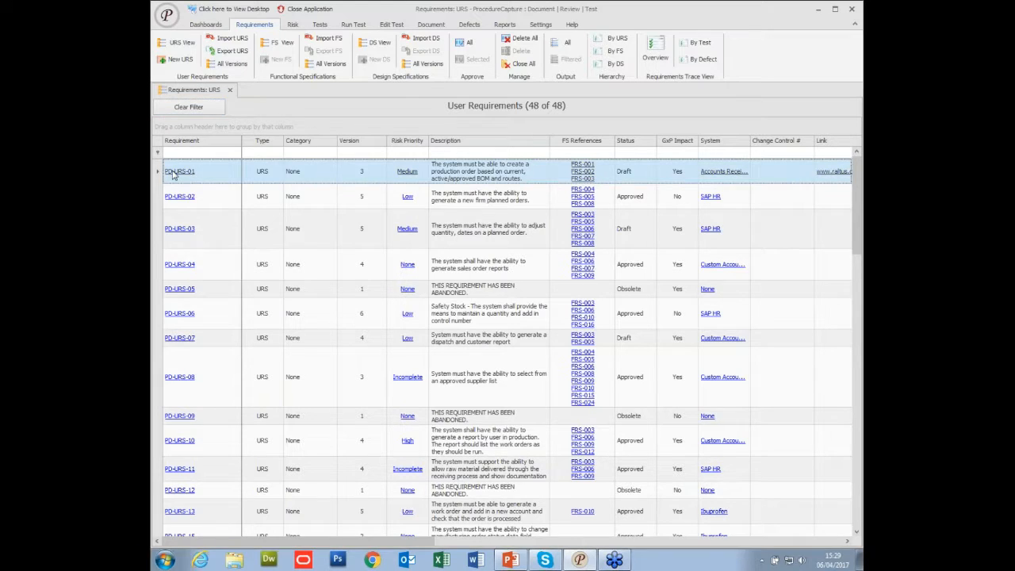
{"action": "left_click", "coordinate": [175, 172]}
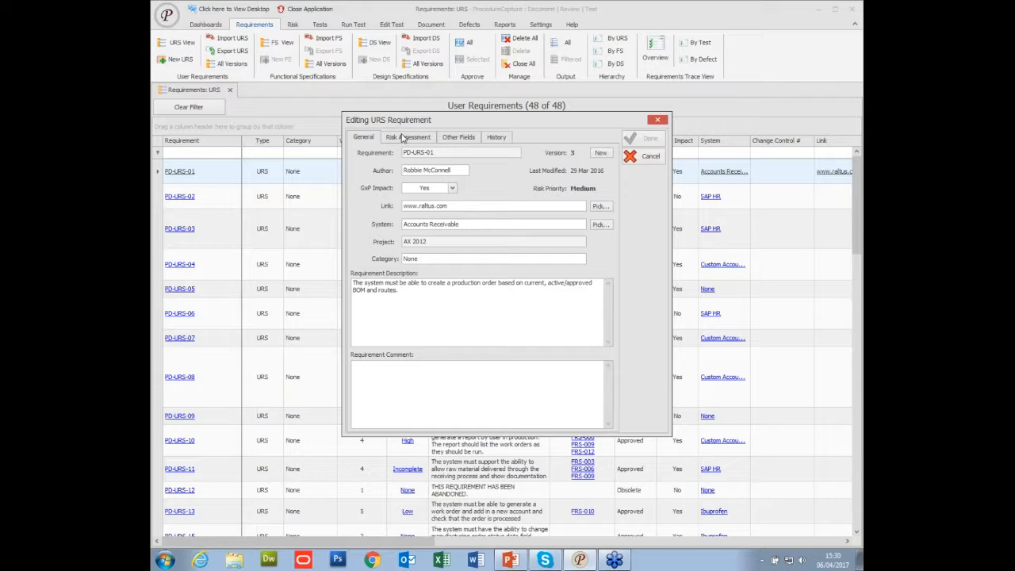
{"action": "left_click", "coordinate": [450, 138]}
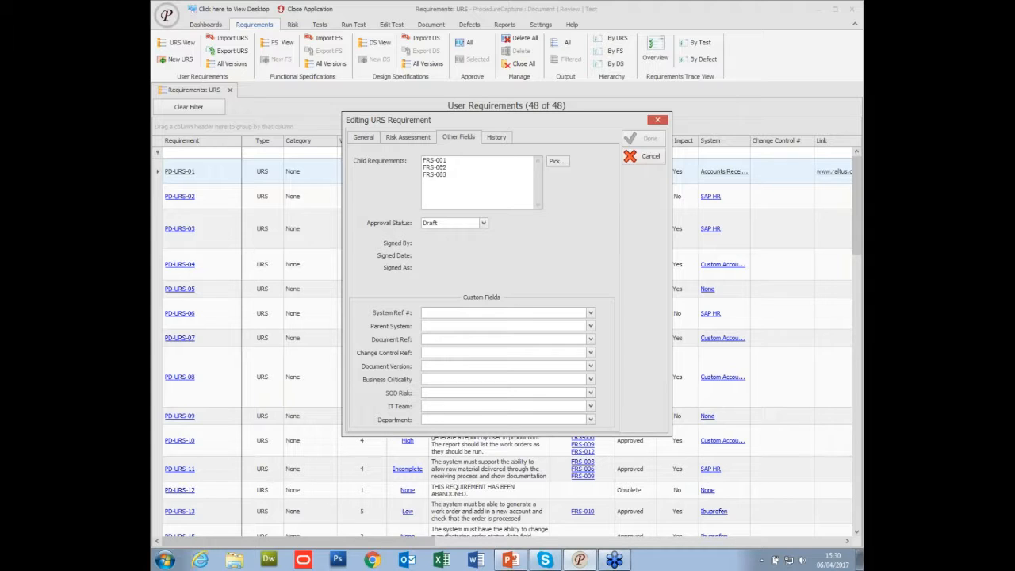
{"action": "left_click", "coordinate": [645, 161]}
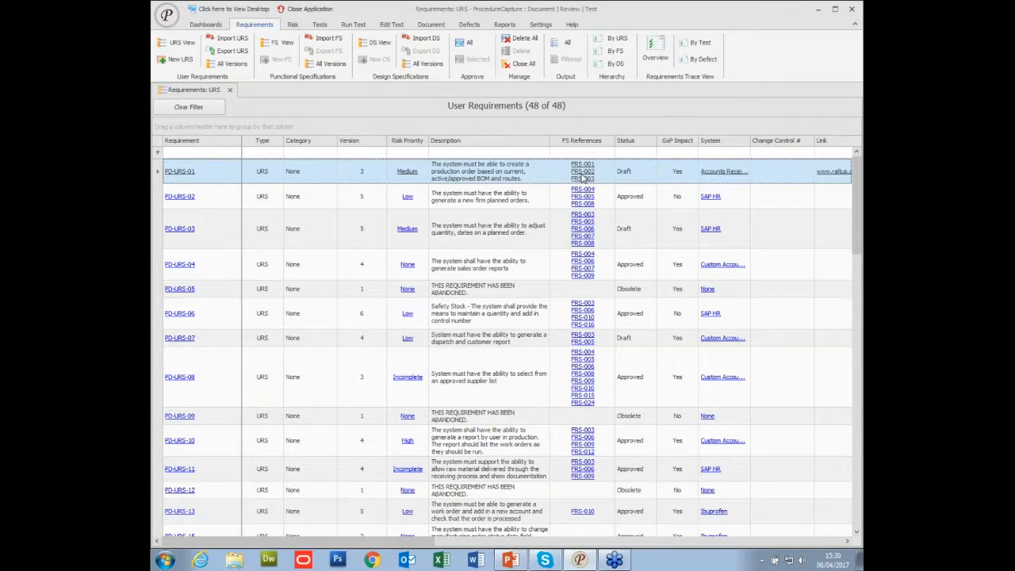
{"action": "left_click", "coordinate": [582, 177]}
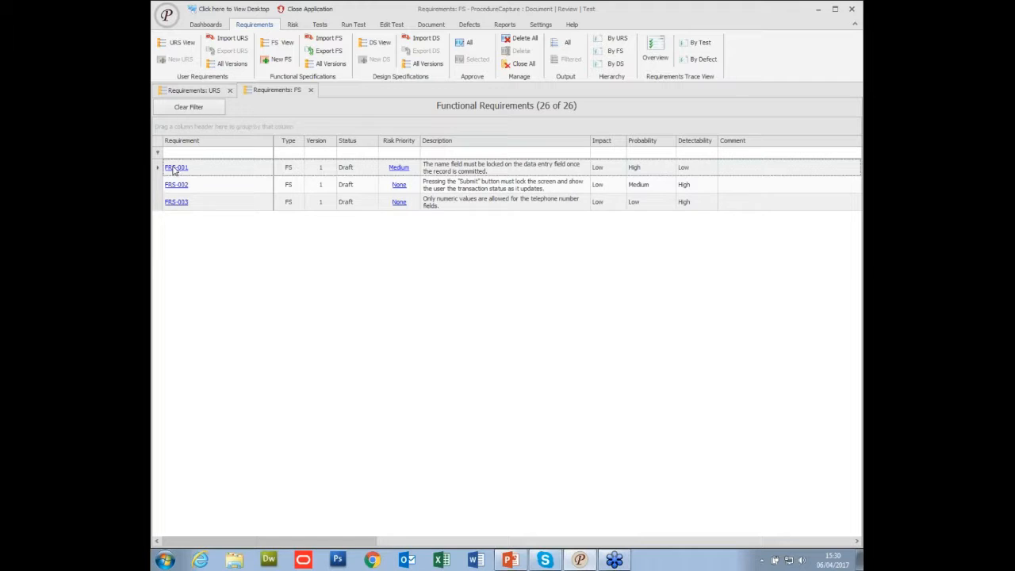
Group the user requirements by Category and expand the Sprint 1 group.
{"action": "left_click", "coordinate": [193, 93]}
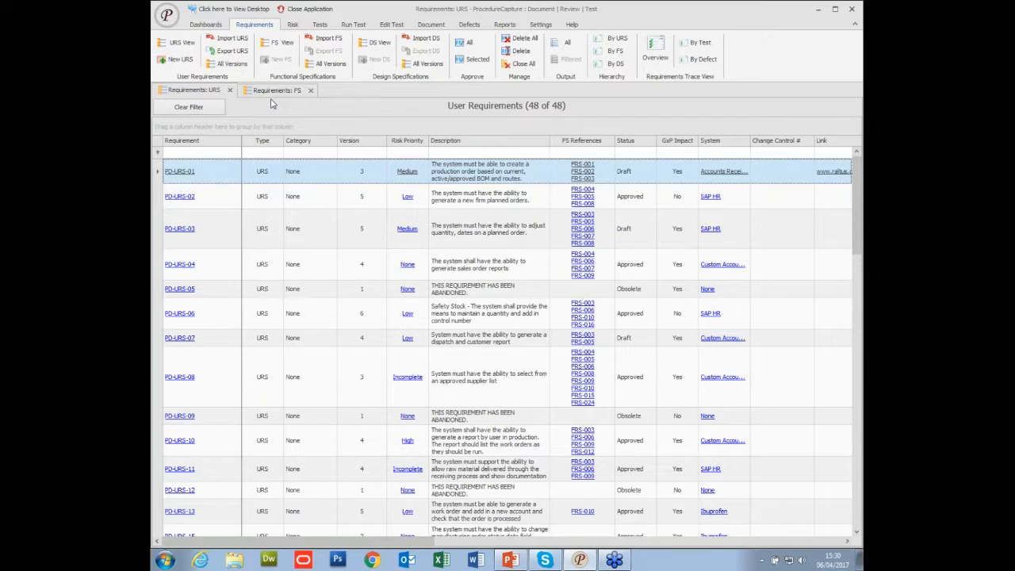
{"action": "left_click_drag", "start_coordinate": [313, 143], "coordinate": [196, 129]}
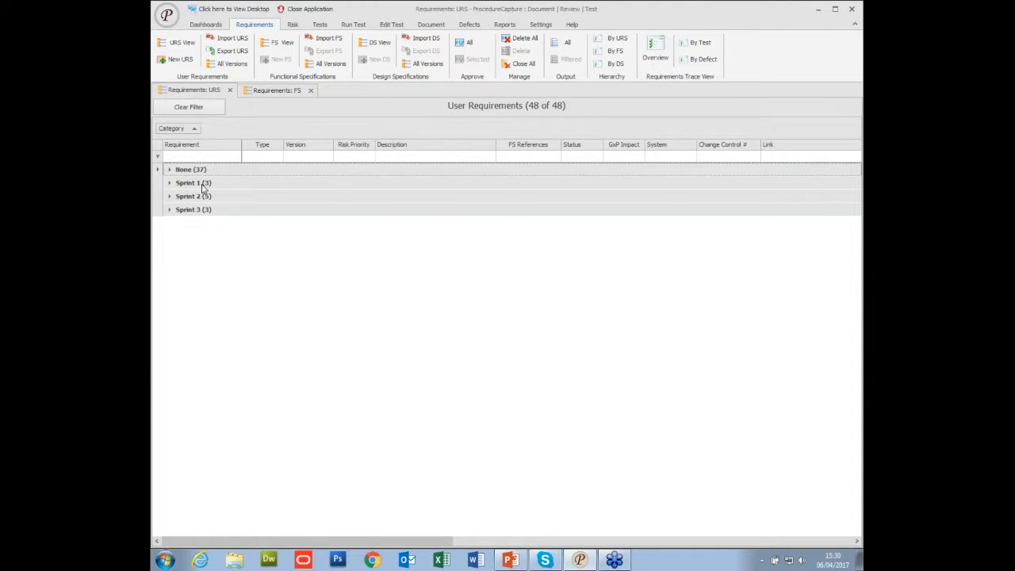
{"action": "left_click", "coordinate": [170, 184]}
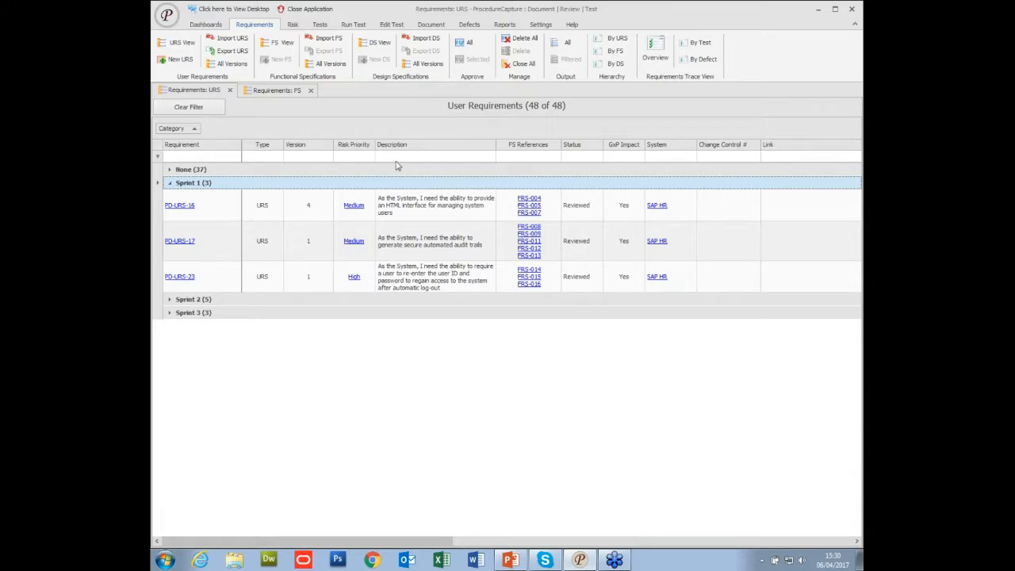
Close the user and functional requirements views, and view the requirements hierarchy by URS.
{"action": "left_click", "coordinate": [230, 90]}
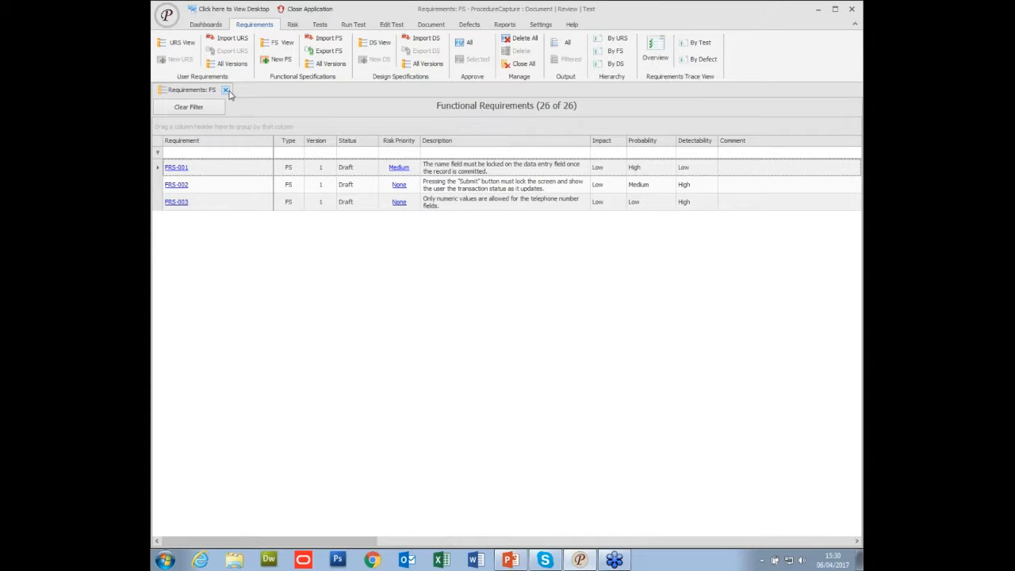
{"action": "left_click", "coordinate": [226, 90]}
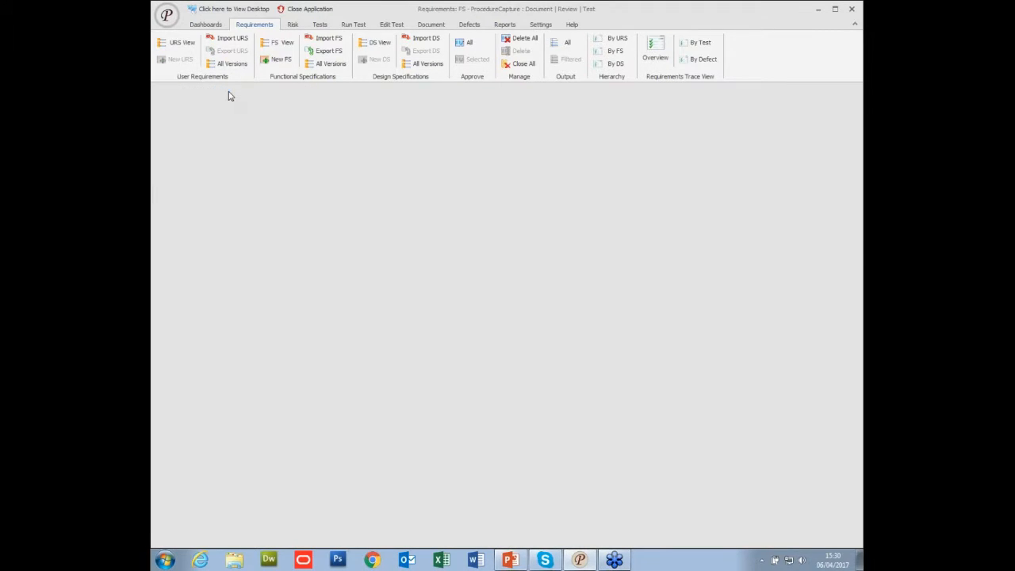
{"action": "left_click", "coordinate": [616, 40]}
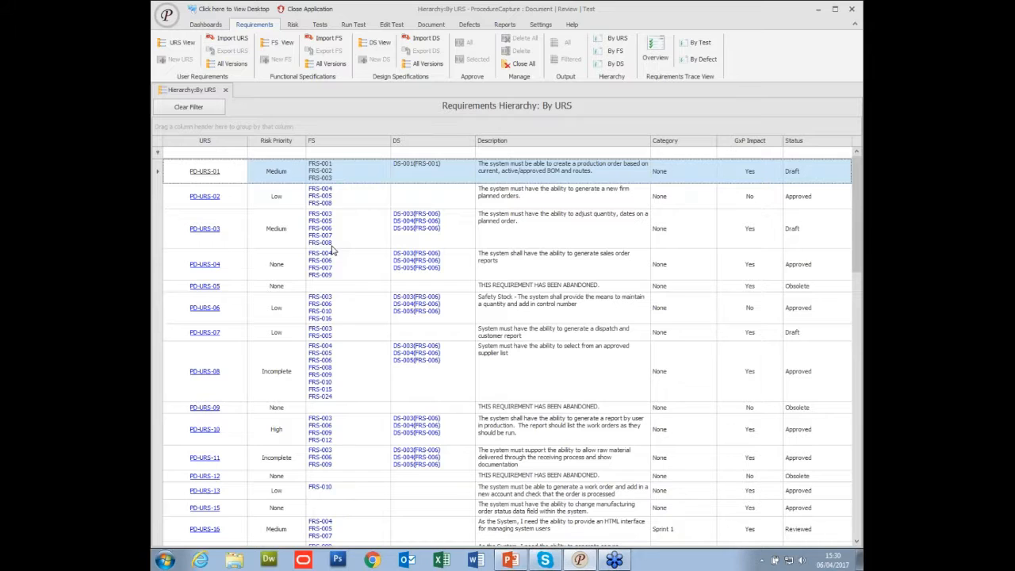
{"action": "left_click", "coordinate": [225, 91]}
Reopen the user requirements and view the requirements trace by test for all Sprint 1 requirements.
{"action": "left_click", "coordinate": [187, 45]}
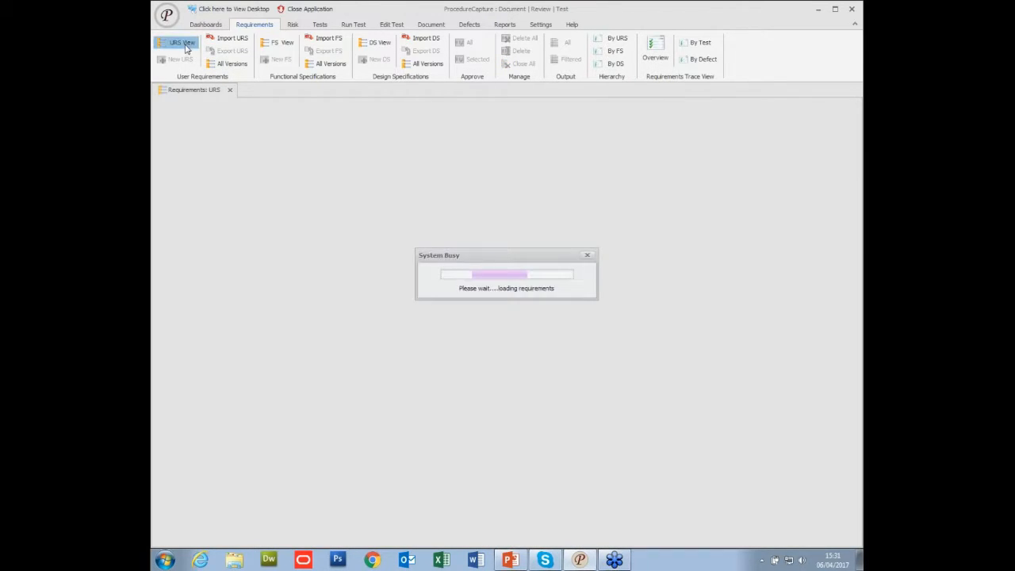
{"action": "left_click", "coordinate": [170, 183]}
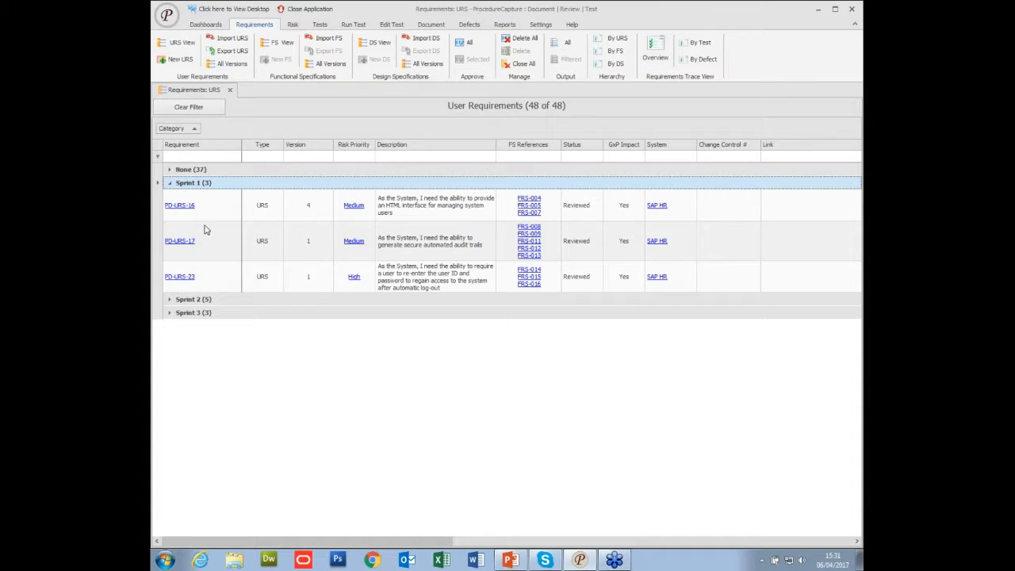
{"action": "left_click", "coordinate": [156, 209]}
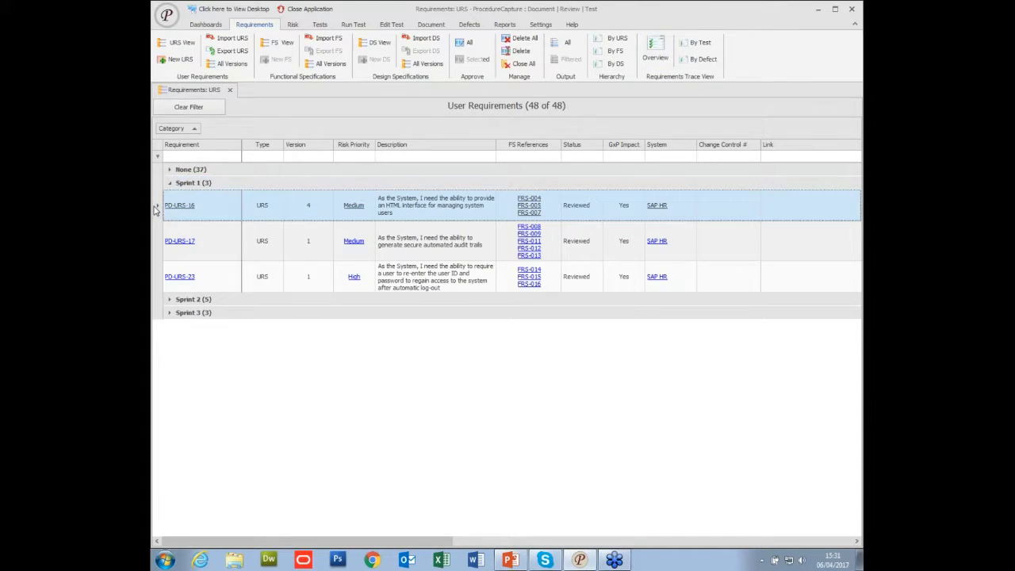
{"action": "left_click", "coordinate": [154, 268], "text": "shift"}
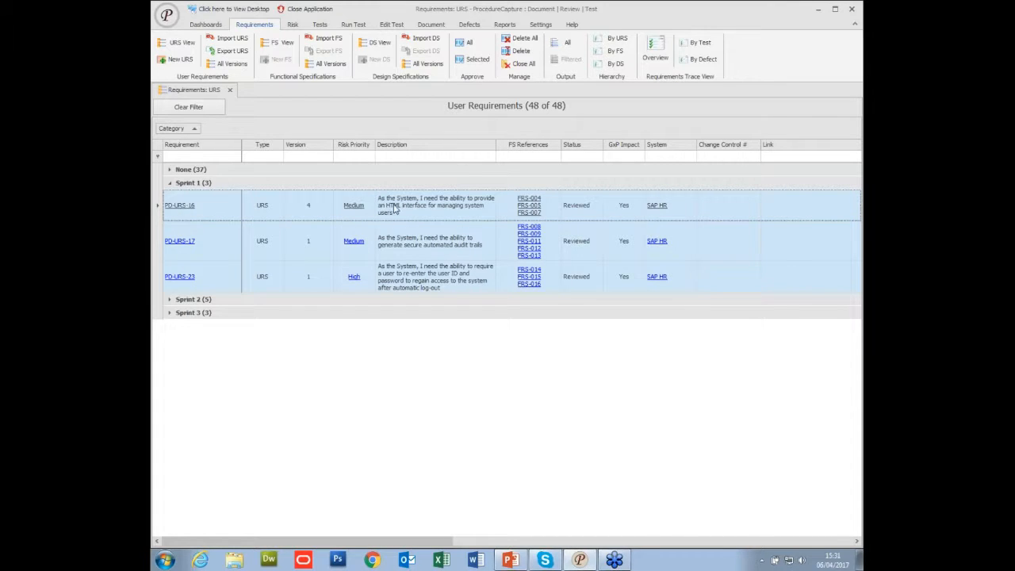
{"action": "left_click", "coordinate": [700, 45]}
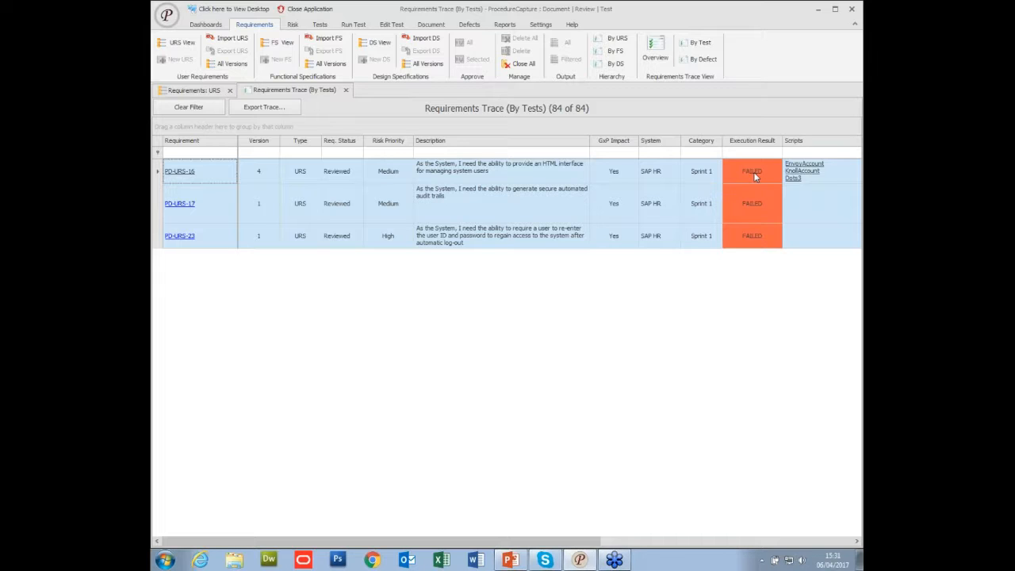
{"action": "left_click", "coordinate": [346, 91]}
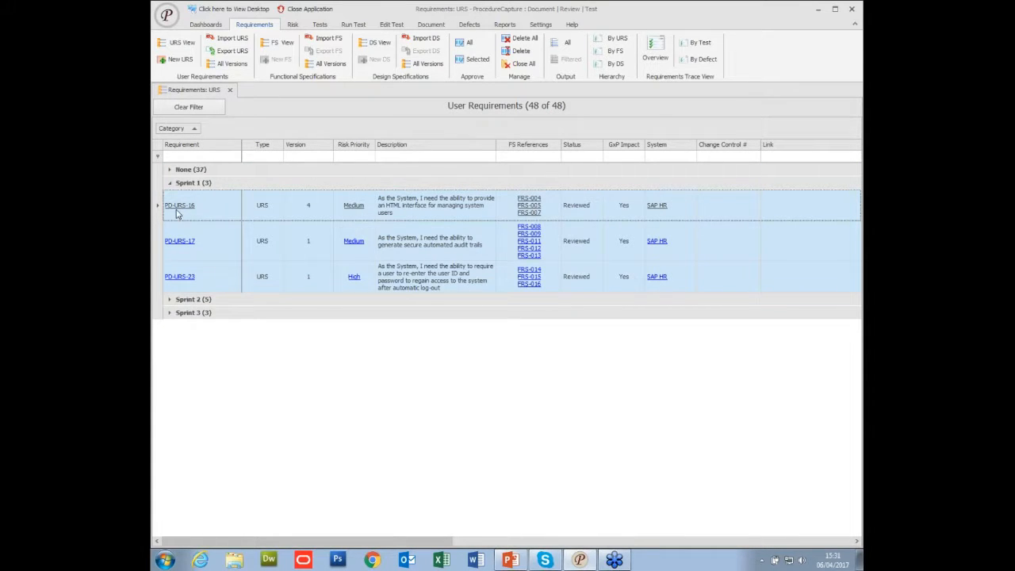
View the requirements trace by test for all functional requirements linked to PD-URS-16, and close the open views.
{"action": "left_click", "coordinate": [526, 207]}
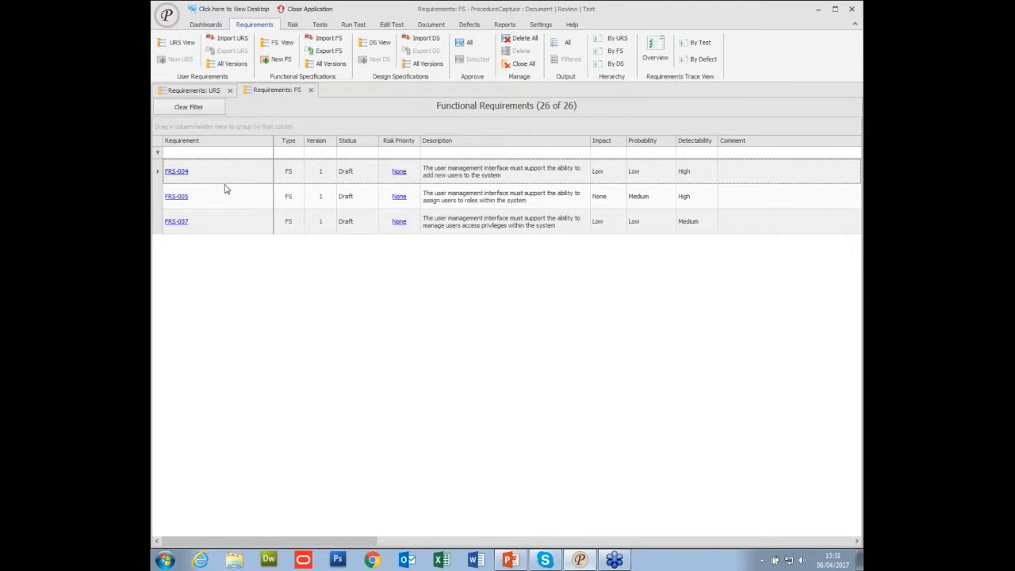
{"action": "left_click", "coordinate": [157, 170]}
{"action": "left_click_drag", "start_coordinate": [156, 169], "coordinate": [154, 213]}
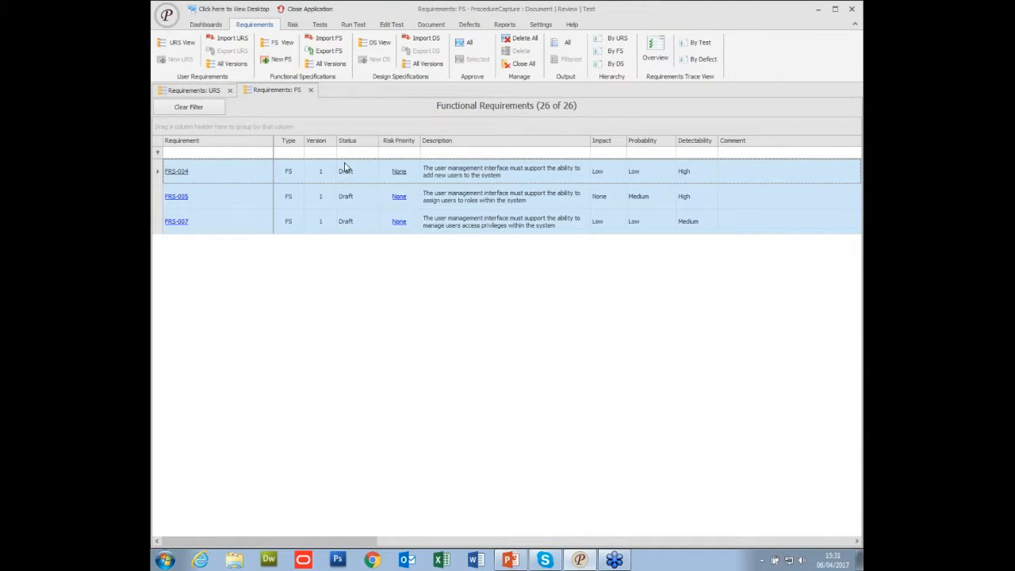
{"action": "left_click", "coordinate": [687, 44]}
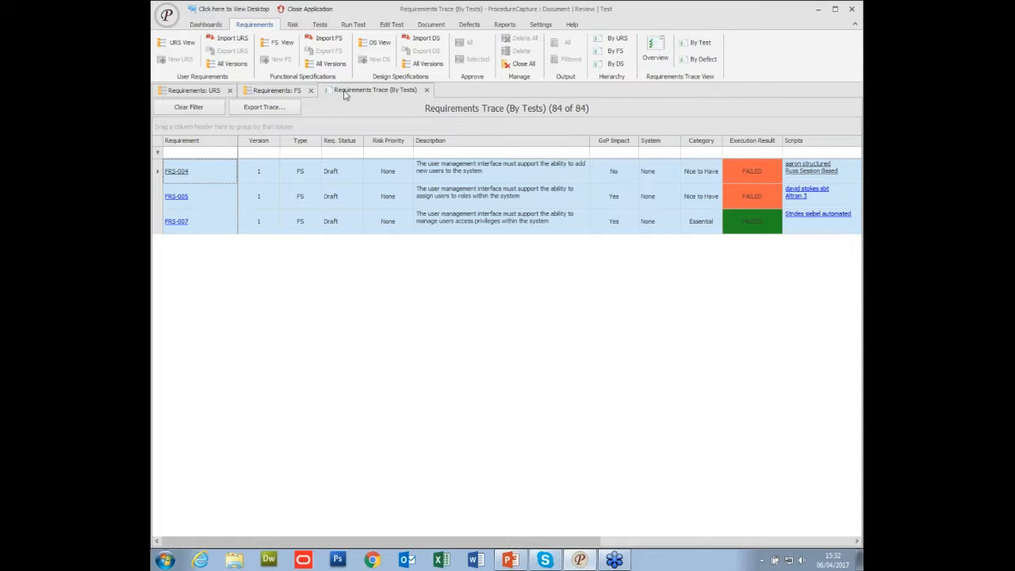
{"action": "left_click", "coordinate": [428, 92]}
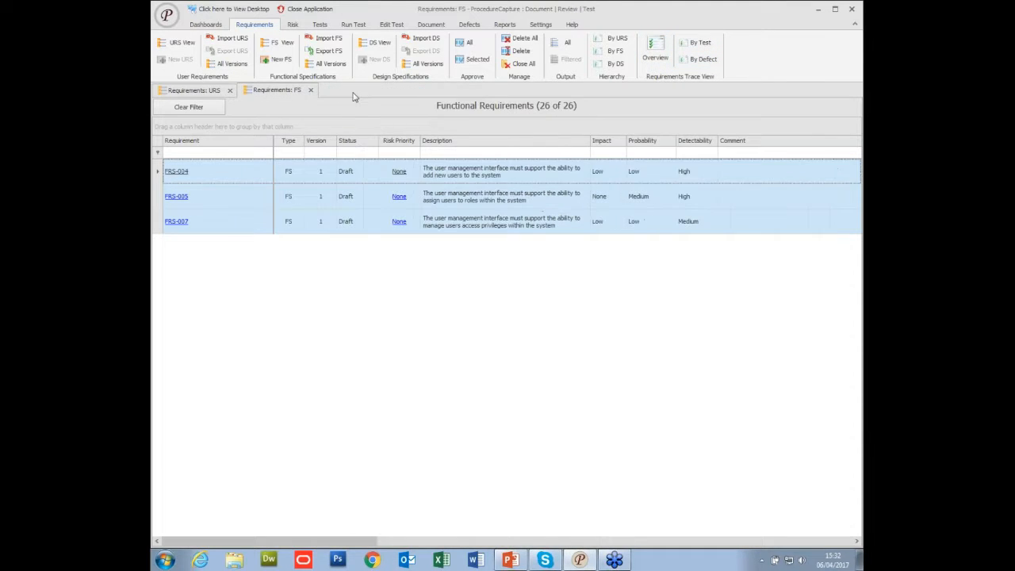
{"action": "left_click", "coordinate": [310, 90]}
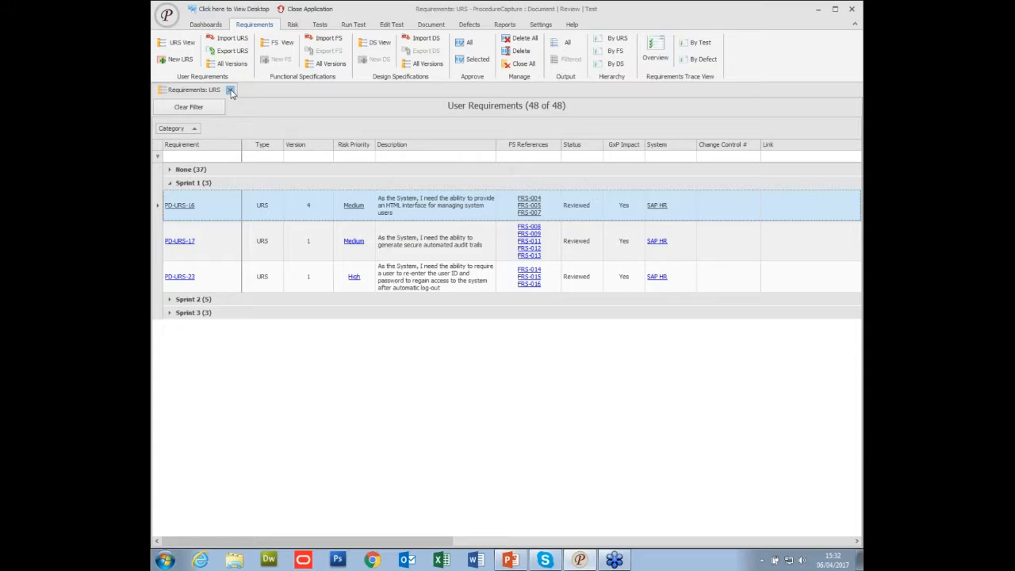
{"action": "left_click", "coordinate": [230, 90]}
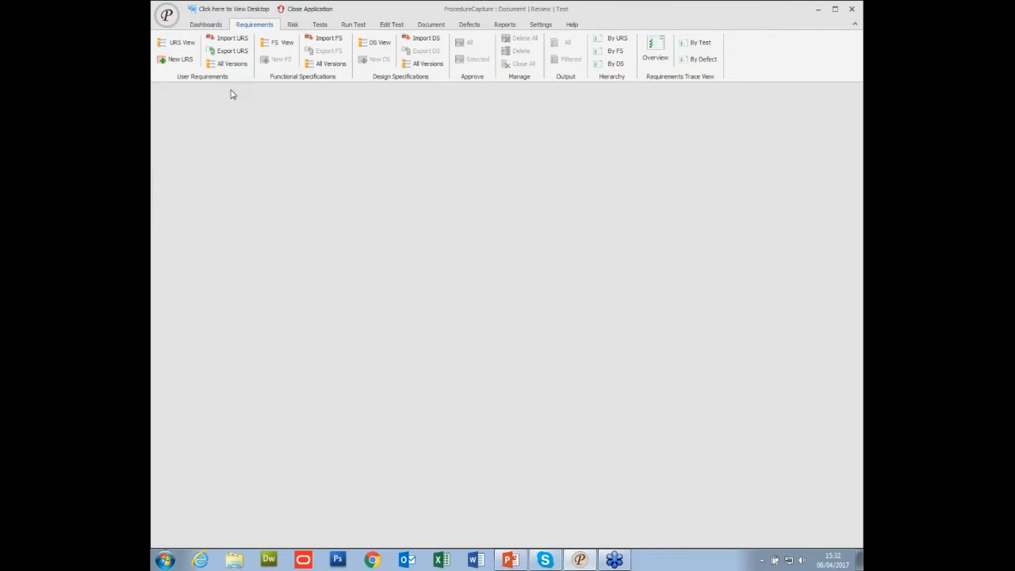
Open the requirements overview dashboard and inspect the URS and FS shares in the Requirement Type chart.
{"action": "left_click", "coordinate": [212, 28]}
{"action": "left_click", "coordinate": [181, 67]}
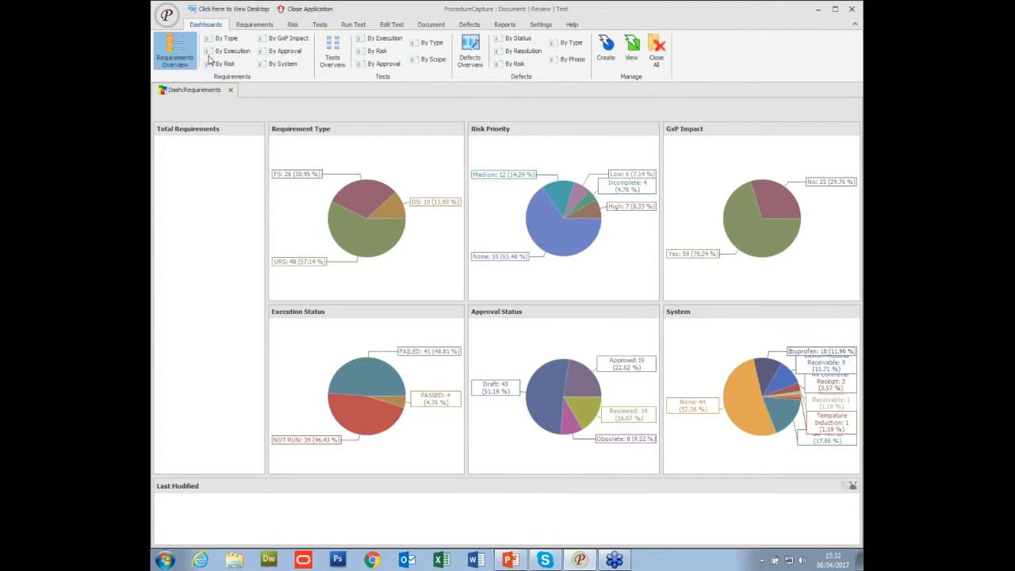
{"action": "mouse_move", "coordinate": [362, 238]}
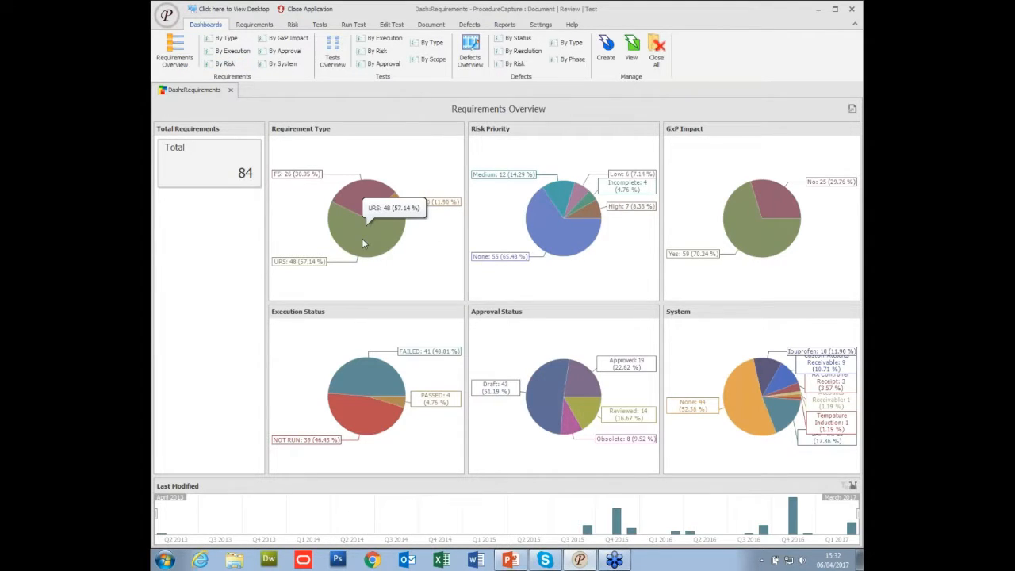
{"action": "mouse_move", "coordinate": [361, 195]}
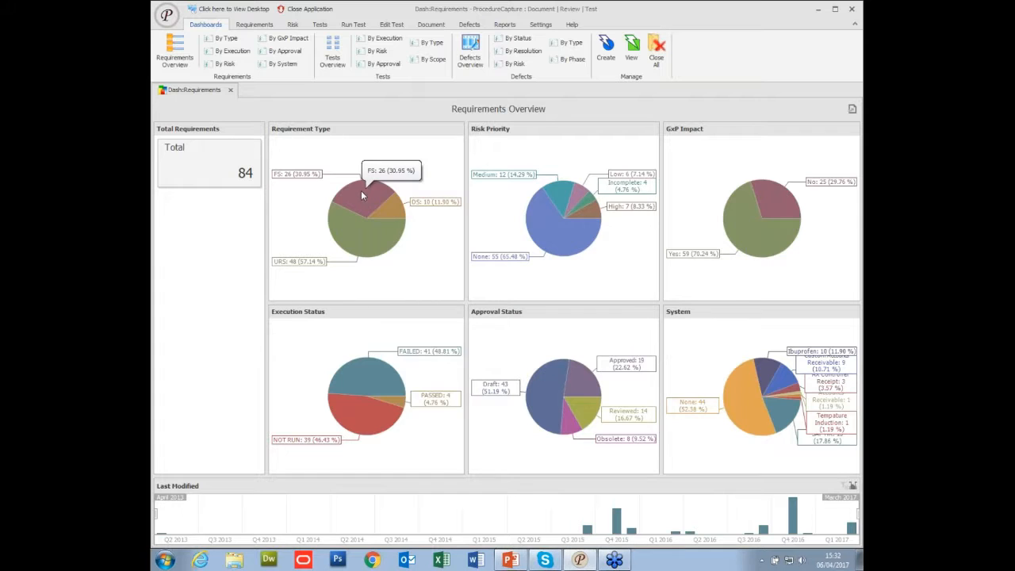
View the requirements dashboard by type filtered to FS, and close both requirements dashboards.
{"action": "left_click", "coordinate": [228, 40]}
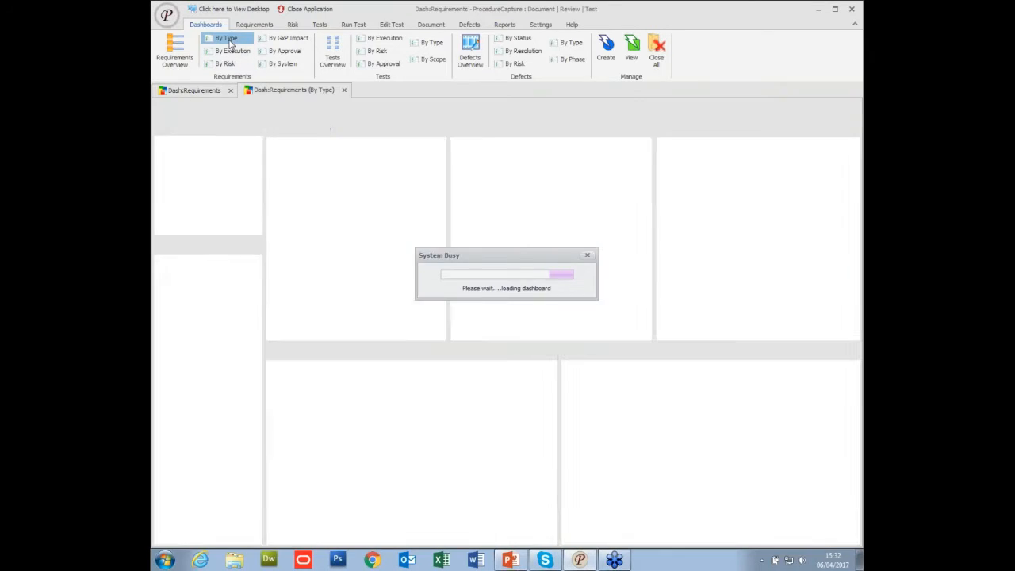
{"action": "left_click", "coordinate": [206, 342]}
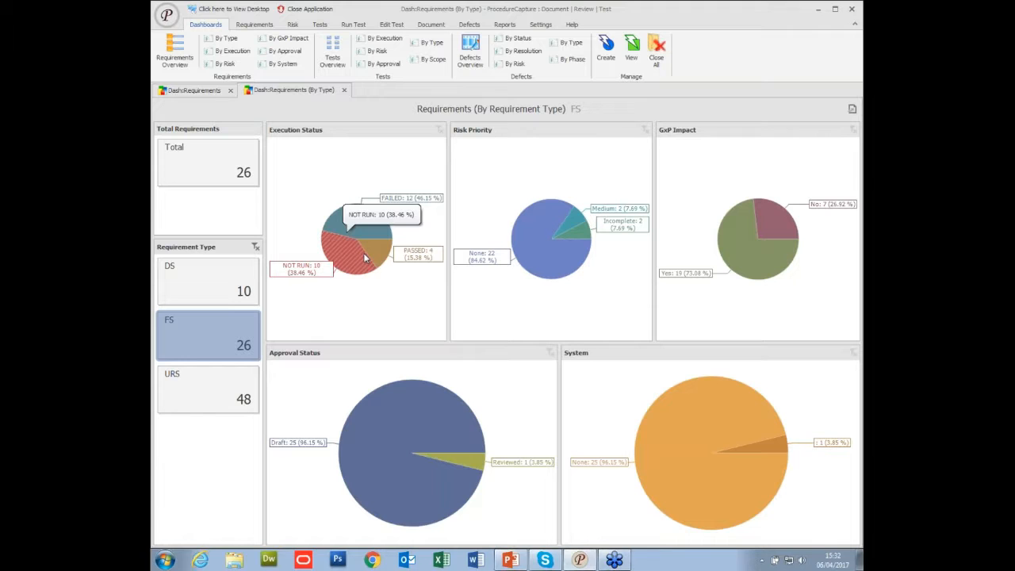
{"action": "left_click", "coordinate": [345, 91]}
{"action": "left_click", "coordinate": [230, 90]}
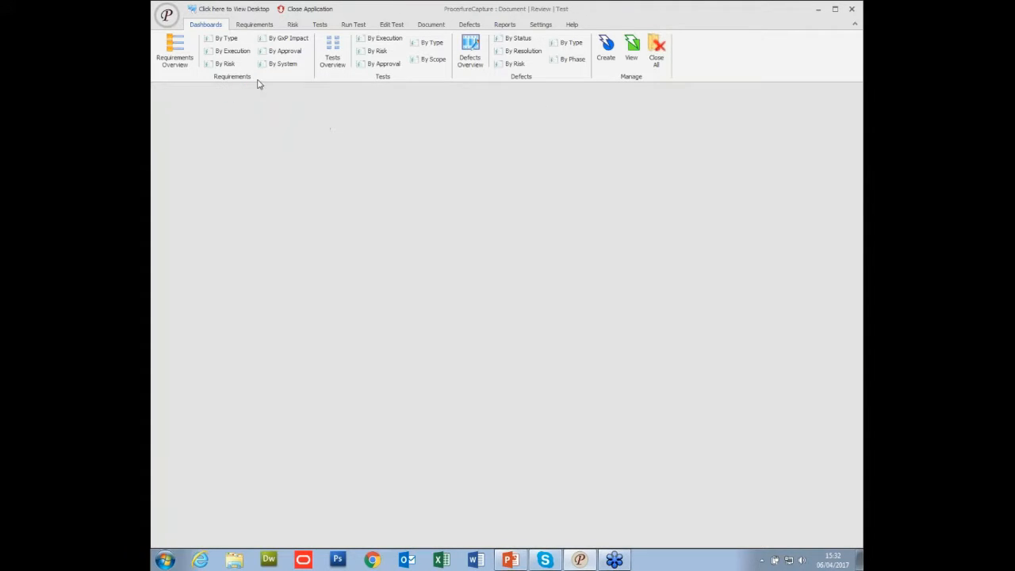
Open the tests overview dashboard to review execution status, risk priority and approval status.
{"action": "left_click", "coordinate": [320, 25]}
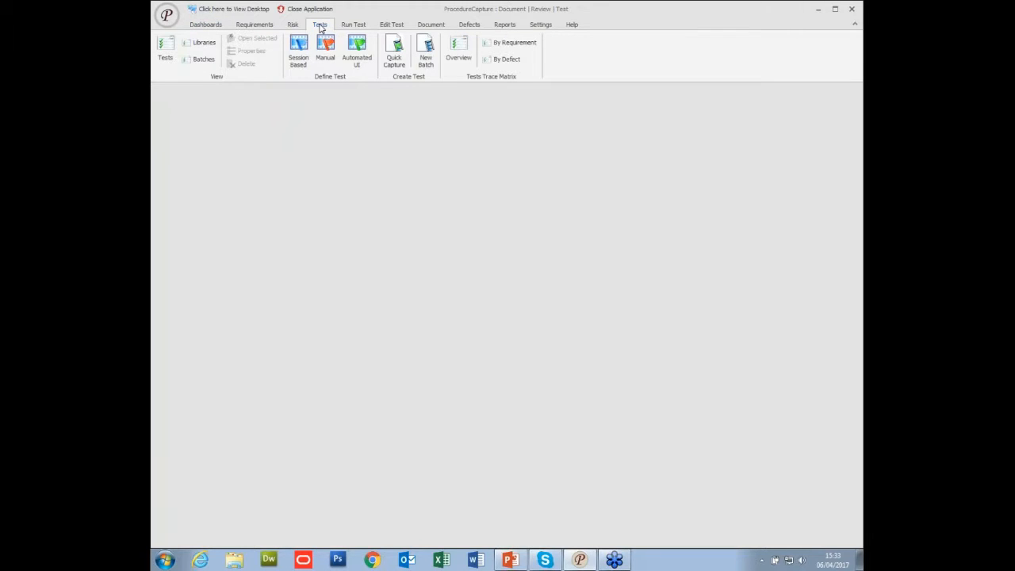
{"action": "left_click", "coordinate": [212, 28]}
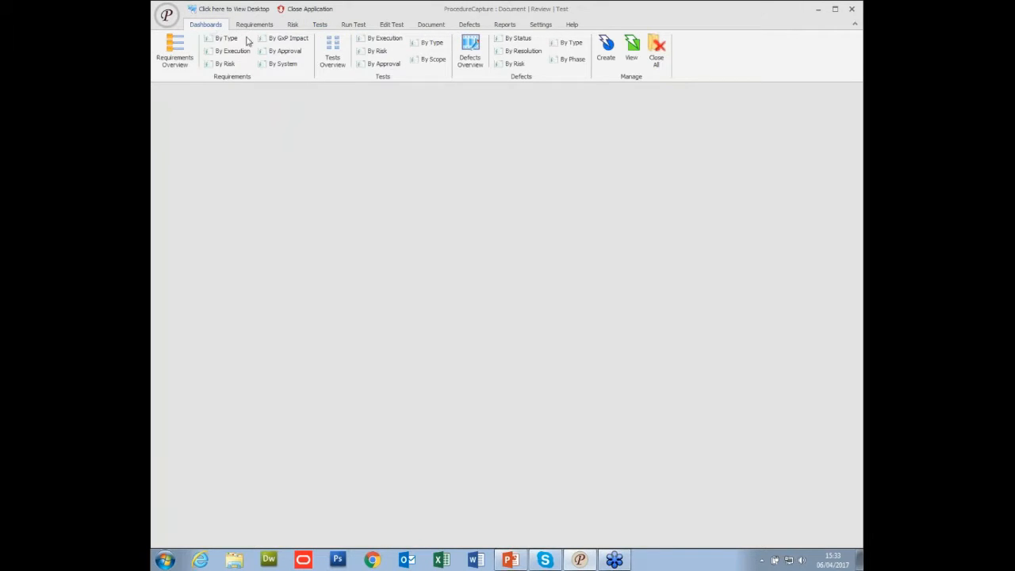
{"action": "left_click", "coordinate": [332, 47]}
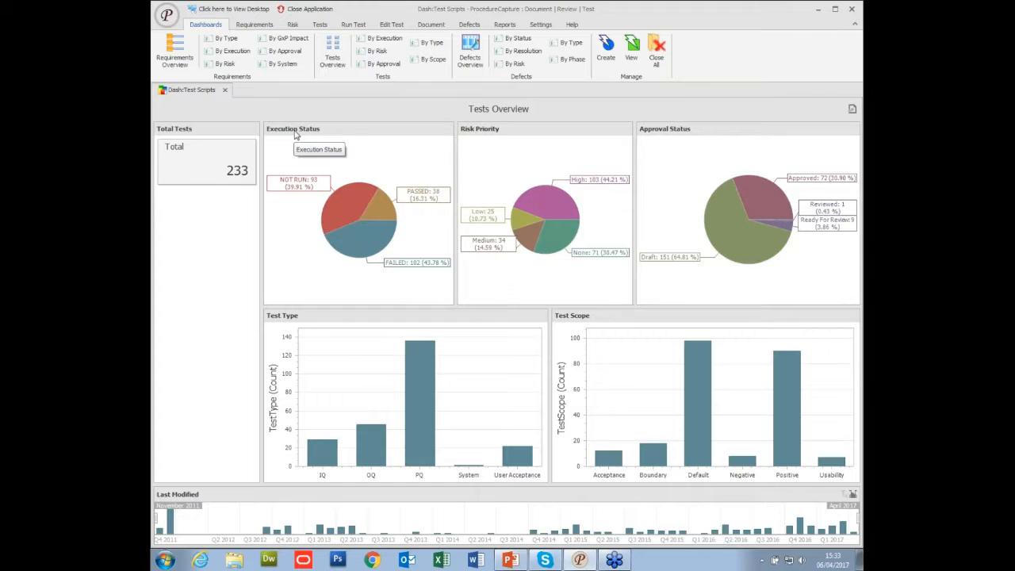
View the tests dashboard by execution status filtered to FAILED, and close it.
{"action": "left_click", "coordinate": [382, 44]}
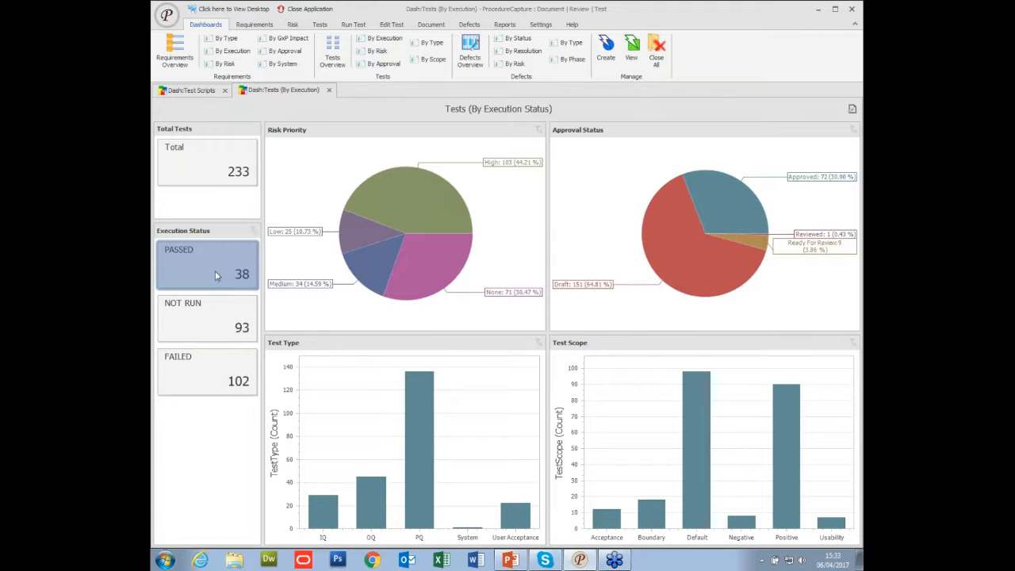
{"action": "left_click", "coordinate": [201, 356]}
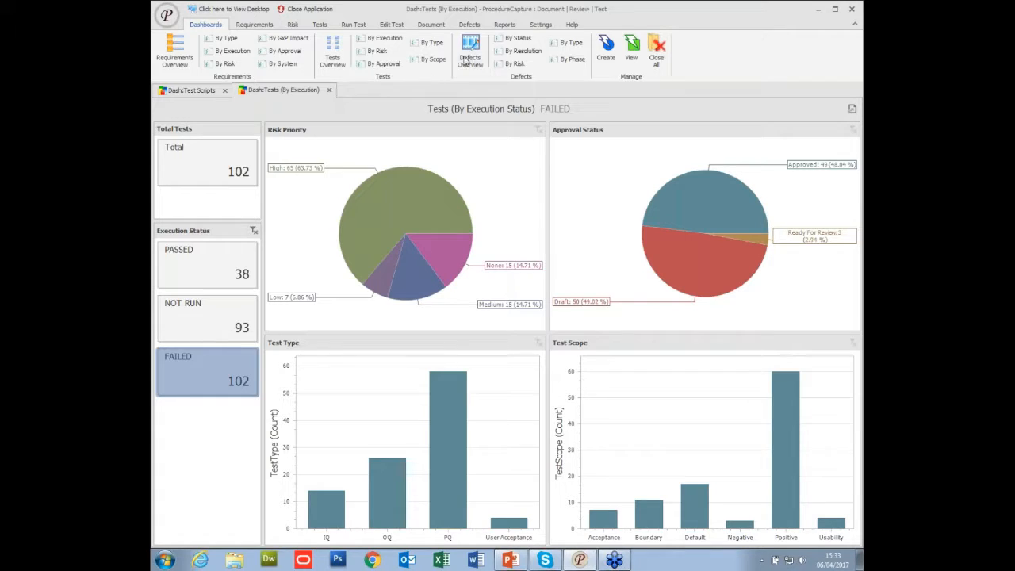
{"action": "left_click", "coordinate": [328, 89]}
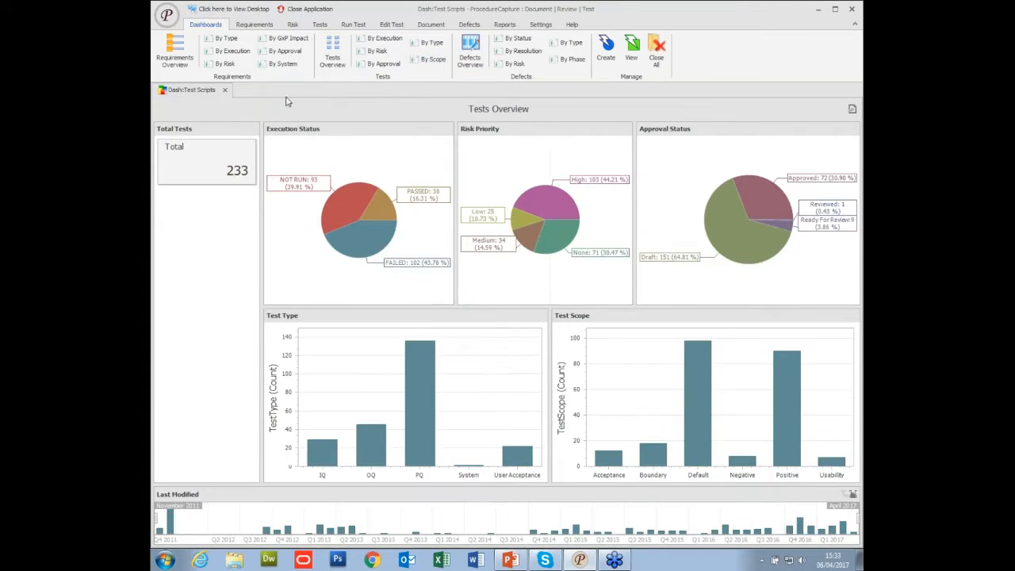
Close the tests overview dashboard, and view the full tests list grouped by Test Class before clearing the grouping.
{"action": "left_click", "coordinate": [224, 89]}
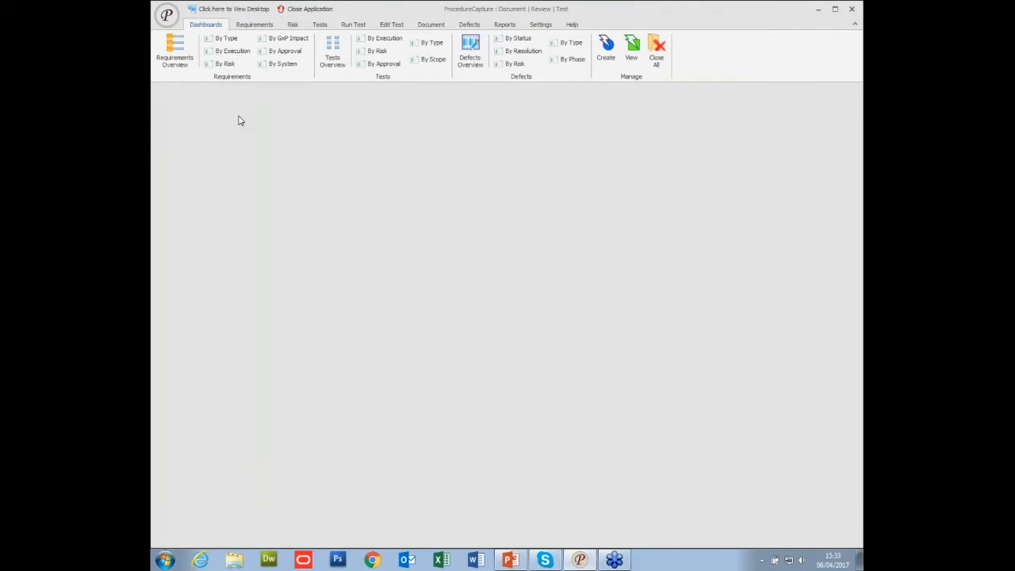
{"action": "left_click", "coordinate": [293, 26]}
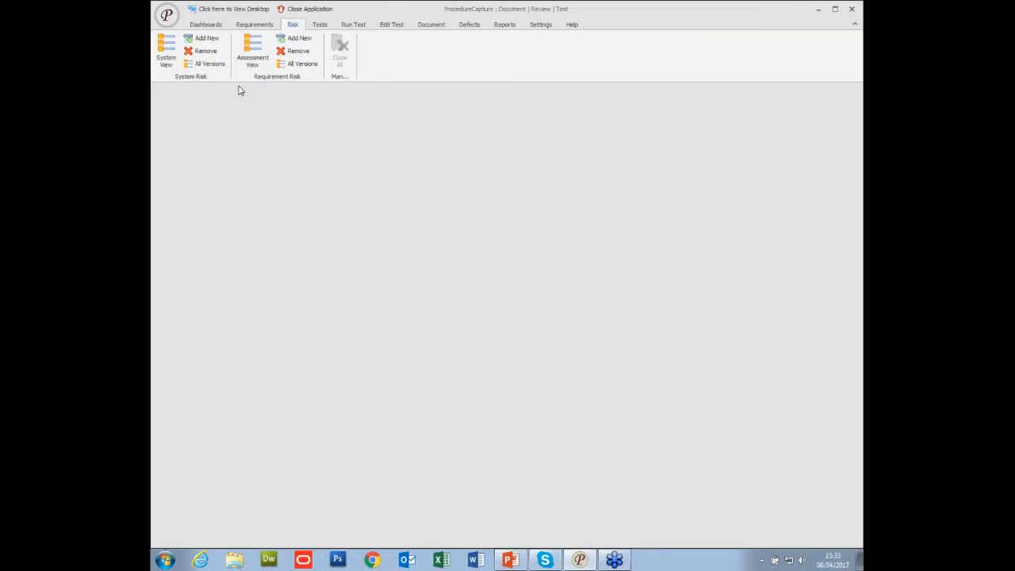
{"action": "left_click", "coordinate": [321, 25]}
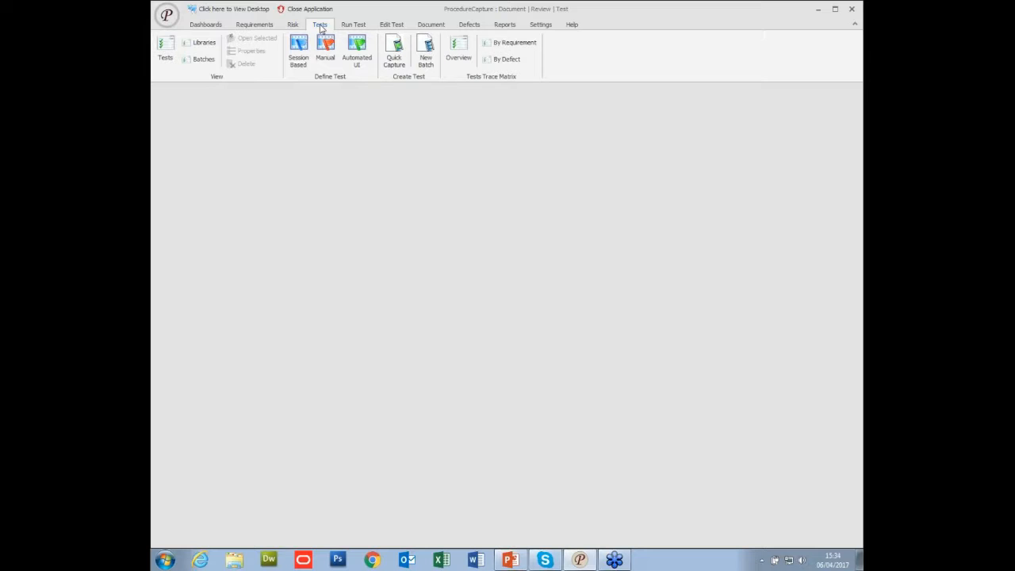
{"action": "left_click", "coordinate": [165, 57]}
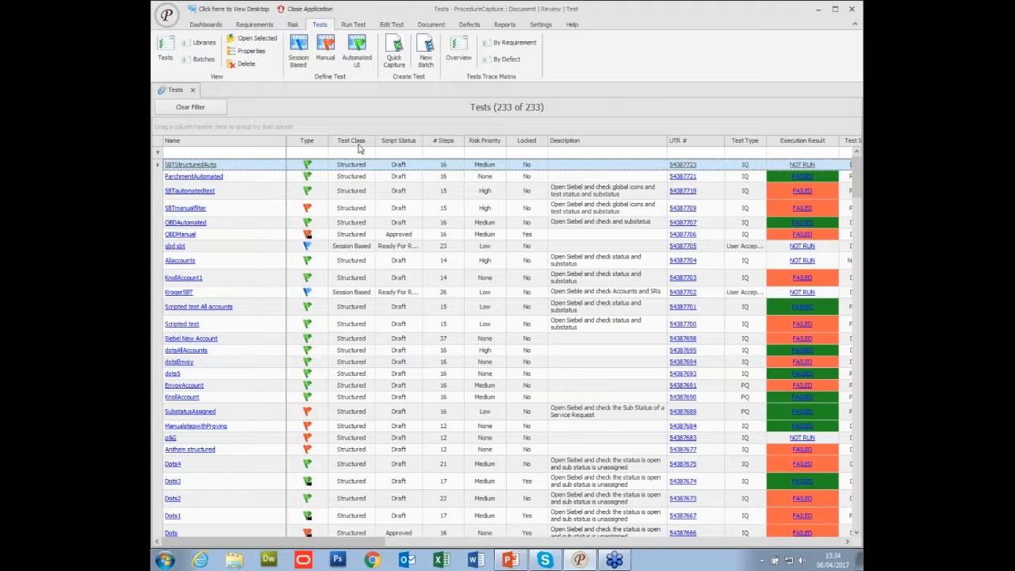
{"action": "left_click_drag", "start_coordinate": [358, 147], "coordinate": [187, 128]}
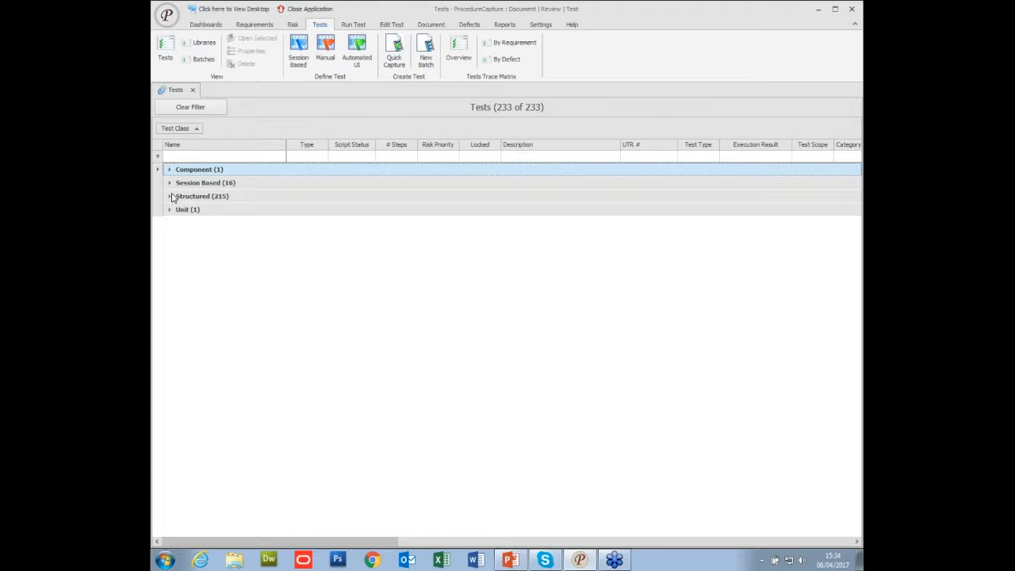
{"action": "left_click", "coordinate": [195, 111]}
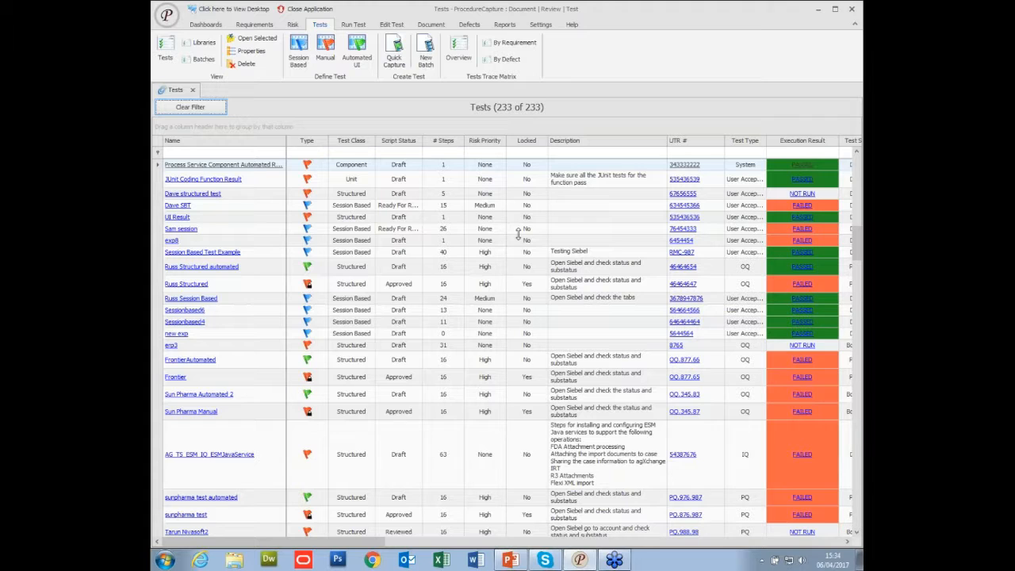
Inspect the properties of the Process Service Component Automated Result test without changing them, and close the tests list.
{"action": "left_click", "coordinate": [683, 166]}
{"action": "double_click", "coordinate": [683, 167]}
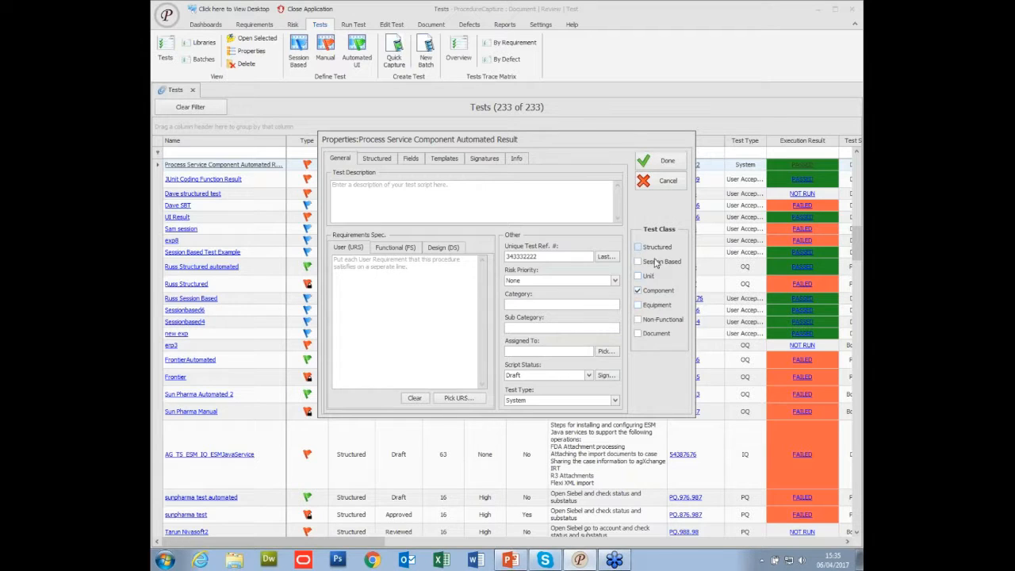
{"action": "left_click", "coordinate": [663, 181]}
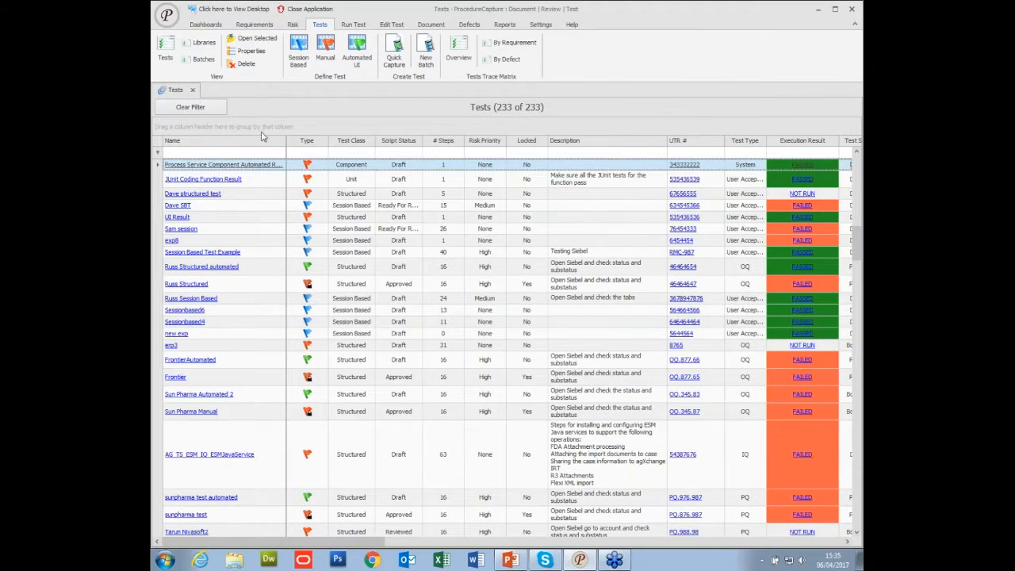
{"action": "left_click", "coordinate": [192, 90]}
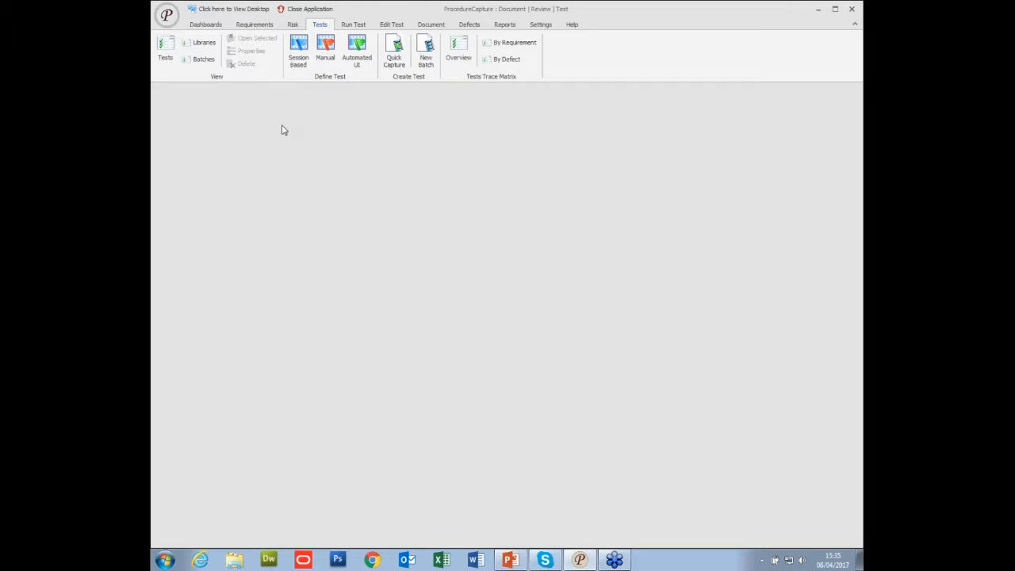
Start defining a new session-based test and name it Sessionbased7.
{"action": "left_click", "coordinate": [299, 62]}
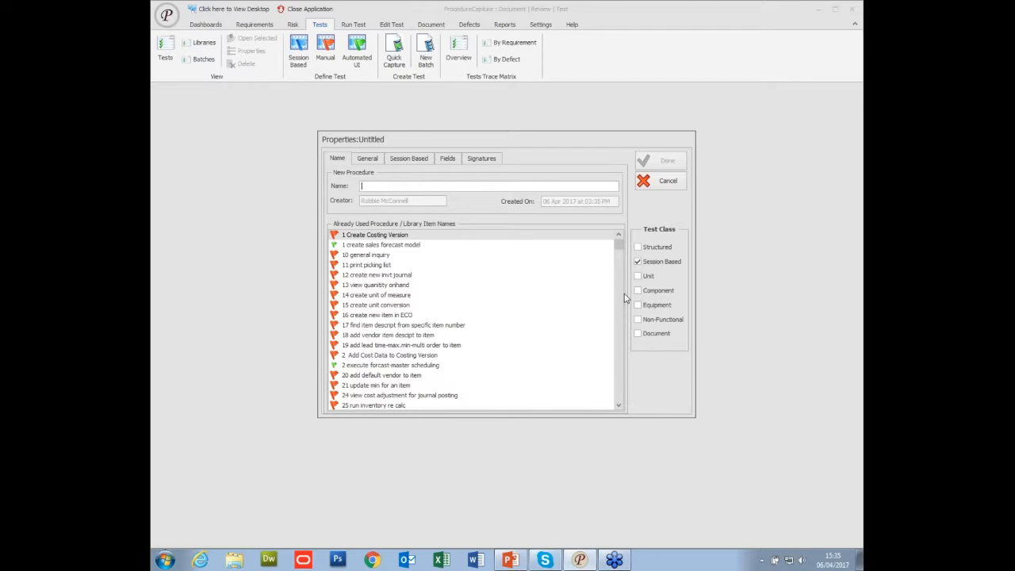
{"action": "type", "text": "ses"}
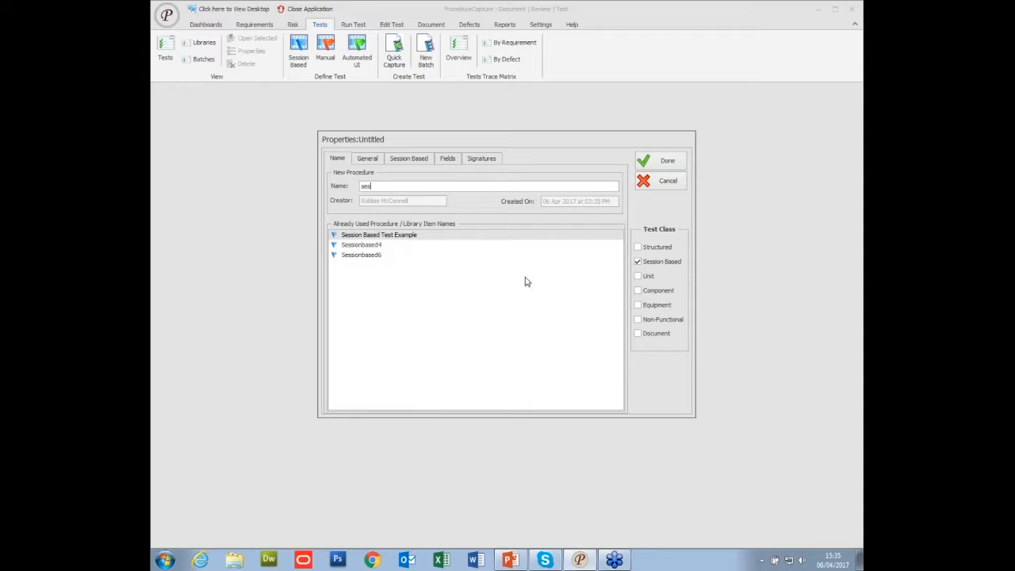
{"action": "left_click", "coordinate": [383, 256]}
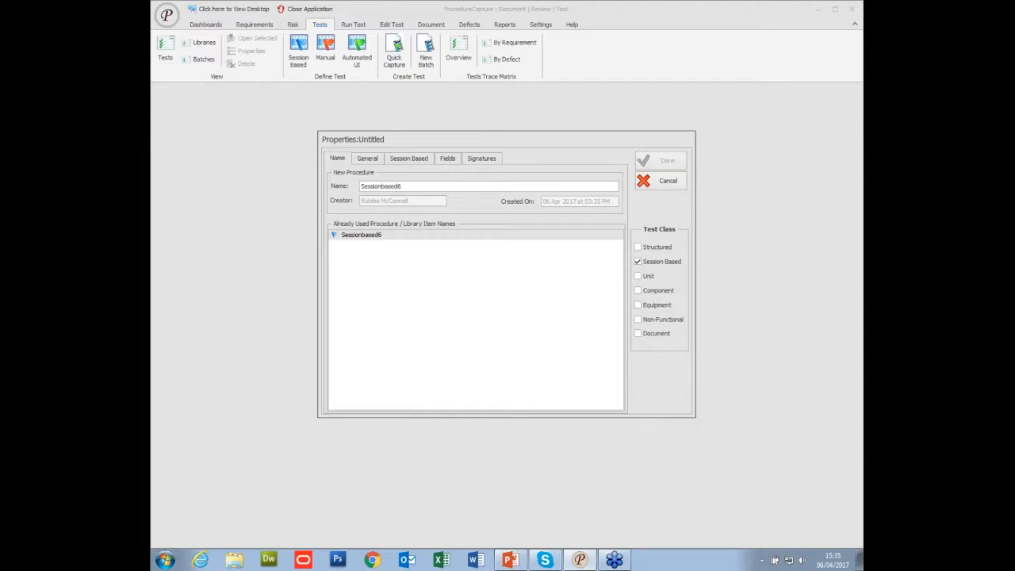
{"action": "key", "text": "BackSpace"}
{"action": "type", "text": "7"}
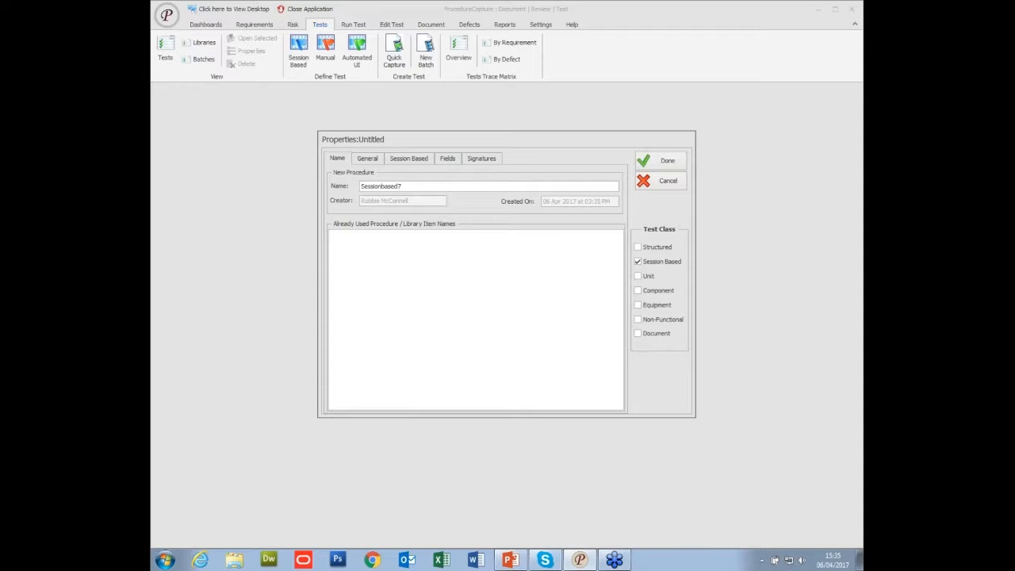
Enter "Open Siebel and check tabs and status" as the new test's description.
{"action": "left_click", "coordinate": [367, 159]}
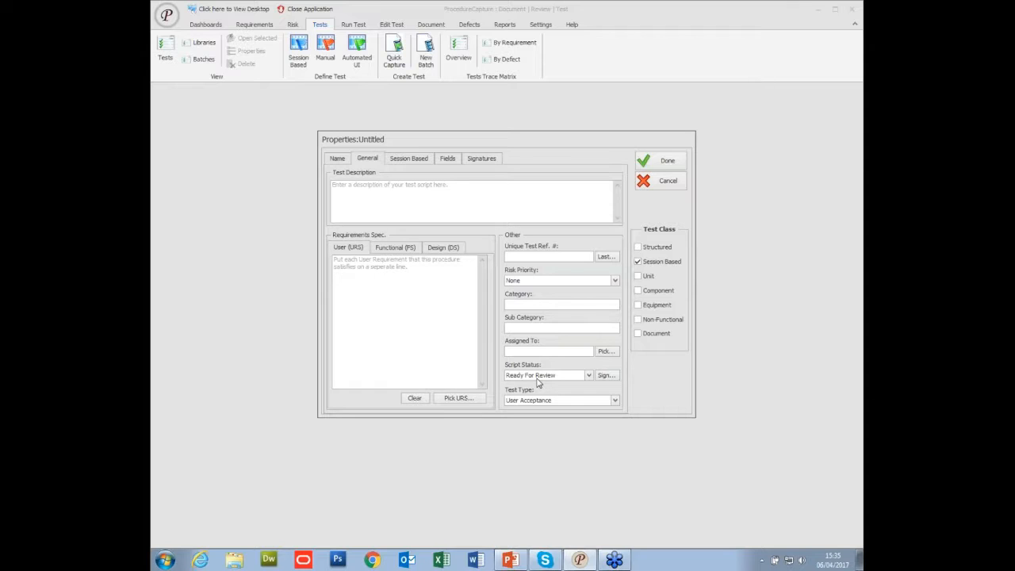
{"action": "left_click", "coordinate": [395, 189]}
{"action": "type", "text": "Open #ste"}
{"action": "key", "text": "BackSpace"}
{"action": "key", "text": "BackSpace"}
{"action": "key", "text": "BackSpace"}
{"action": "key", "text": "BackSpace"}
{"action": "type", "text": "Siebel and c"}
{"action": "type", "text": "k tabs ans"}
{"action": "key", "text": "BackSpace"}
{"action": "type", "text": "d s"}
{"action": "key", "text": "BackSpace"}
{"action": "type", "text": "statu"}
Set the test's unique reference to 54387724, starting from the most recently used UTR value.
{"action": "left_click", "coordinate": [607, 257]}
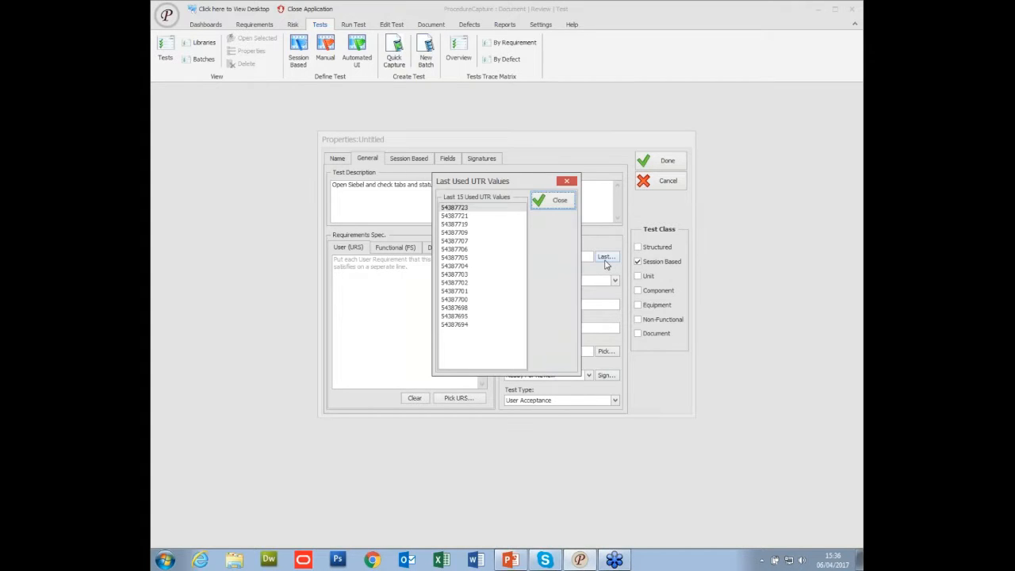
{"action": "left_click", "coordinate": [480, 208]}
{"action": "left_click", "coordinate": [559, 200]}
{"action": "left_click", "coordinate": [550, 257]}
{"action": "key", "text": "BackSpace"}
{"action": "type", "text": "4387724"}
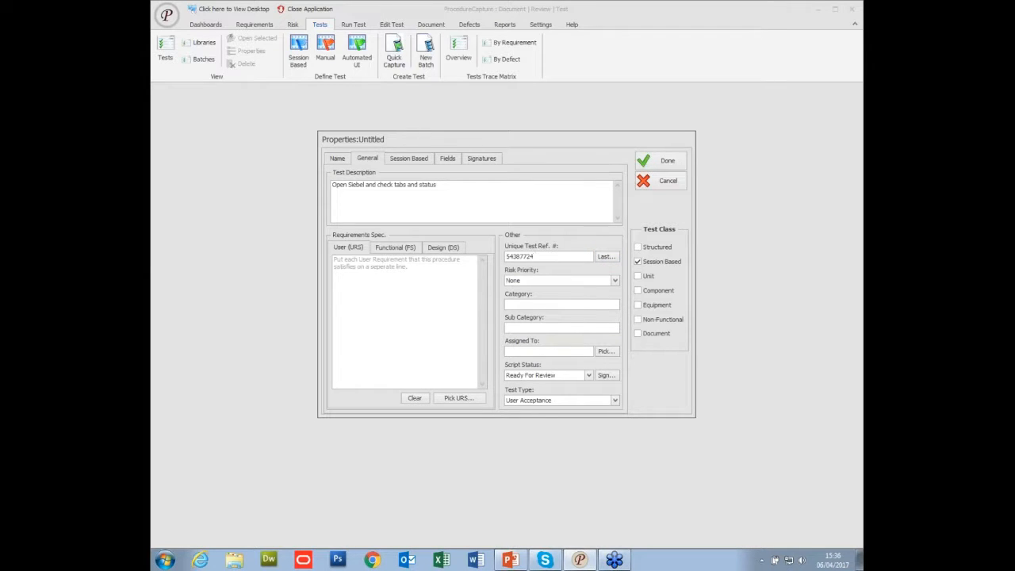
Enter "Testing siebel tabs" as the charter in the test's session properties.
{"action": "left_click", "coordinate": [423, 160]}
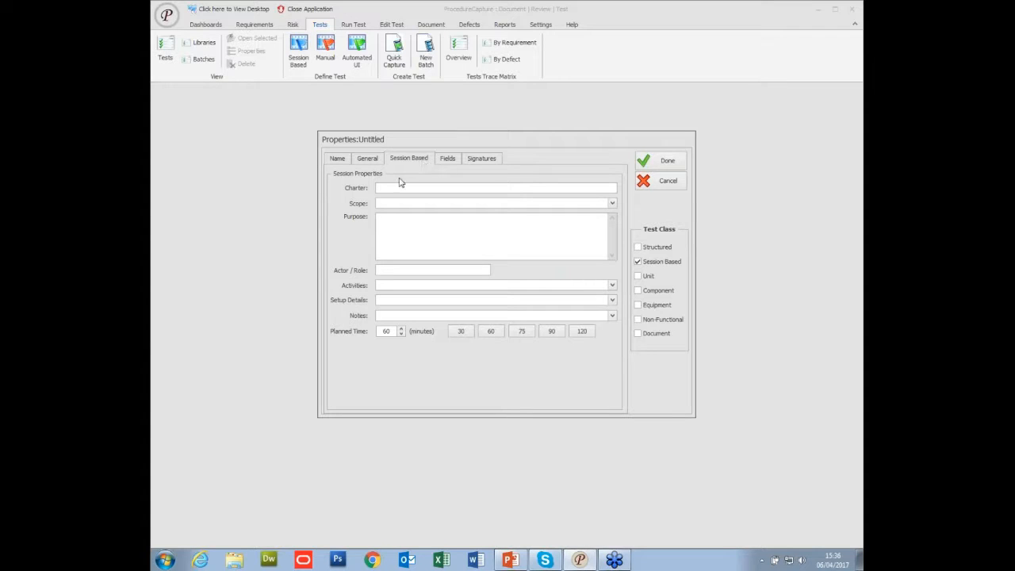
{"action": "left_click", "coordinate": [394, 204]}
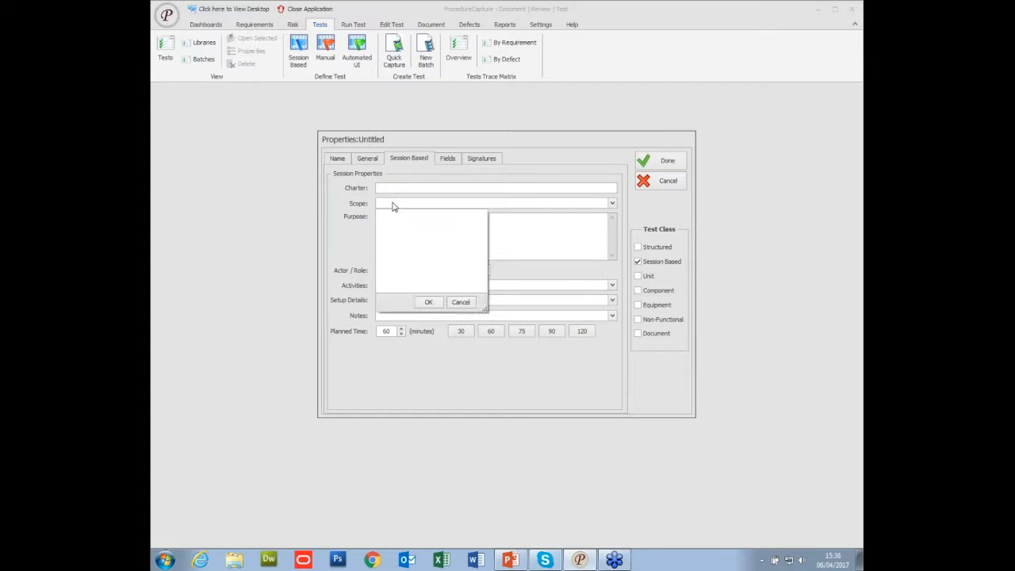
{"action": "left_click", "coordinate": [396, 204]}
{"action": "left_click", "coordinate": [398, 189]}
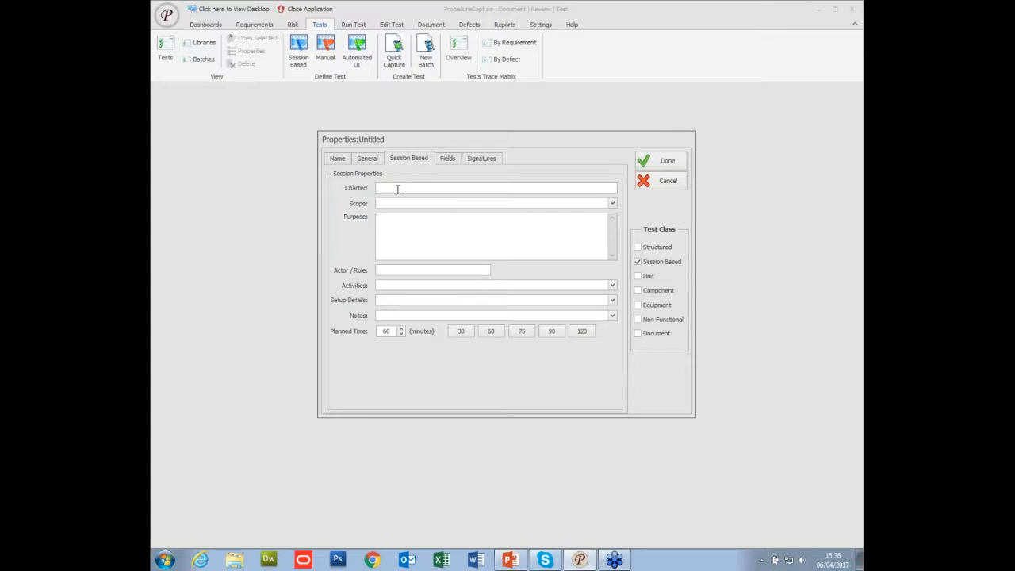
{"action": "type", "text": "Testing siet"}
{"action": "key", "text": "BackSpace"}
{"action": "type", "text": "bel tabs"}
Enter "check tabs and status and substatus" as the session purpose and set the planned time to 30 minutes.
{"action": "left_click", "coordinate": [404, 237]}
{"action": "type", "text": "check tabs adn"}
{"action": "key", "text": "BackSpace"}
{"action": "key", "text": "BackSpace"}
{"action": "type", "text": "nd status and sut"}
{"action": "key", "text": "BackSpace"}
{"action": "type", "text": "bstatus"}
{"action": "left_click", "coordinate": [391, 273]}
{"action": "left_click", "coordinate": [459, 333]}
Review the test's extra fields and name, and create the Sessionbased7 test.
{"action": "left_click", "coordinate": [451, 160]}
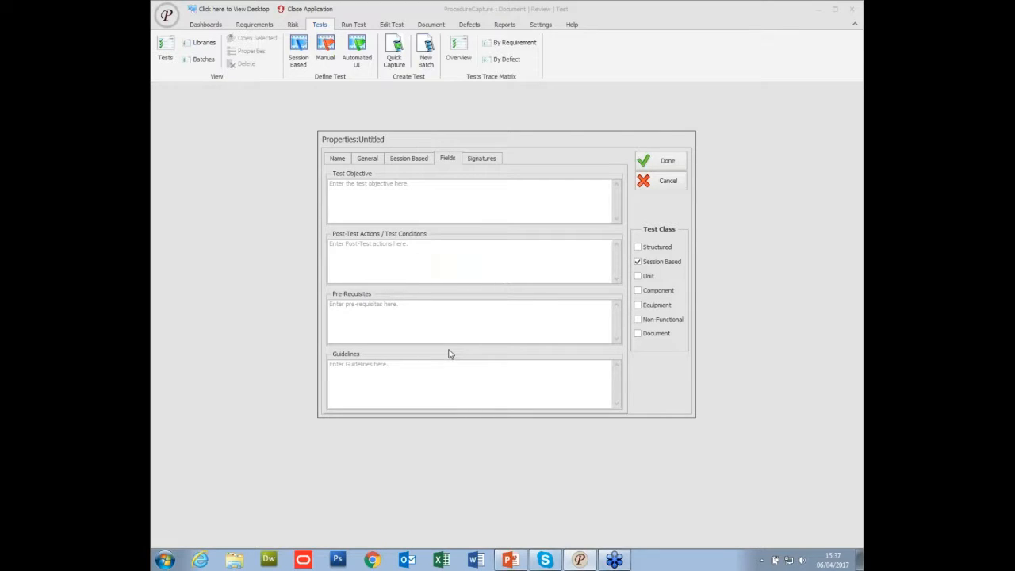
{"action": "left_click", "coordinate": [336, 159]}
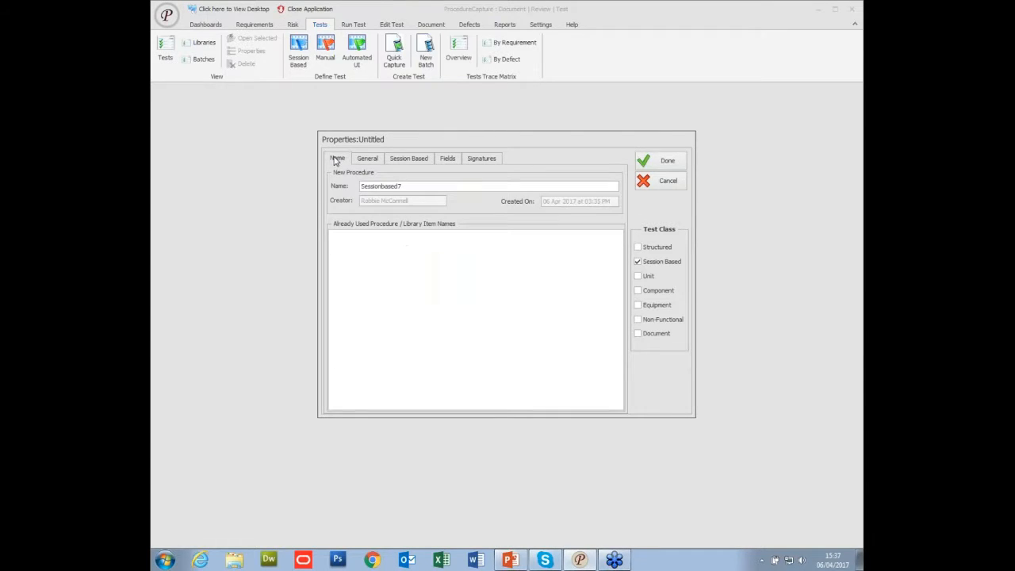
{"action": "left_click", "coordinate": [667, 162]}
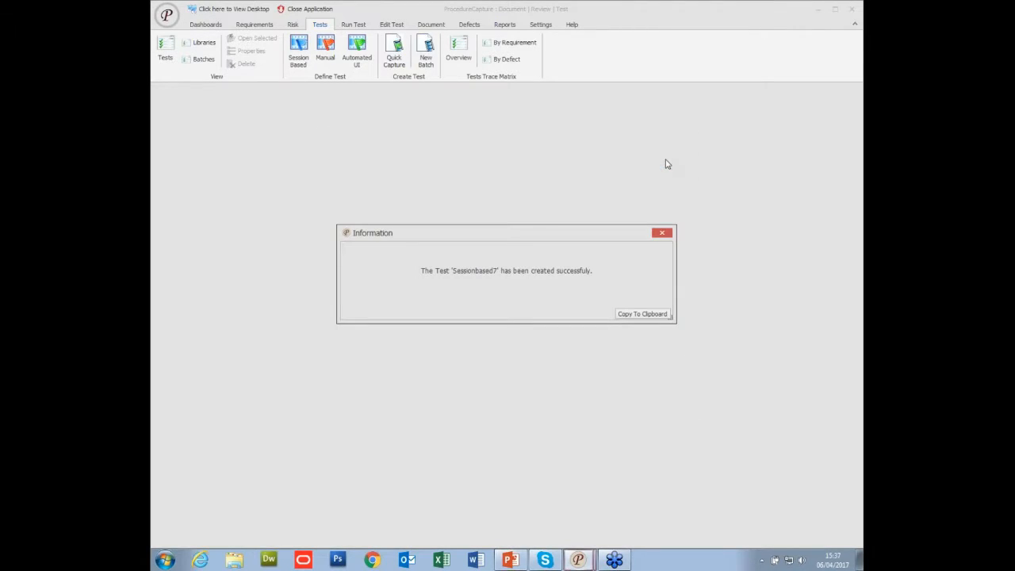
{"action": "left_click", "coordinate": [510, 310]}
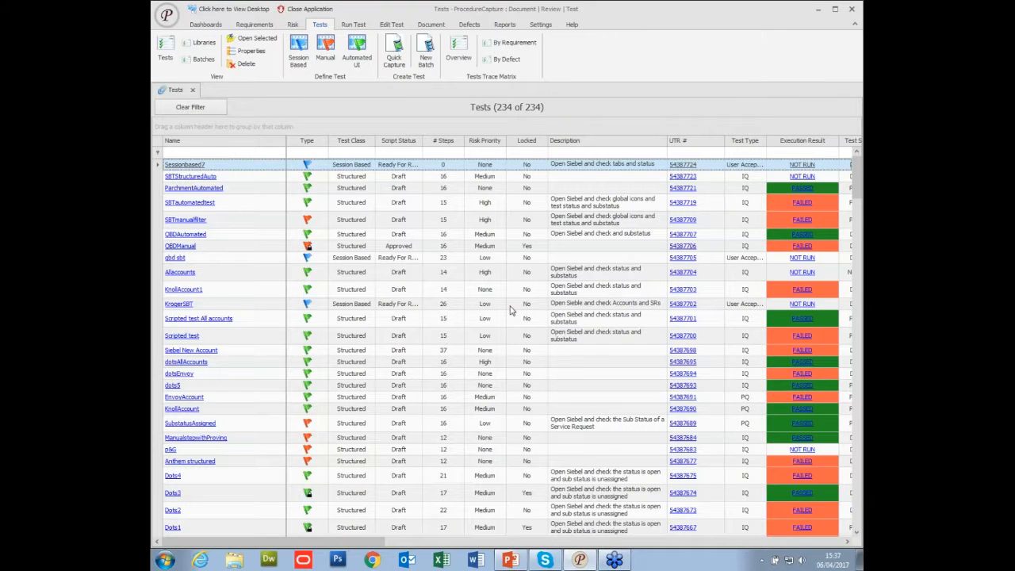
Open the Sessionbased7 test and start its capture in Setup mode with the capture panel hidden.
{"action": "left_click", "coordinate": [190, 166]}
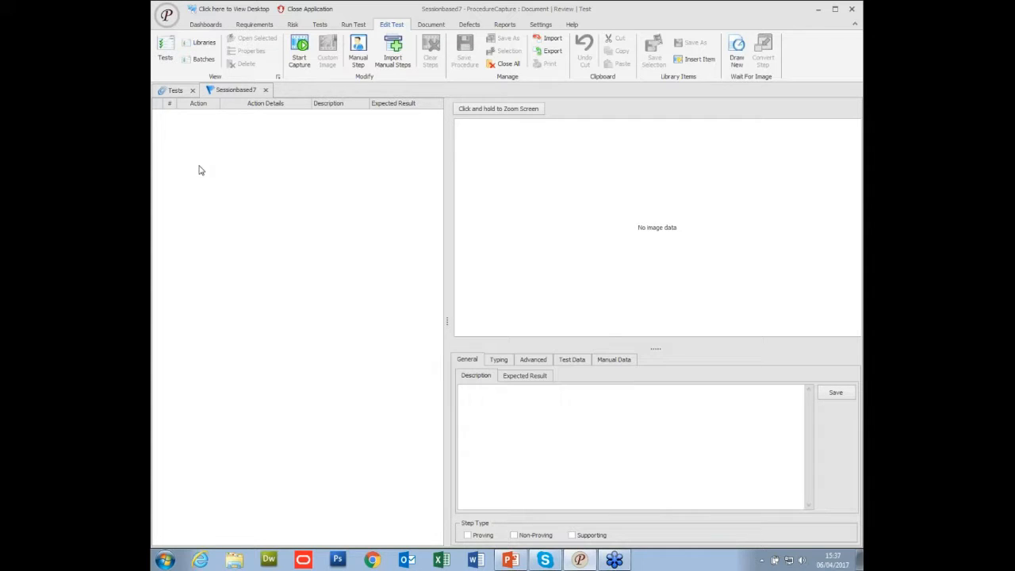
{"action": "left_click", "coordinate": [299, 57]}
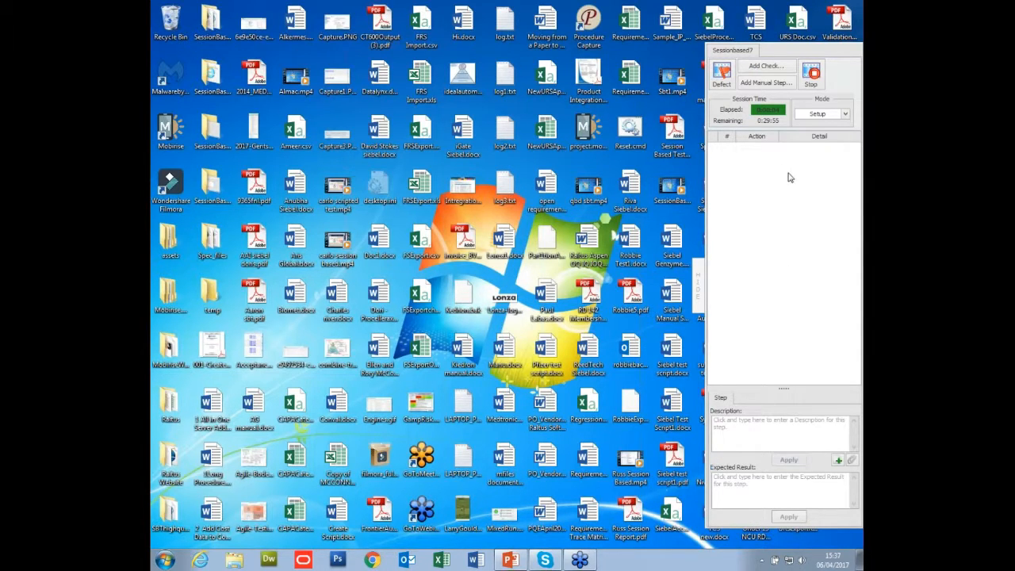
{"action": "left_click", "coordinate": [846, 114]}
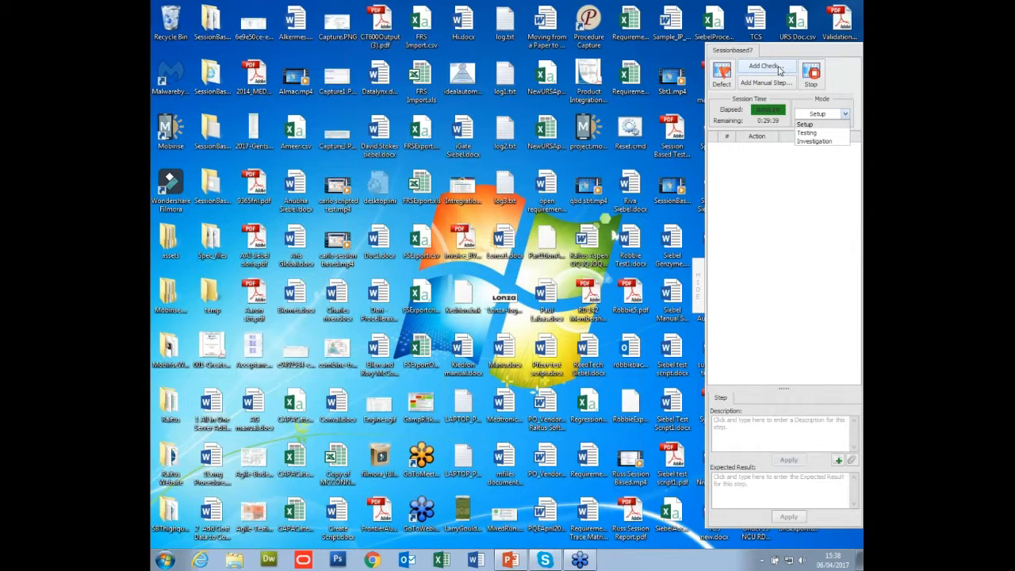
{"action": "left_click", "coordinate": [817, 125]}
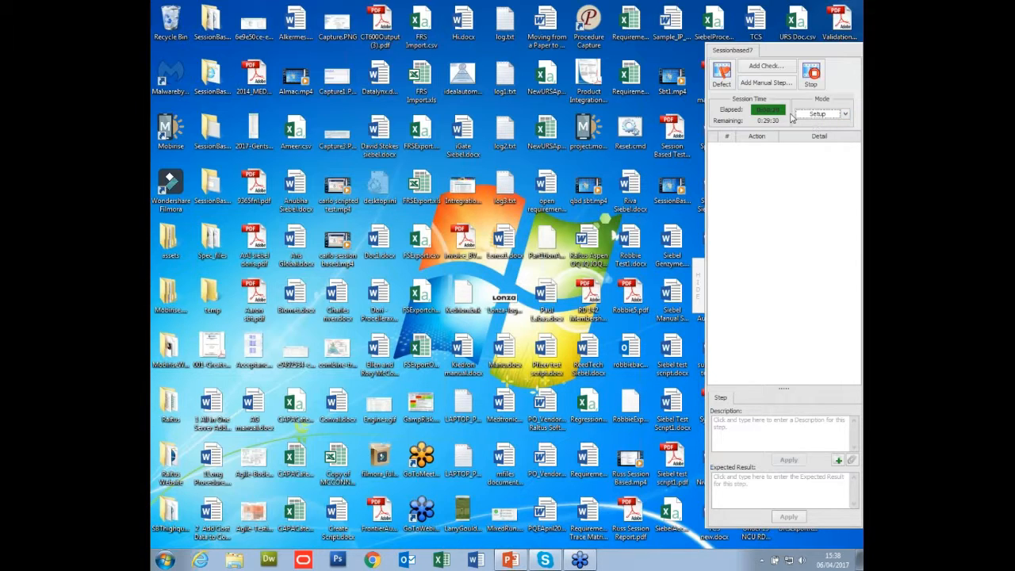
{"action": "left_click", "coordinate": [699, 277]}
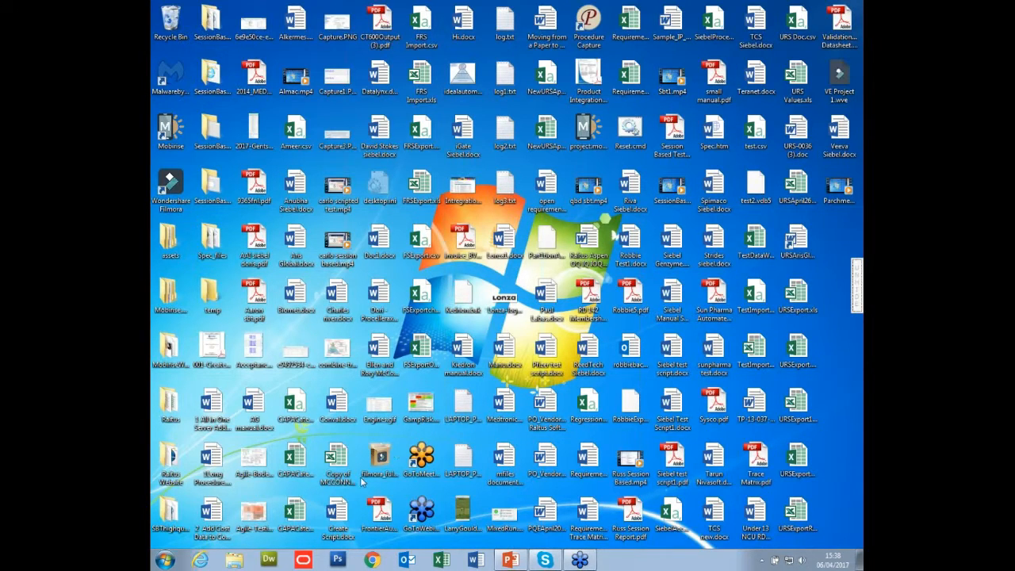
Switch to Siebel Call Center and record visits to Contacts, Opportunities, Sales Orders and Communications.
{"action": "left_click", "coordinate": [301, 559]}
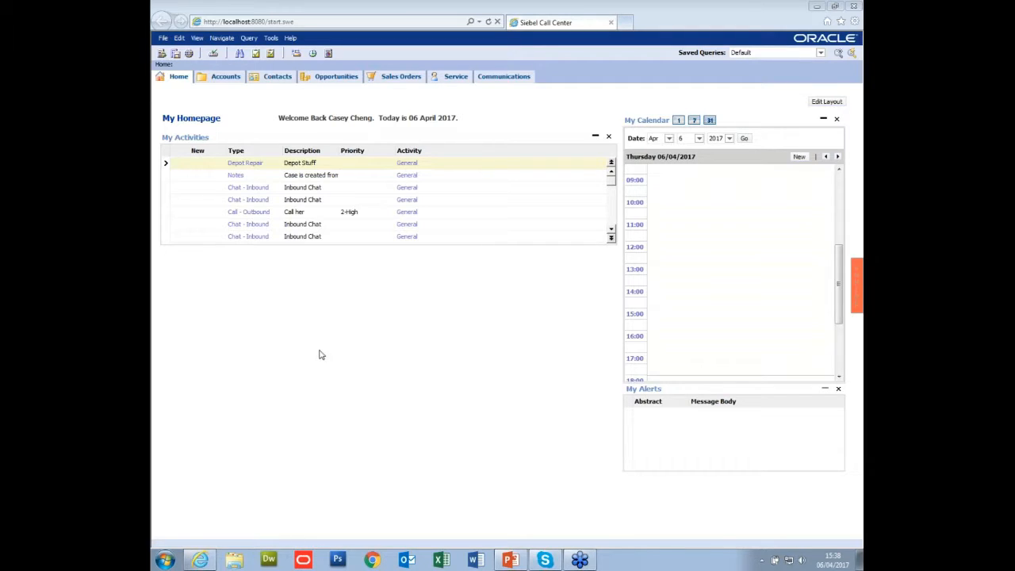
{"action": "left_click", "coordinate": [278, 76]}
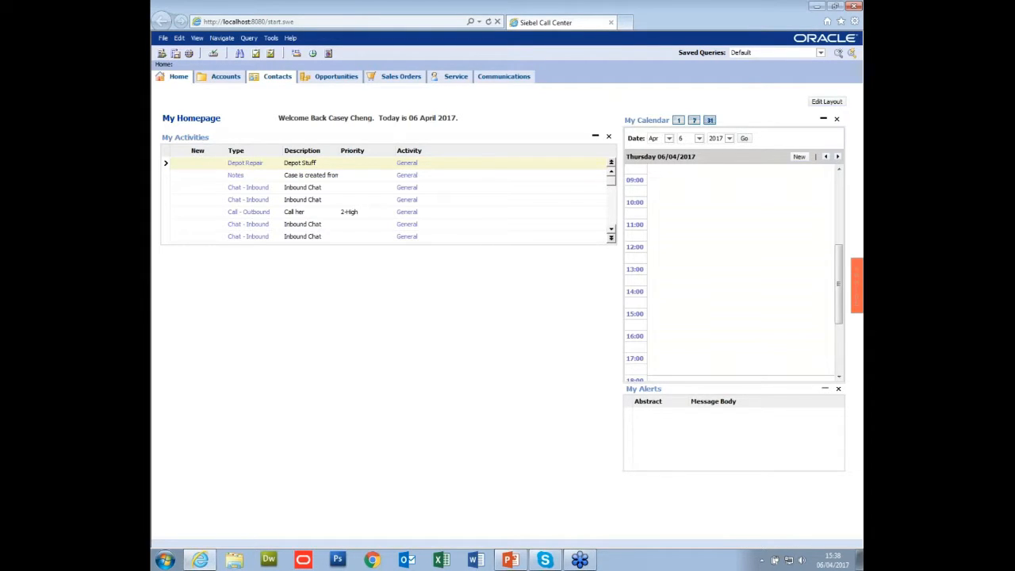
{"action": "left_click", "coordinate": [332, 77]}
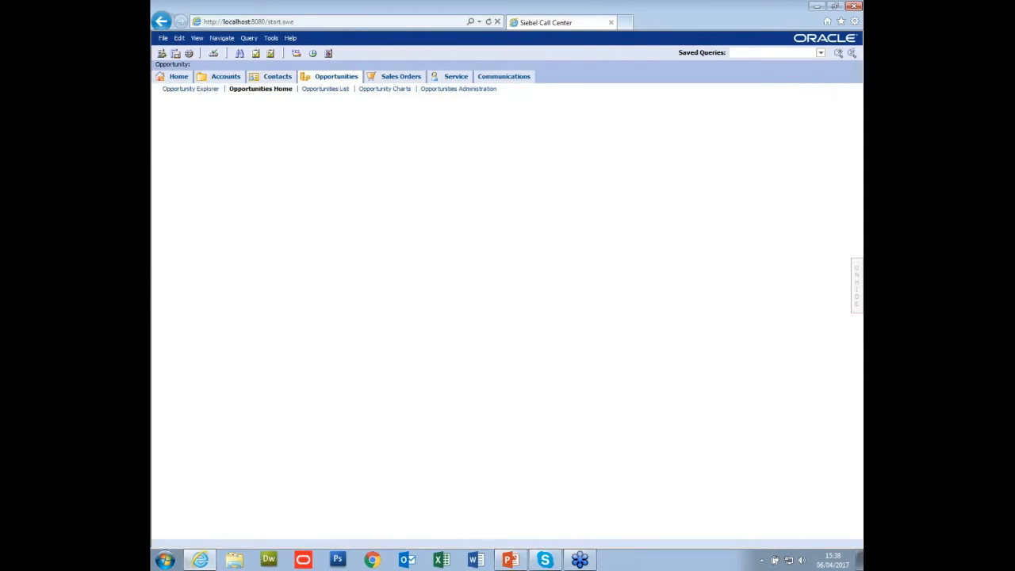
{"action": "left_click", "coordinate": [388, 78]}
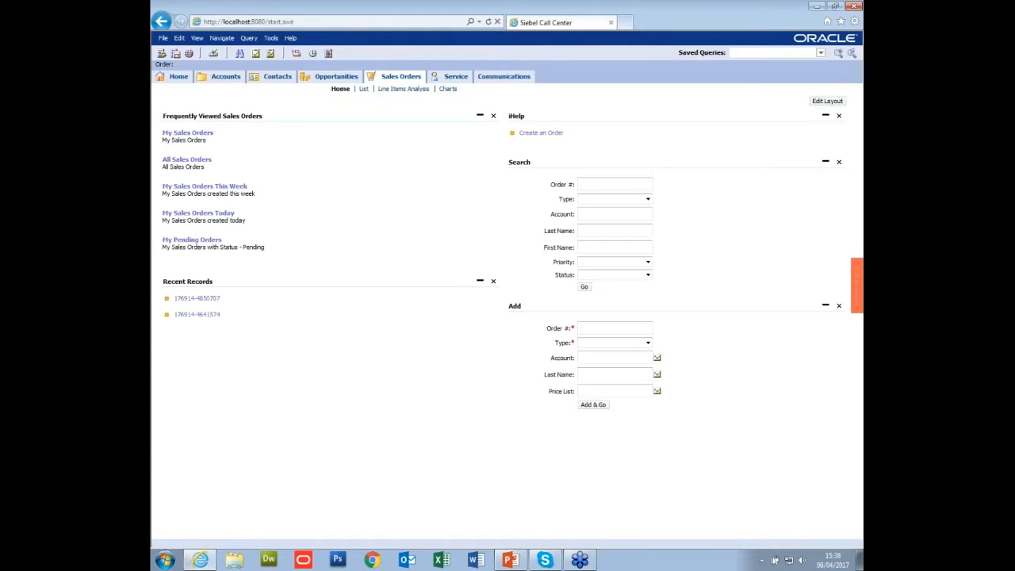
{"action": "left_click", "coordinate": [491, 78]}
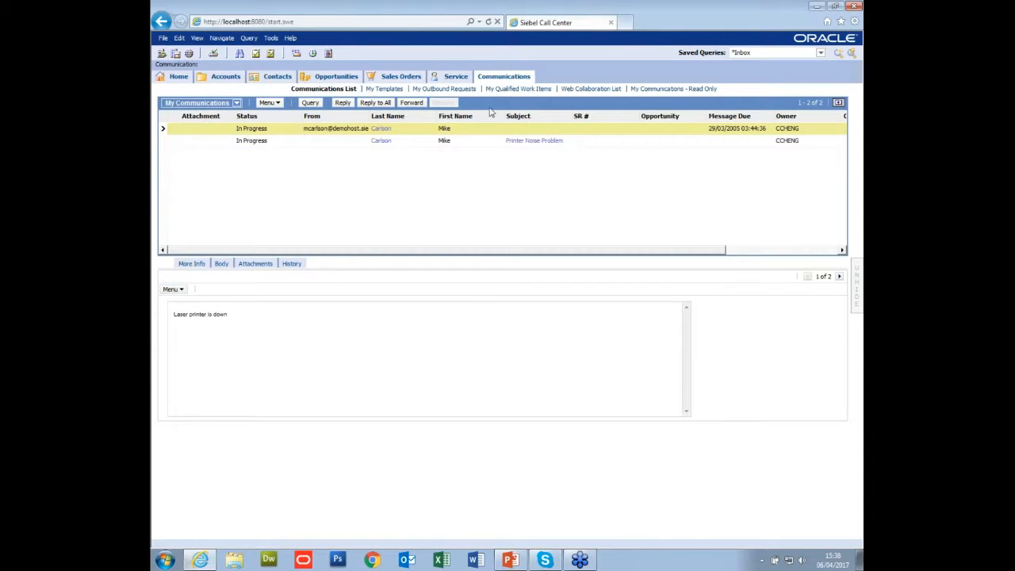
Switch the capture session to Testing mode, hide the capture panel, and record a visit to the Service screen.
{"action": "left_click", "coordinate": [858, 274]}
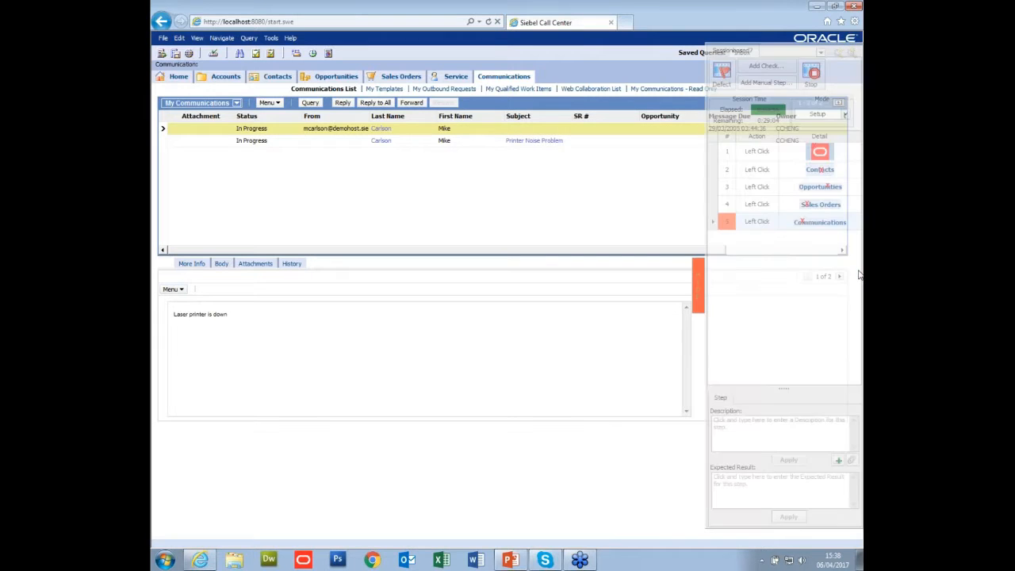
{"action": "left_click", "coordinate": [847, 115]}
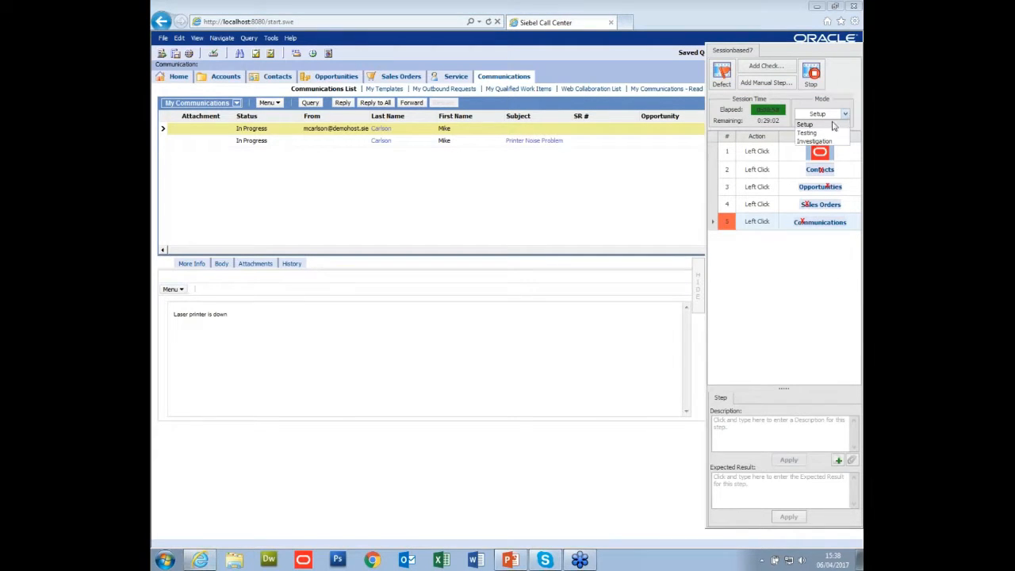
{"action": "left_click", "coordinate": [824, 135]}
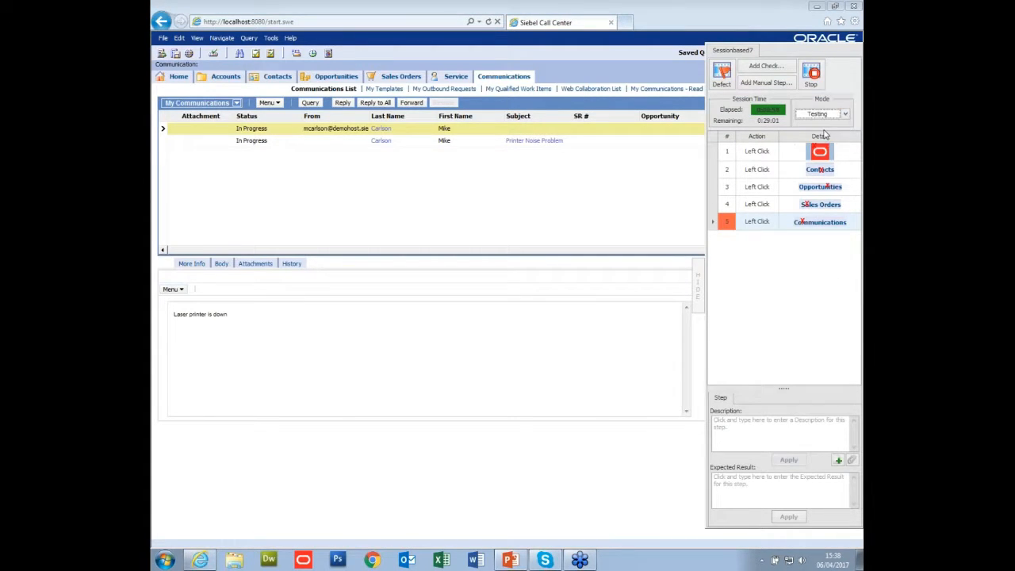
{"action": "left_click", "coordinate": [698, 280]}
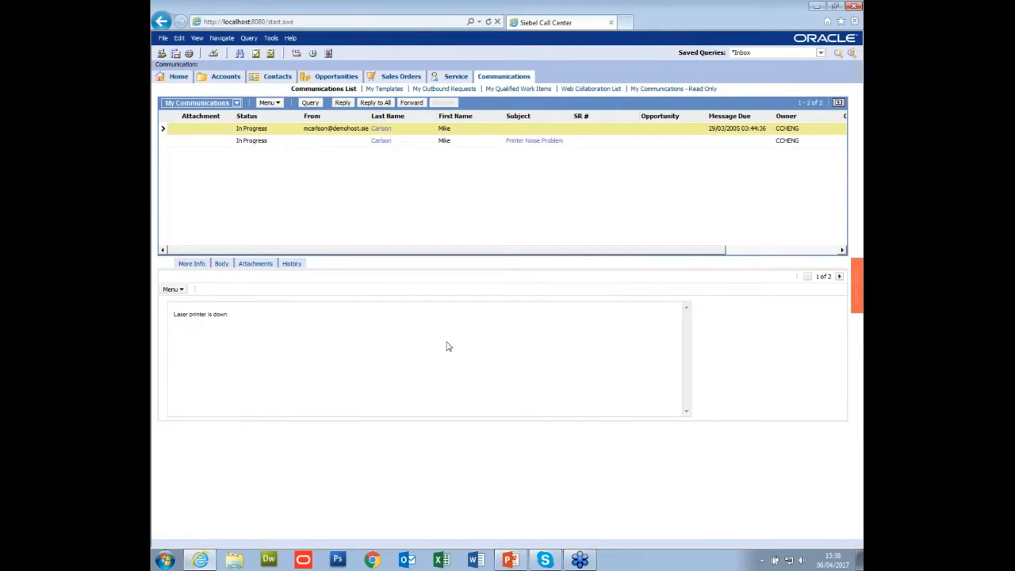
{"action": "left_click", "coordinate": [454, 77]}
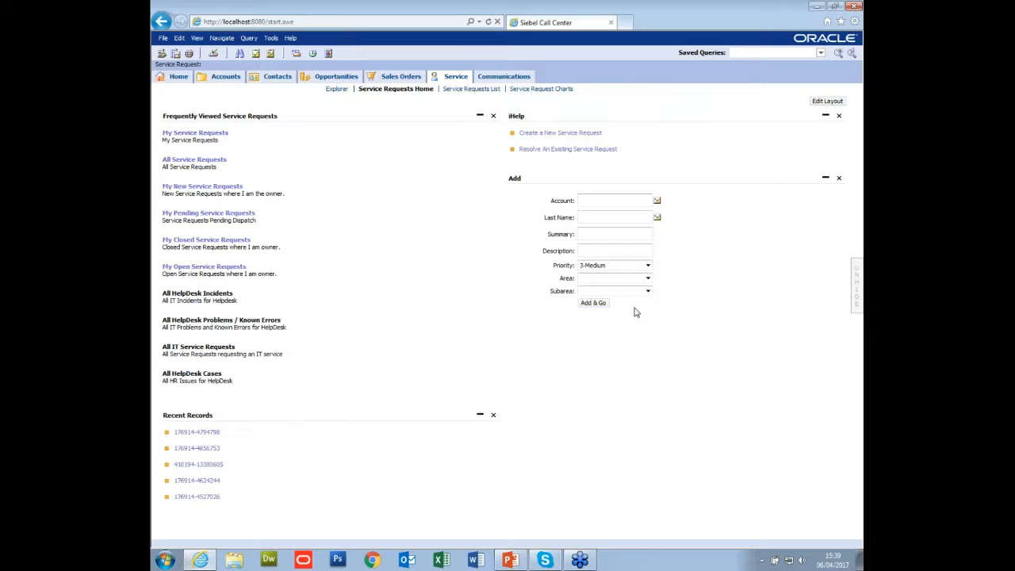
Add a screen check capturing the Recent Records heading and its first entries on the Service screen.
{"action": "left_click", "coordinate": [857, 278]}
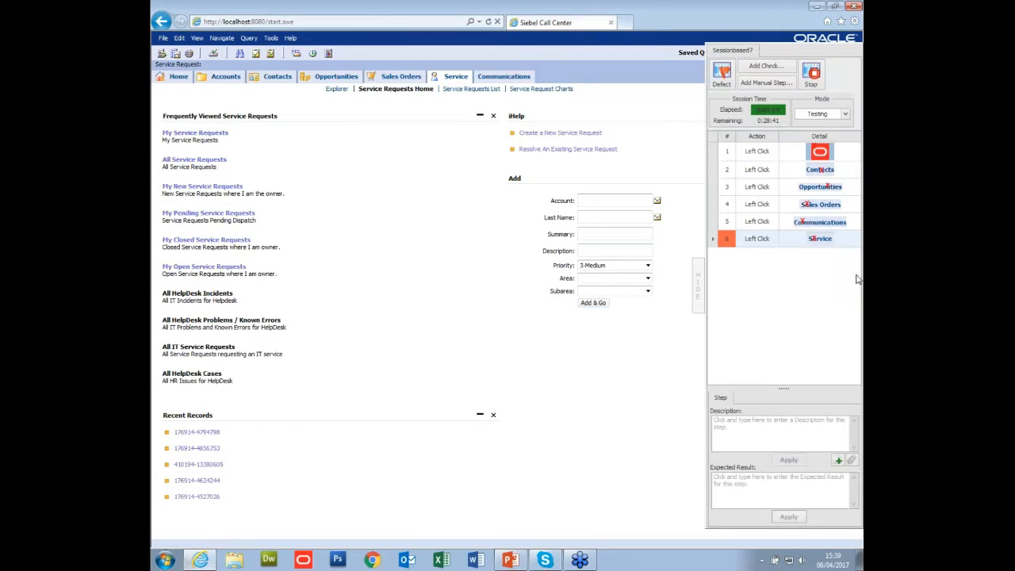
{"action": "left_click", "coordinate": [764, 66]}
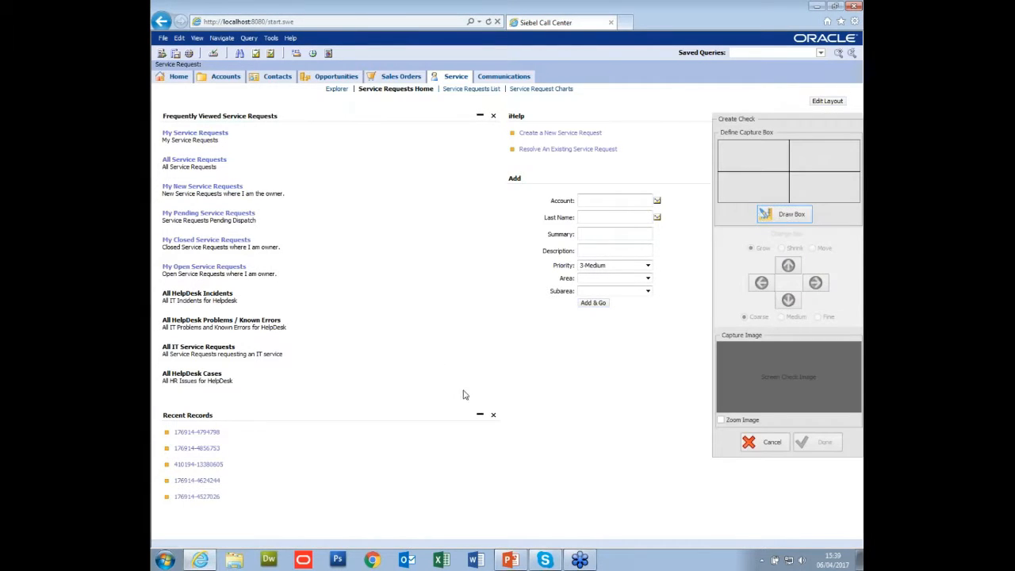
{"action": "left_click", "coordinate": [770, 216]}
{"action": "left_click_drag", "start_coordinate": [160, 407], "coordinate": [257, 464]}
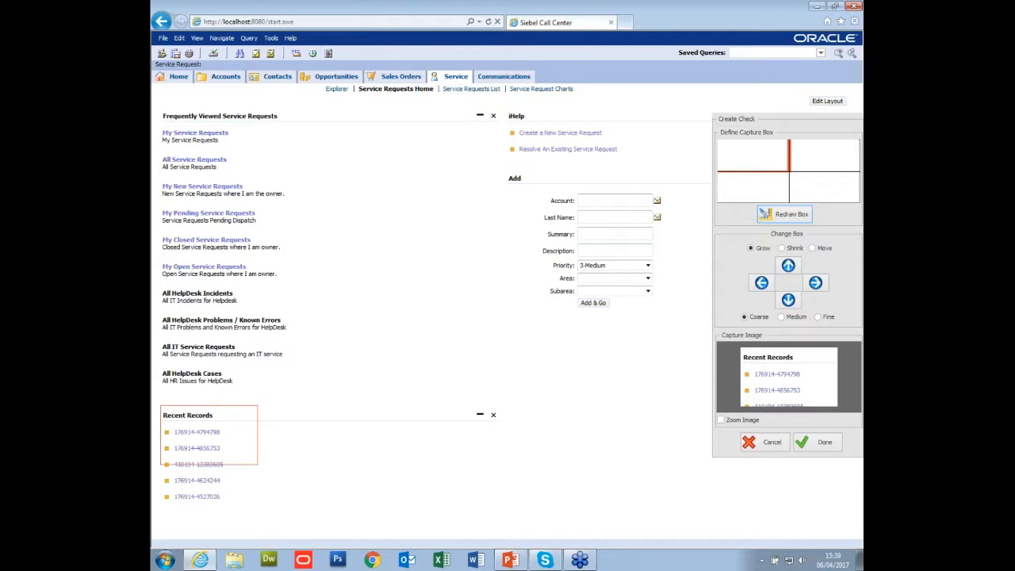
{"action": "left_click", "coordinate": [825, 442]}
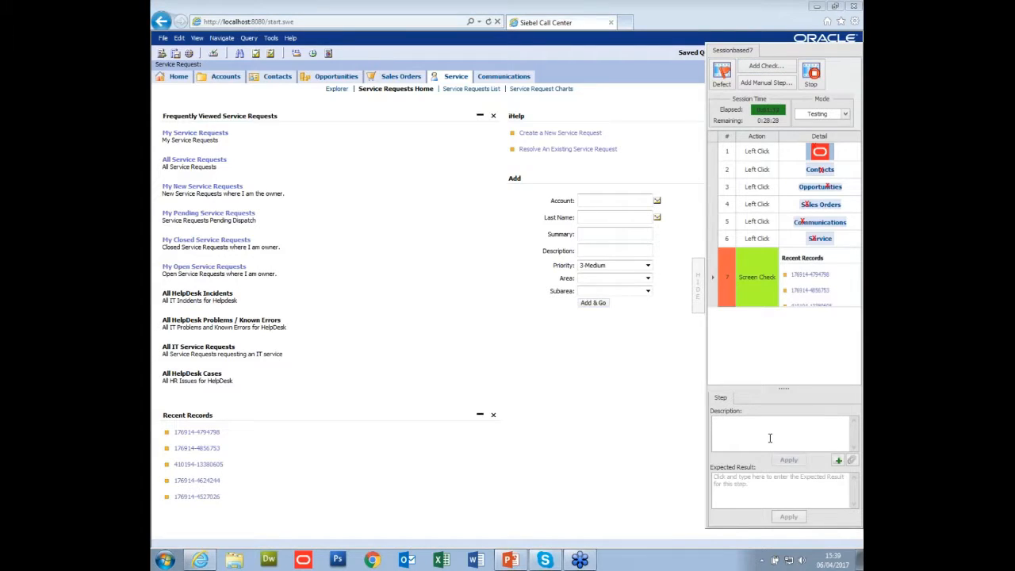
Describe the Recent Records screen check as "Service request check record" and apply the description.
{"action": "type", "text": "Service request check records"}
{"action": "left_click", "coordinate": [788, 460]}
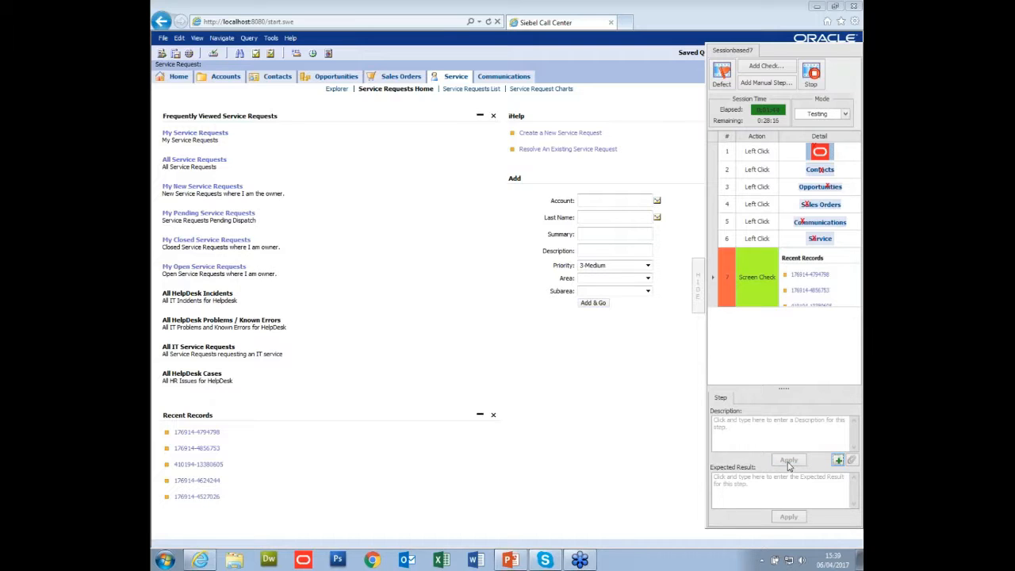
Record a visit to Communications and log a defect with the short description "No Menu".
{"action": "left_click", "coordinate": [700, 295]}
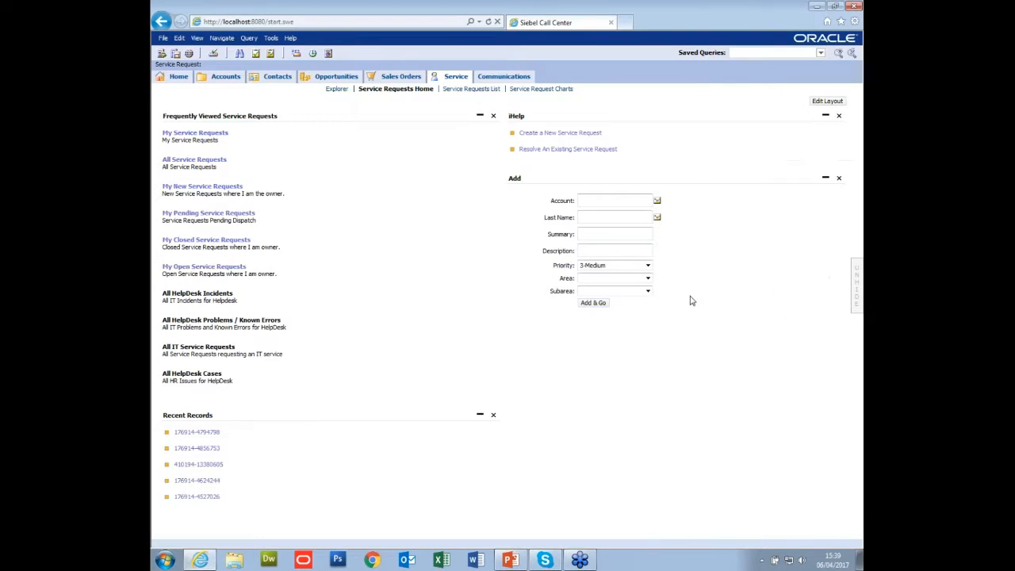
{"action": "left_click", "coordinate": [512, 79]}
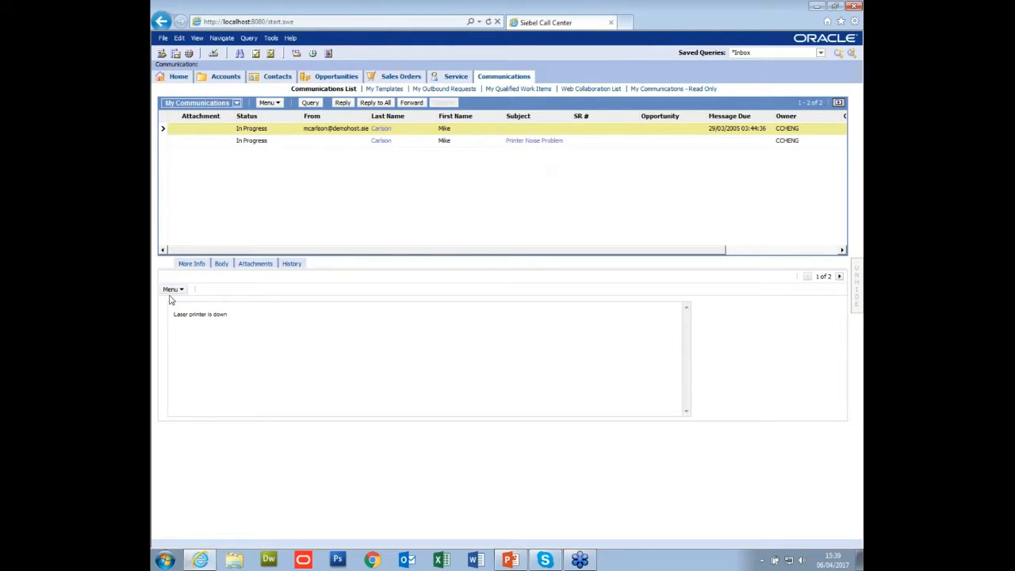
{"action": "left_click", "coordinate": [856, 286]}
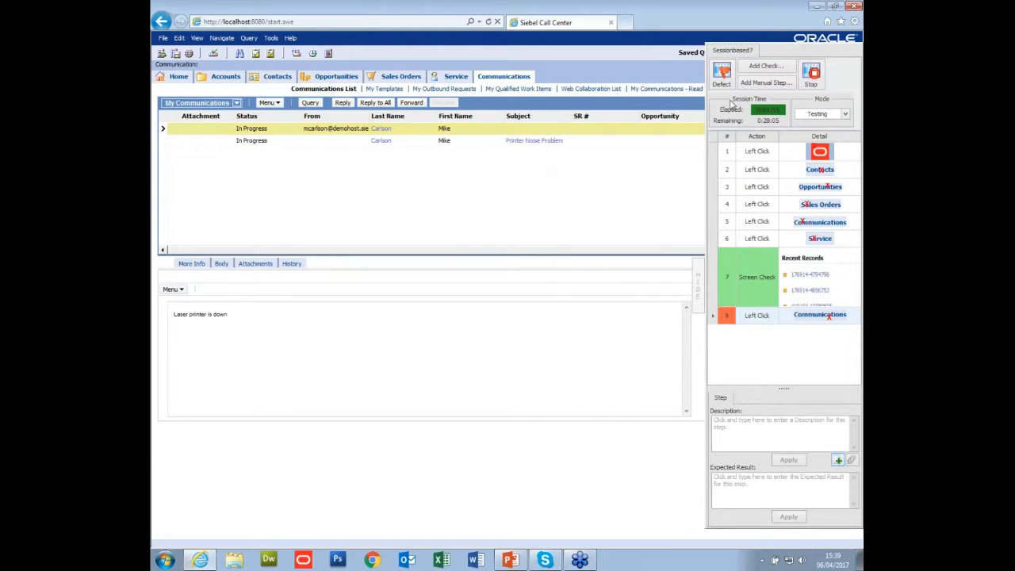
{"action": "left_click", "coordinate": [722, 84]}
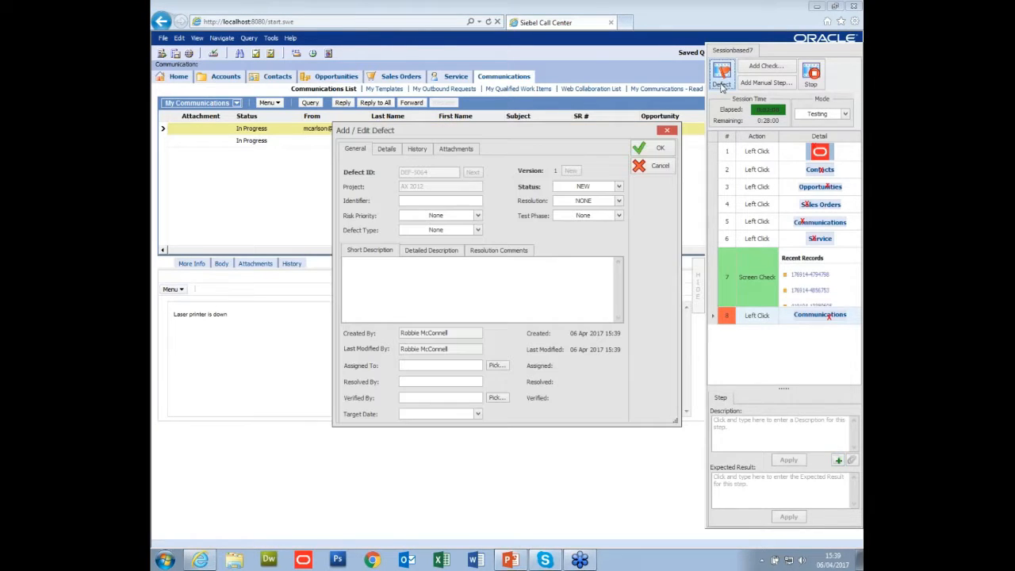
{"action": "left_click", "coordinate": [443, 287]}
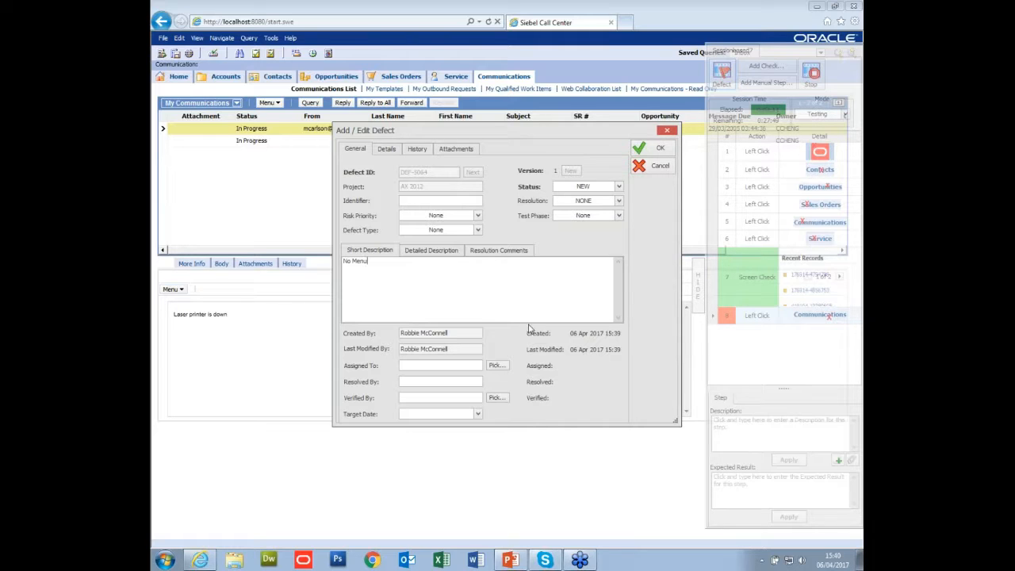
{"action": "left_click", "coordinate": [655, 148]}
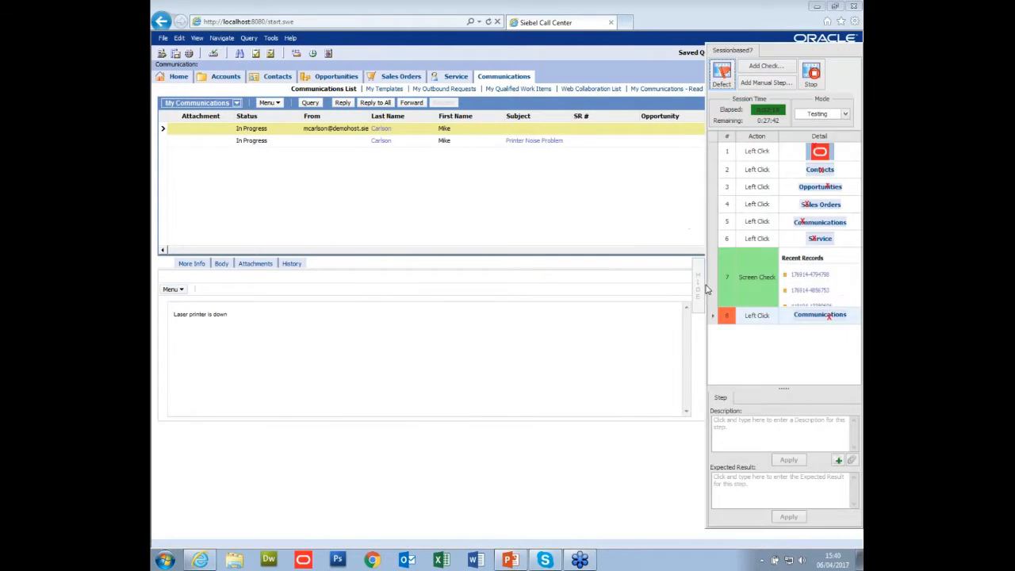
Hide the capture panel and record opening the All Accounts list from the Accounts screen.
{"action": "left_click", "coordinate": [699, 289]}
{"action": "left_click", "coordinate": [226, 76]}
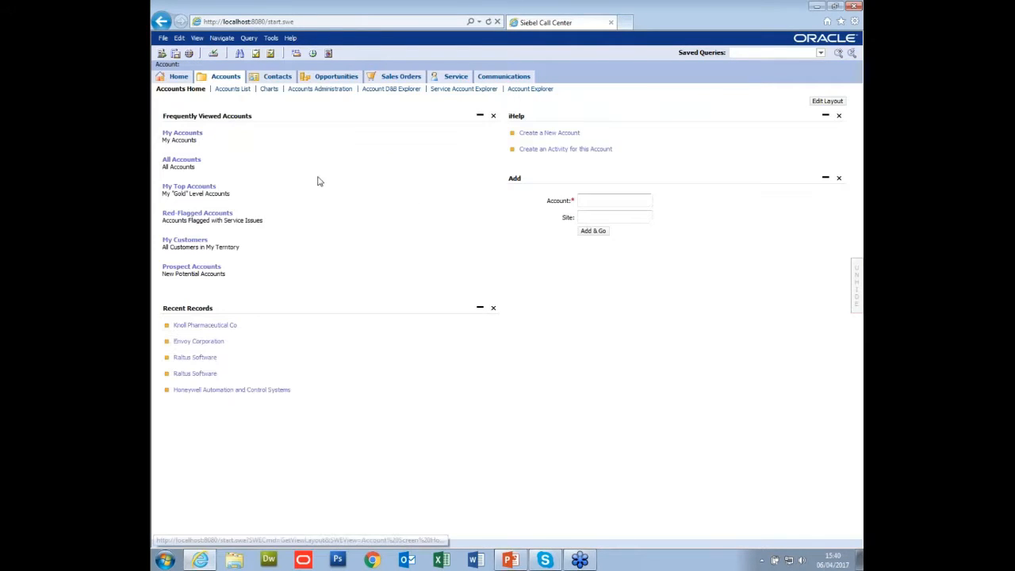
{"action": "left_click", "coordinate": [180, 161]}
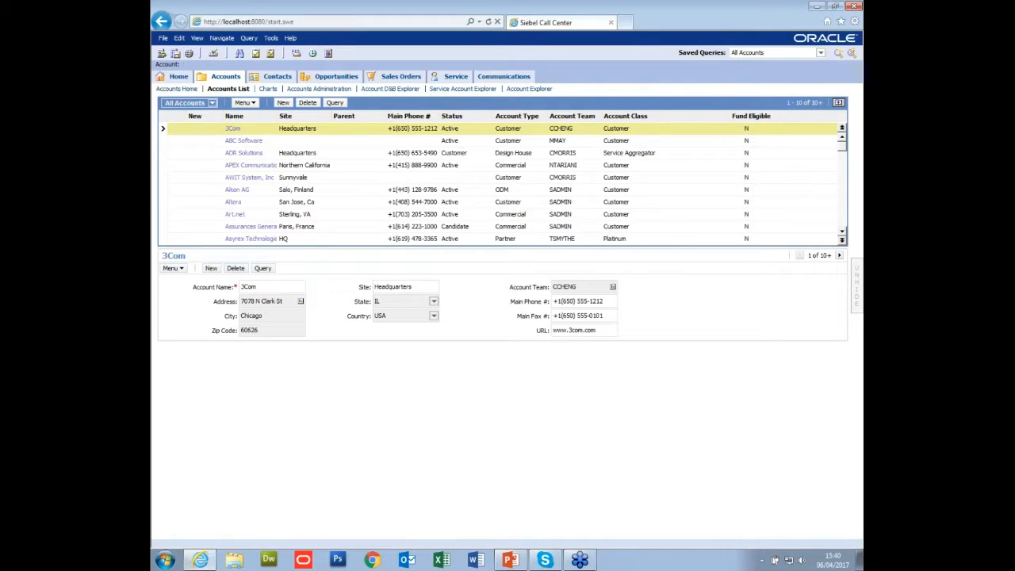
Add a screen check capturing the first three toolbar icons above the All Accounts list.
{"action": "left_click", "coordinate": [855, 284]}
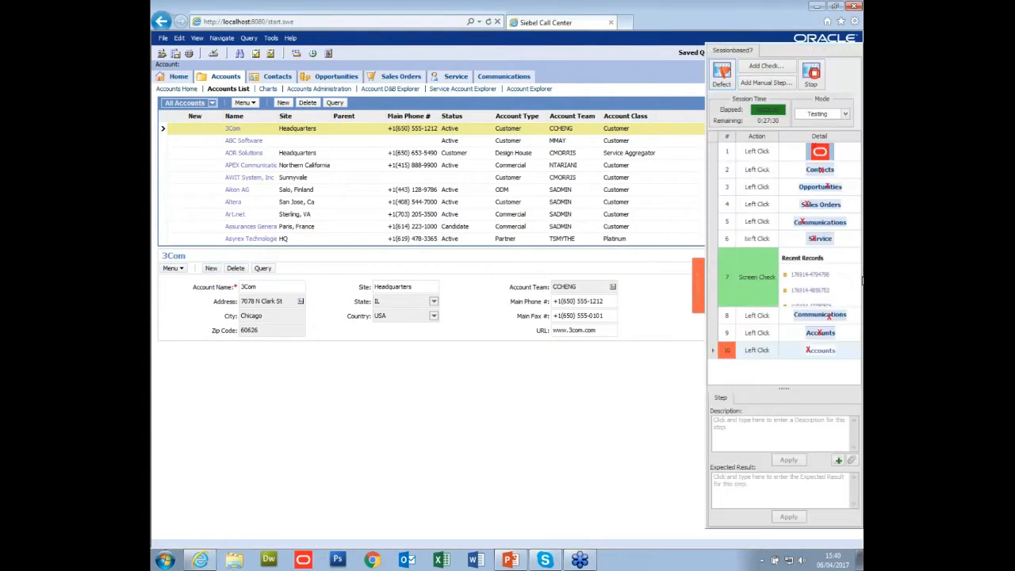
{"action": "left_click", "coordinate": [766, 69]}
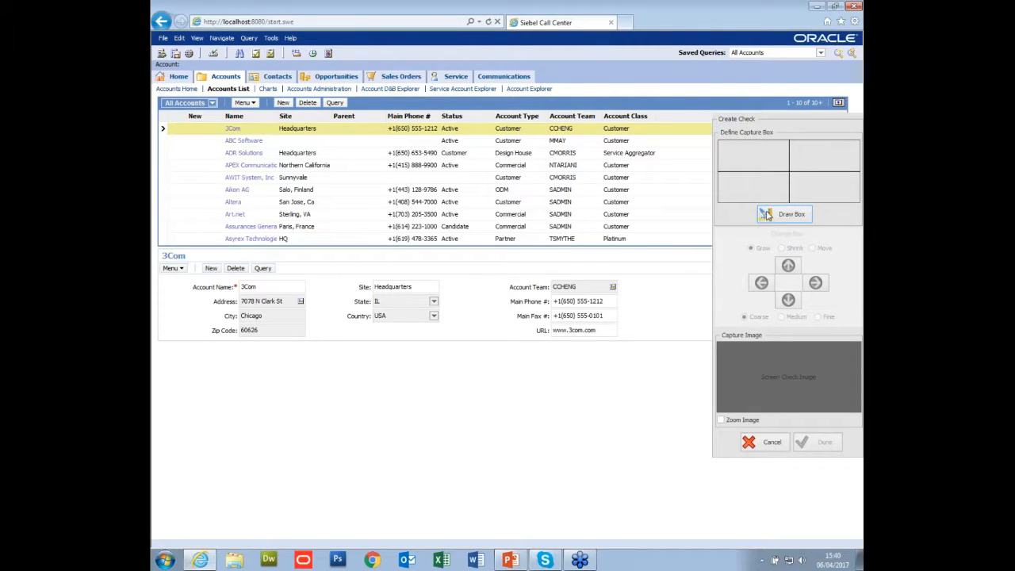
{"action": "left_click", "coordinate": [769, 216]}
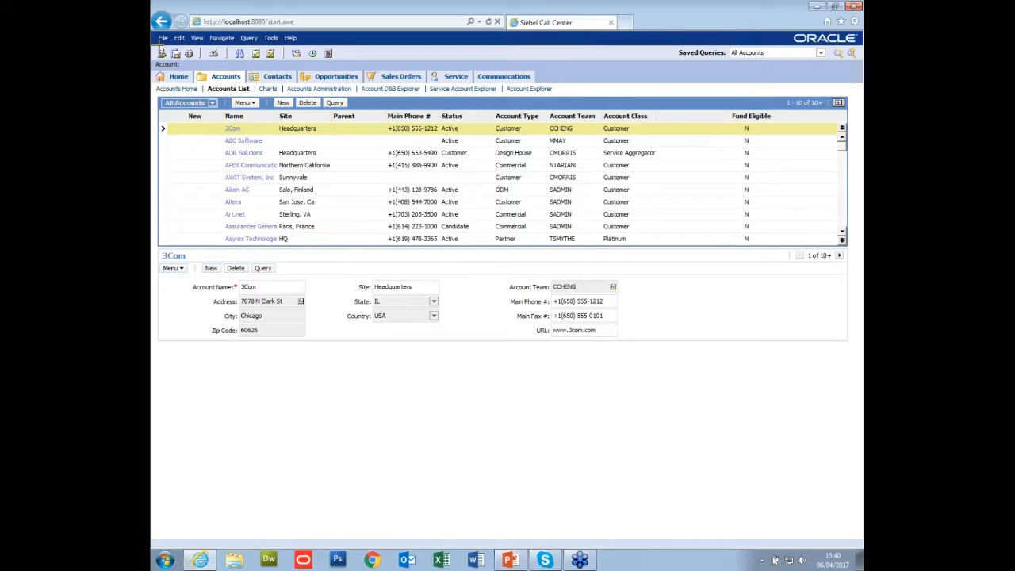
{"action": "left_click_drag", "start_coordinate": [192, 53], "coordinate": [197, 65]}
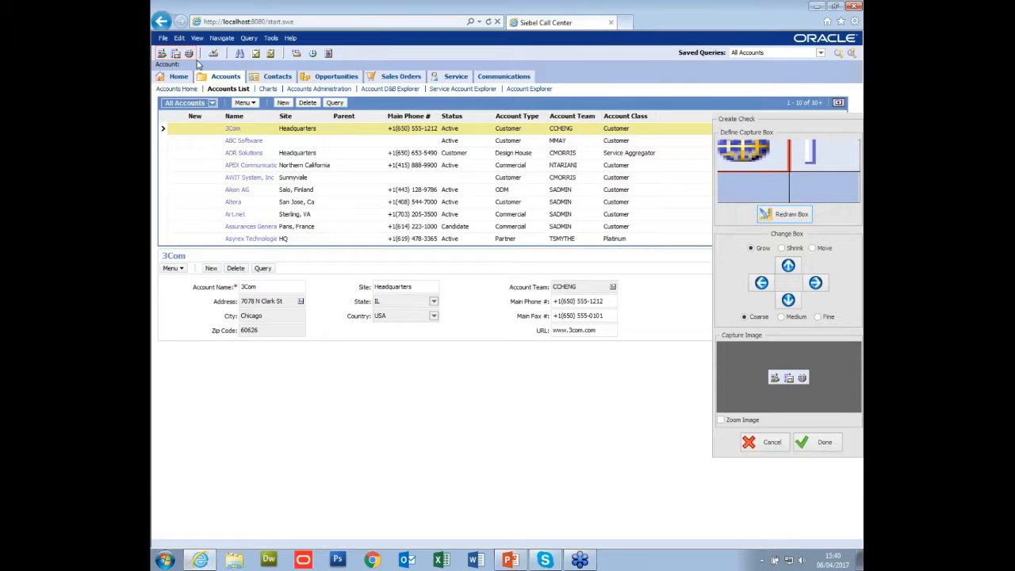
{"action": "left_click", "coordinate": [830, 450]}
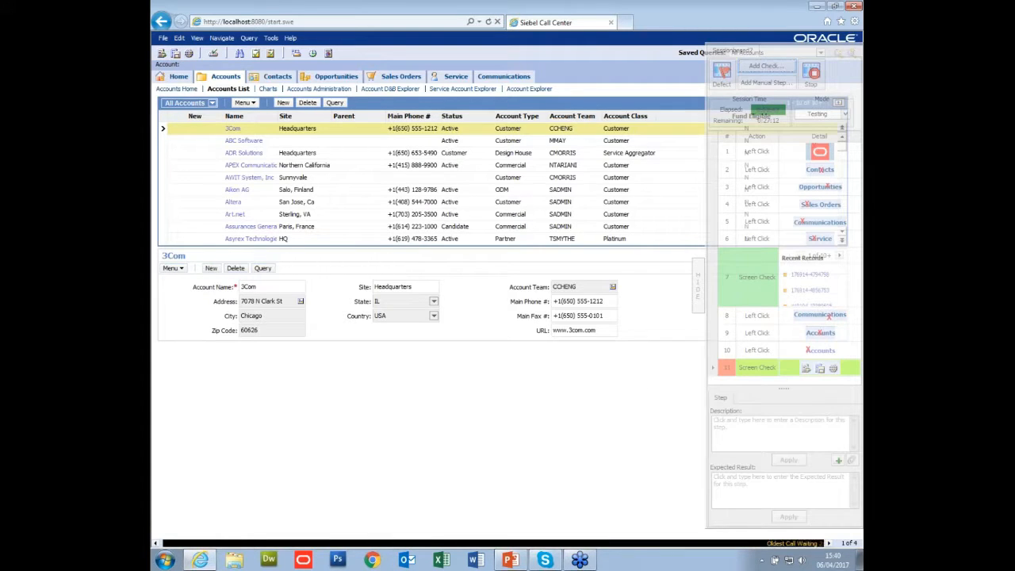
Query the All Accounts list for the account name "Knoll".
{"action": "left_click", "coordinate": [334, 103]}
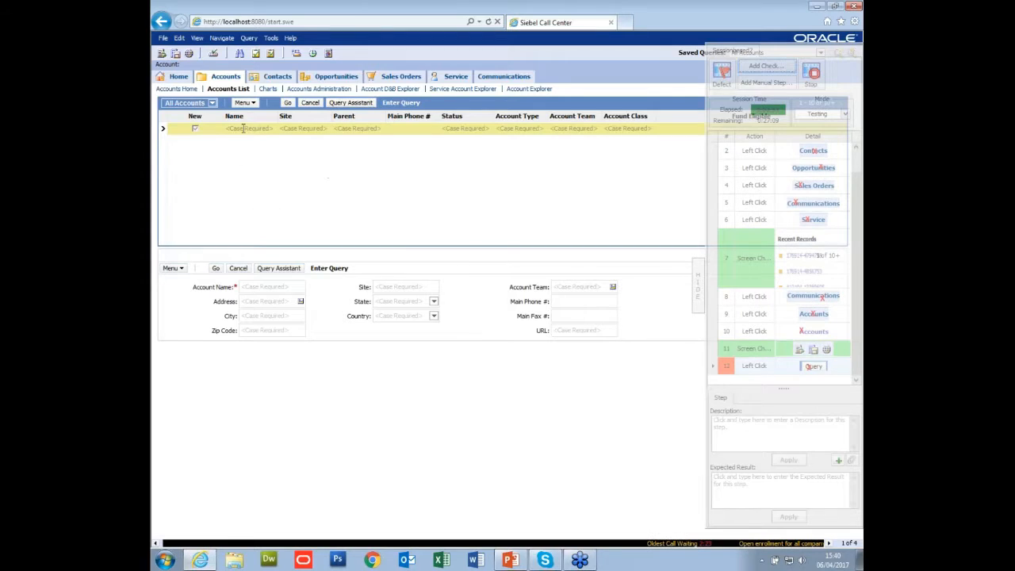
{"action": "left_click", "coordinate": [238, 128]}
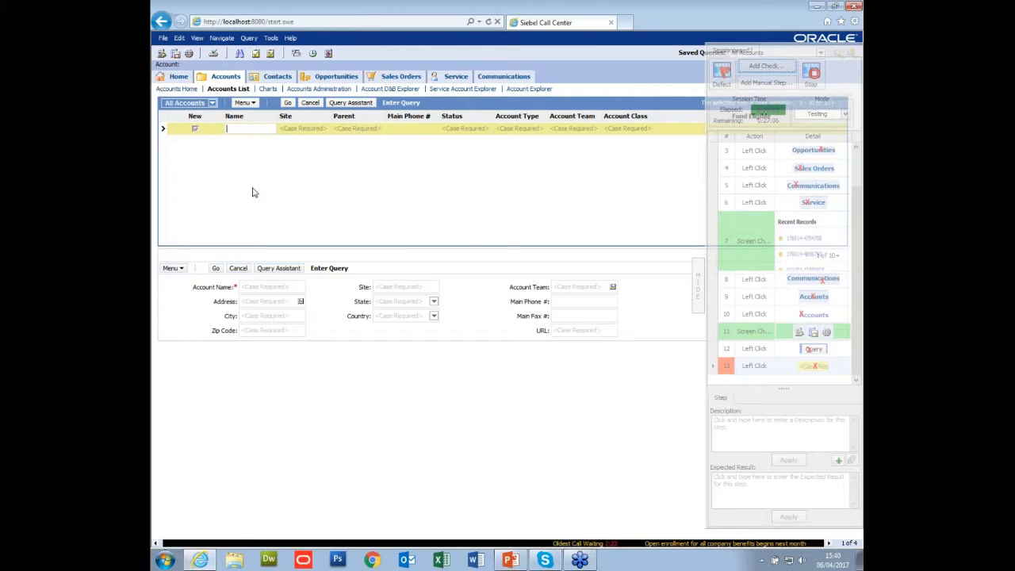
{"action": "type", "text": "Knoll"}
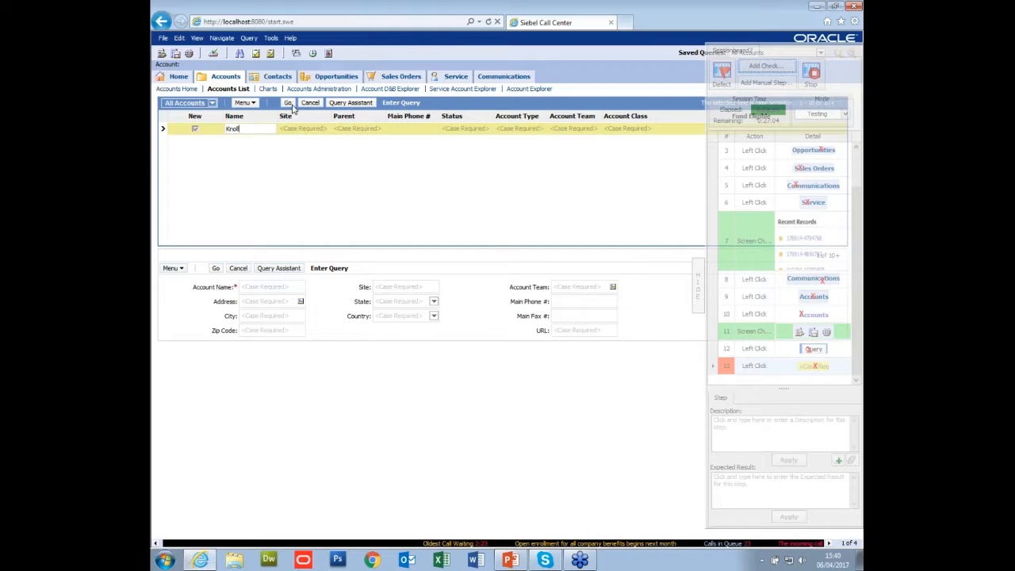
{"action": "left_click", "coordinate": [289, 103]}
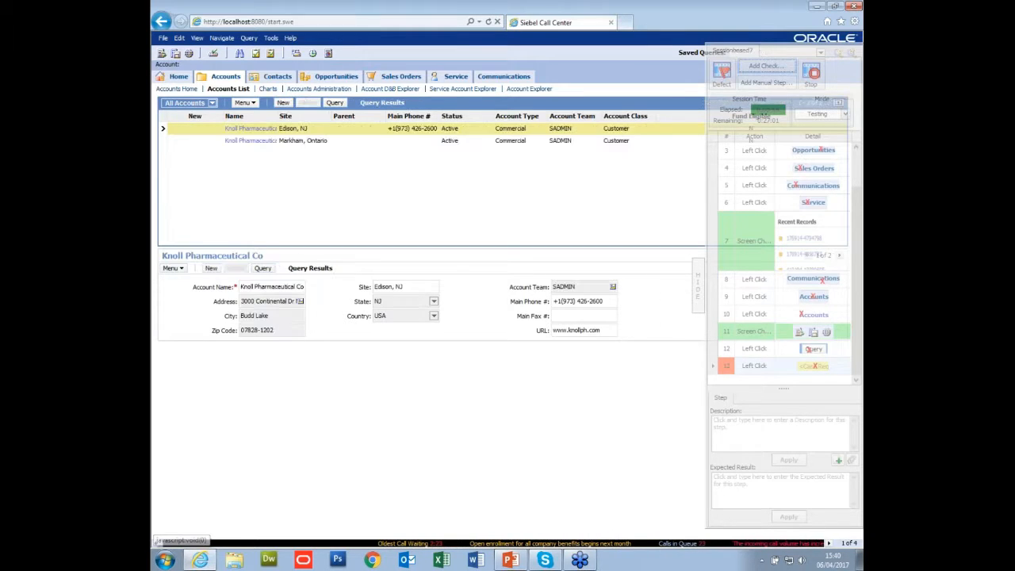
Open the Knoll Pharmaceutical account in Edison, NJ and go to its Preventative Maintenance service request.
{"action": "left_click", "coordinate": [235, 130]}
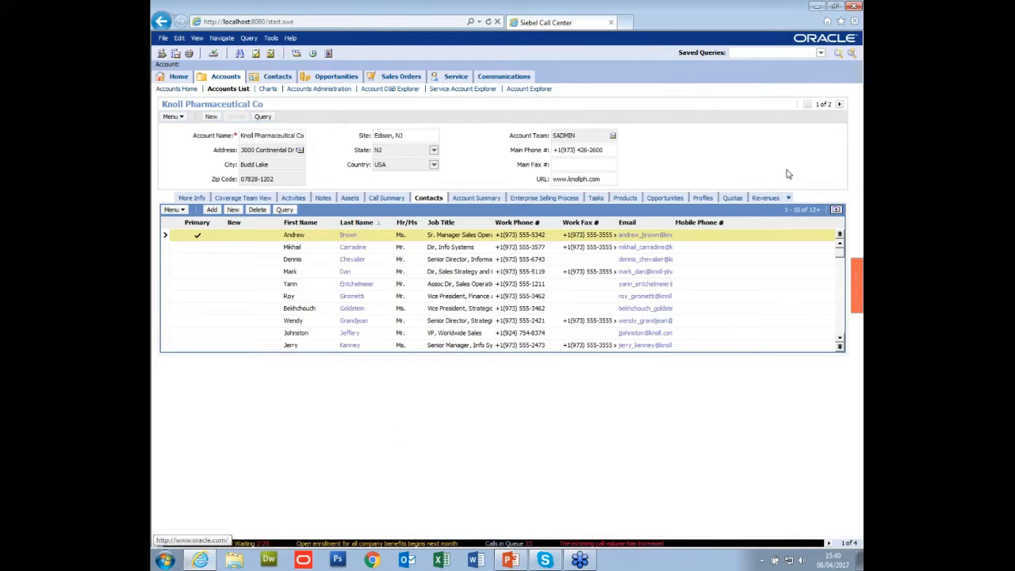
{"action": "left_click", "coordinate": [787, 198]}
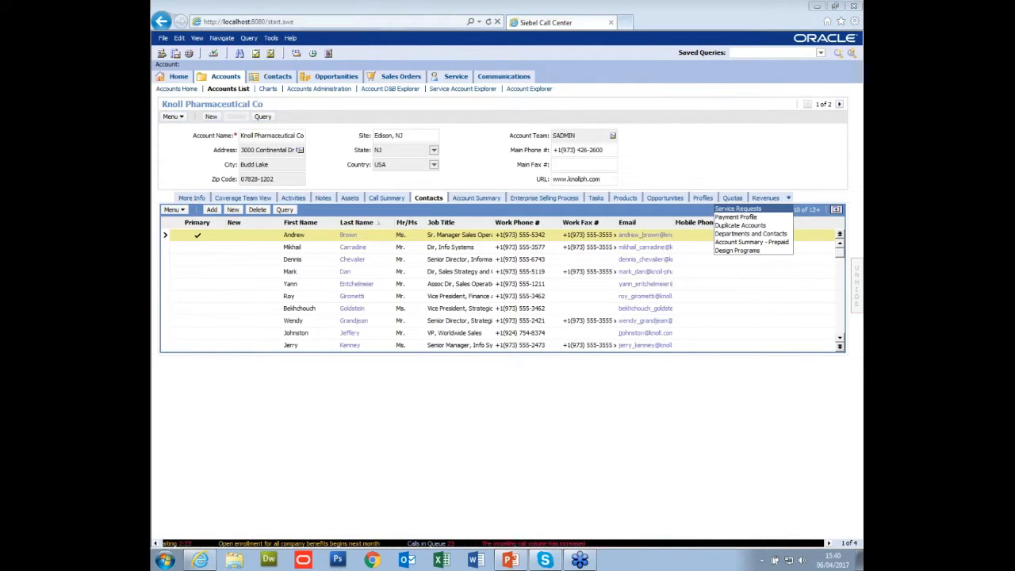
{"action": "left_click", "coordinate": [738, 209]}
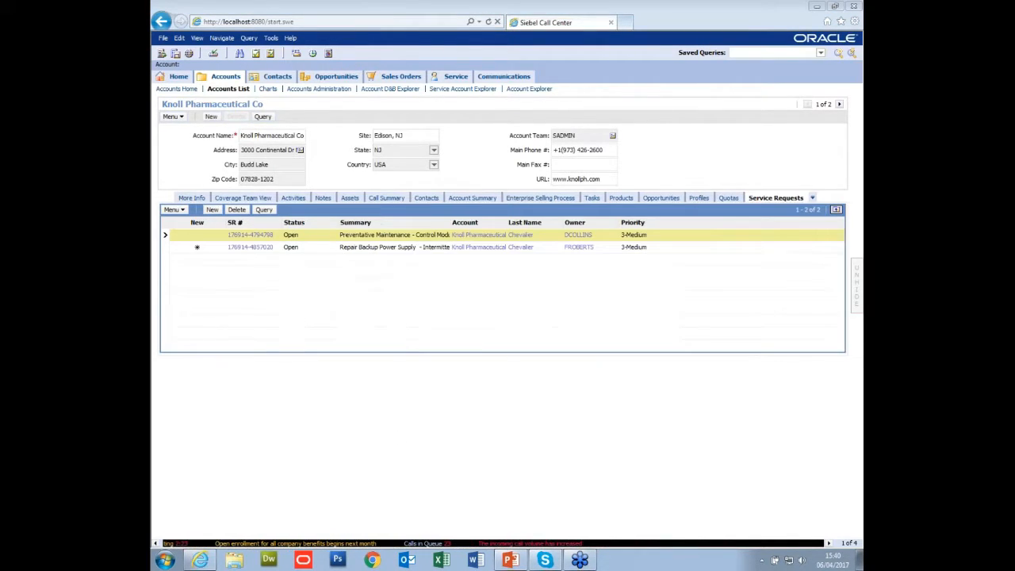
{"action": "left_click", "coordinate": [246, 235]}
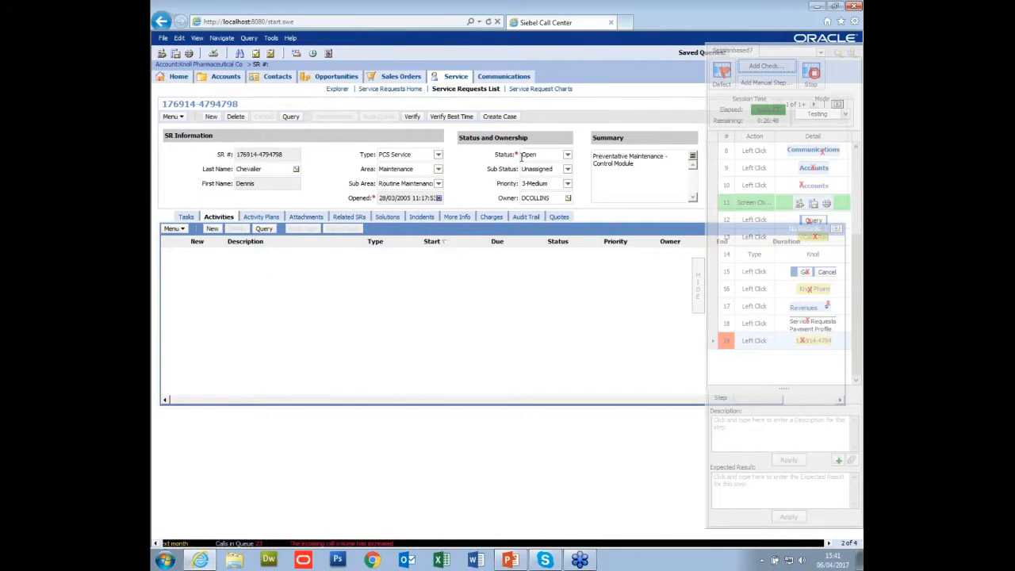
Add a screen check capturing the service request's Status field with its value Open.
{"action": "left_click", "coordinate": [754, 68]}
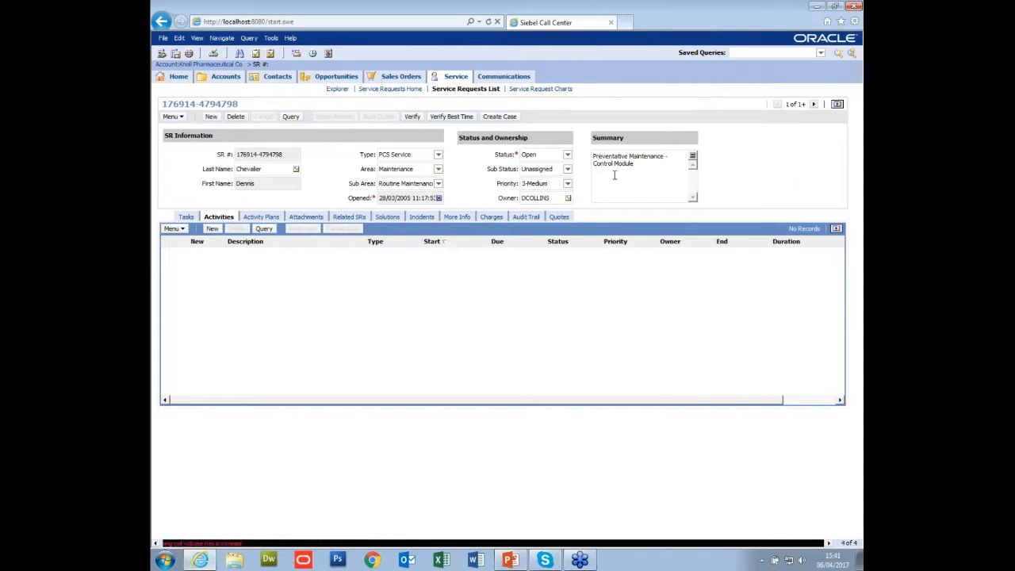
{"action": "left_click", "coordinate": [785, 215]}
{"action": "left_click_drag", "start_coordinate": [489, 146], "coordinate": [550, 168]}
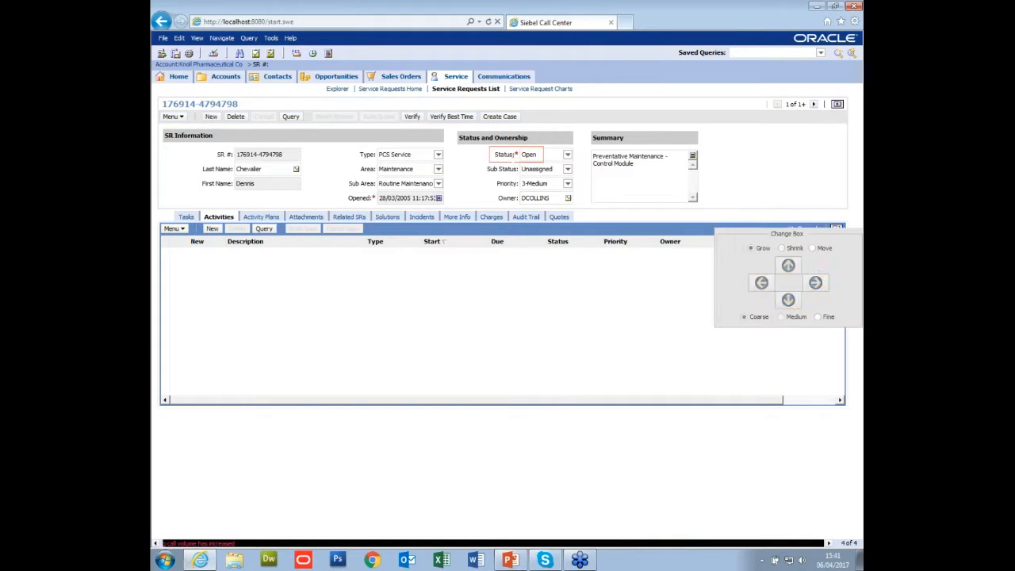
{"action": "left_click", "coordinate": [815, 443]}
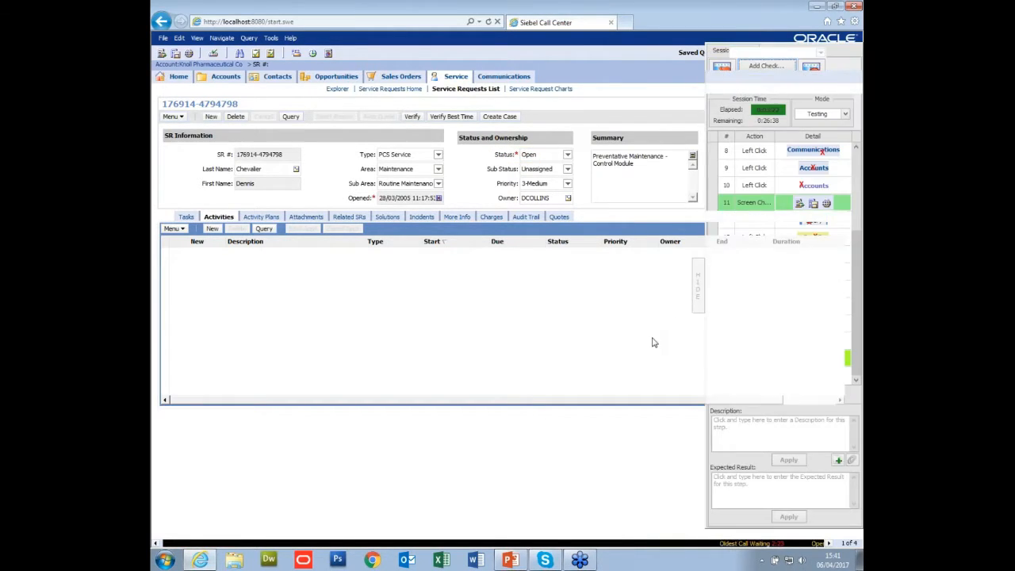
Add a screen check capturing the service request's Sub Status field with its value Unassigned.
{"action": "left_click", "coordinate": [763, 71]}
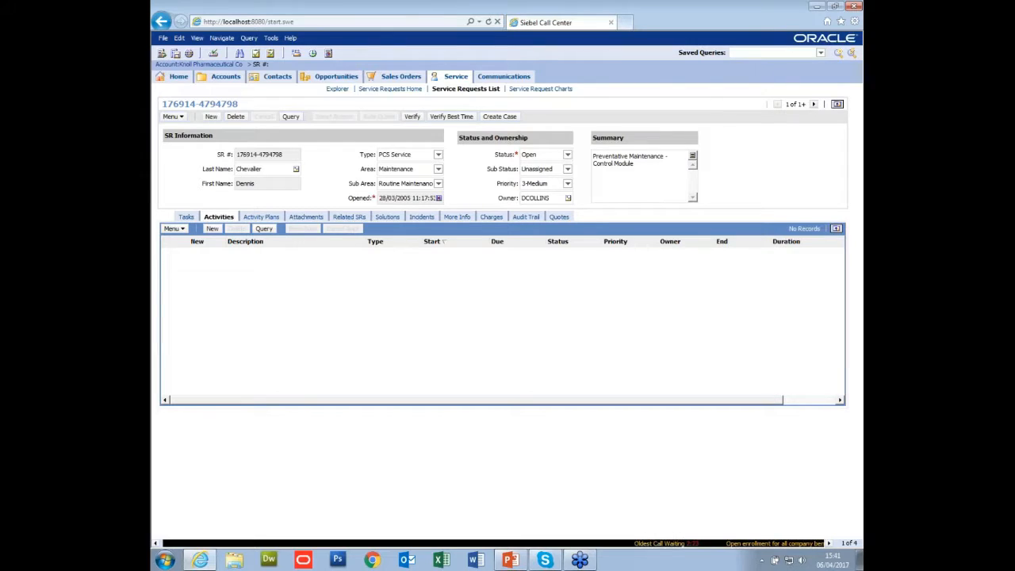
{"action": "left_click", "coordinate": [787, 222]}
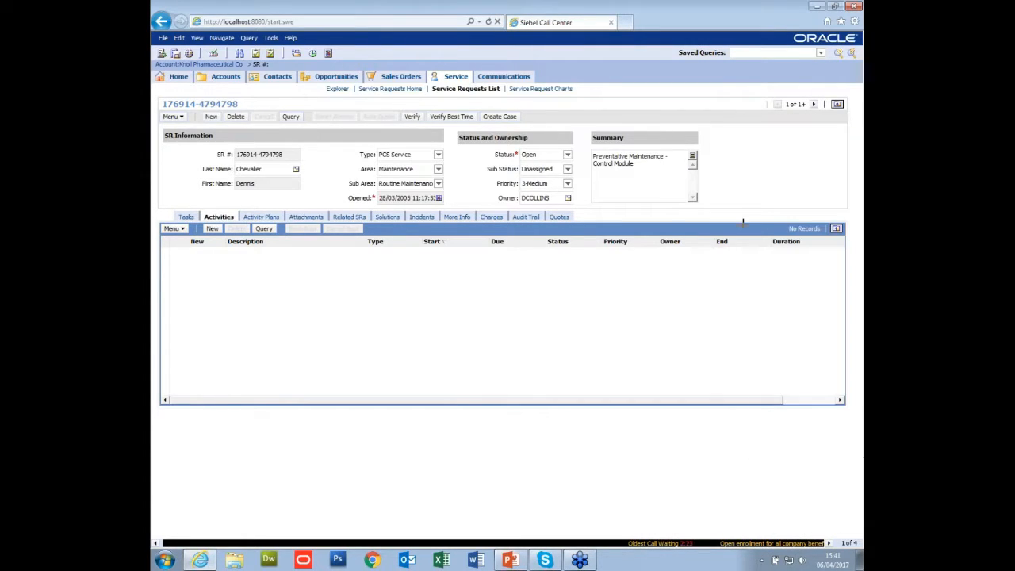
{"action": "left_click_drag", "start_coordinate": [483, 163], "coordinate": [555, 176]}
{"action": "left_click", "coordinate": [815, 438]}
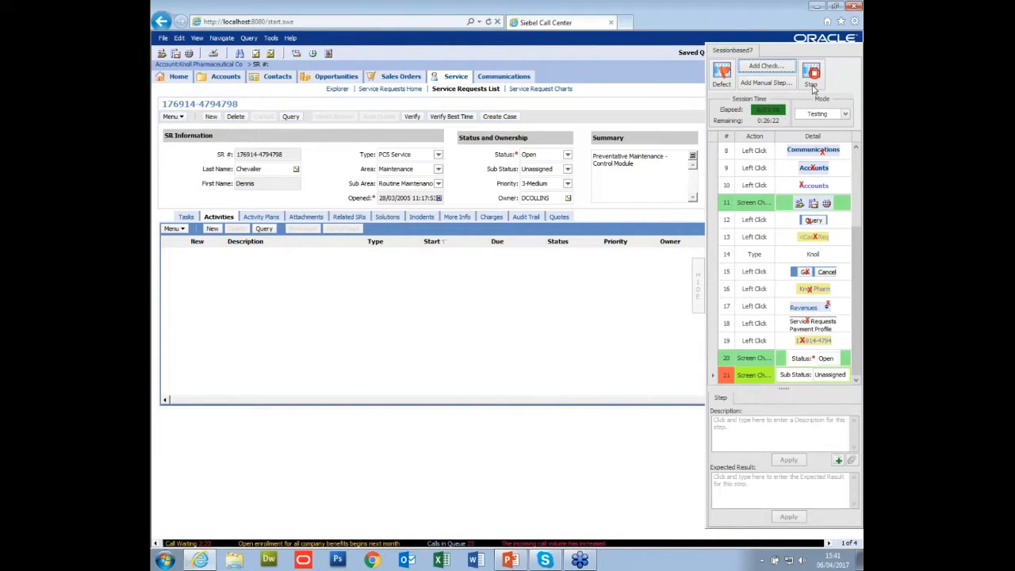
Close the Siebel browser window and stop the session-based capture.
{"action": "left_click", "coordinate": [854, 7]}
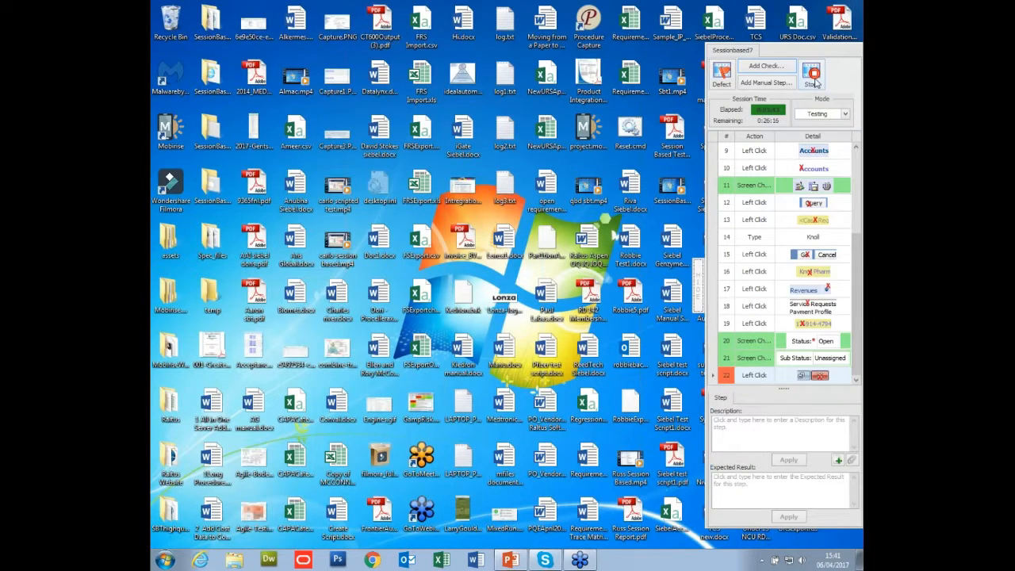
{"action": "left_click", "coordinate": [813, 77]}
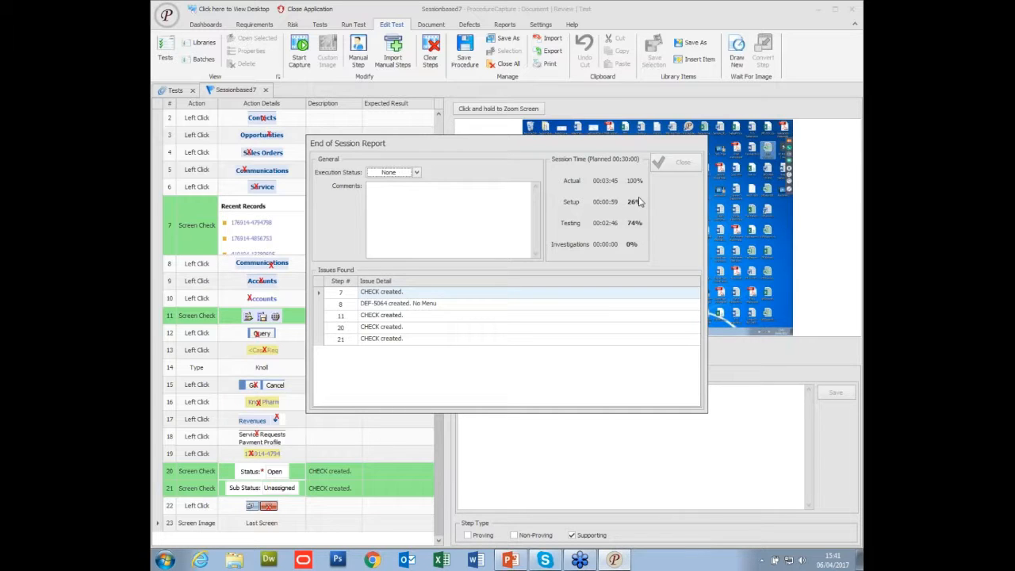
Complete the End of Session Report with execution status FAILED and the comment "No menu items , Siebel very slow and some things to check".
{"action": "left_click", "coordinate": [416, 173]}
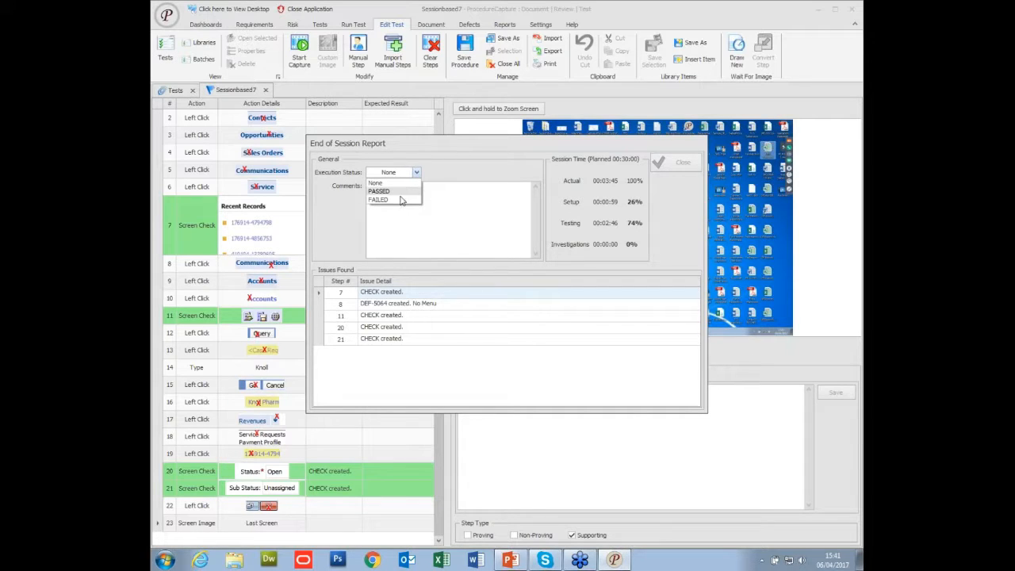
{"action": "left_click", "coordinate": [399, 199]}
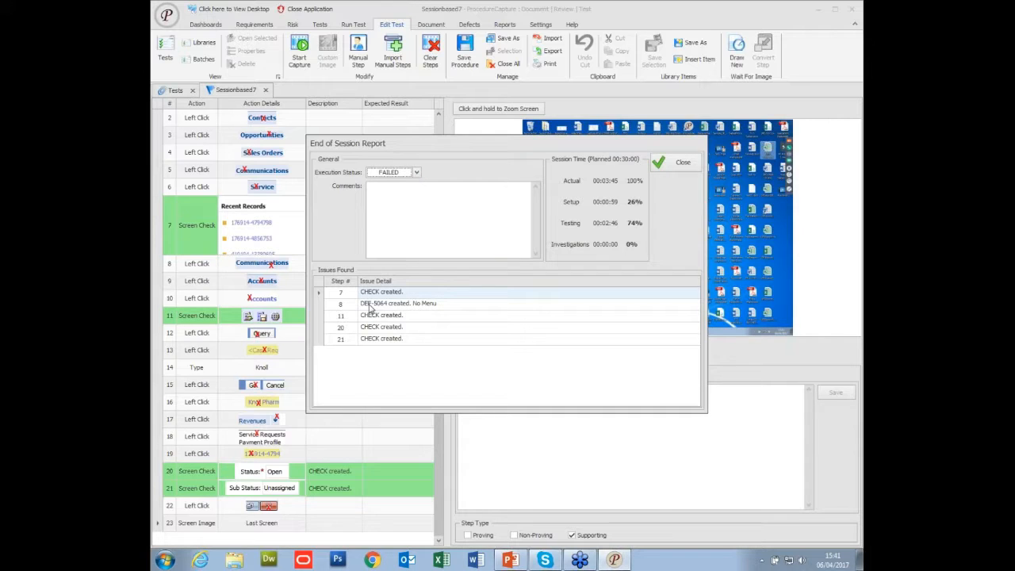
{"action": "left_click", "coordinate": [399, 216]}
{"action": "type", "text": "No"}
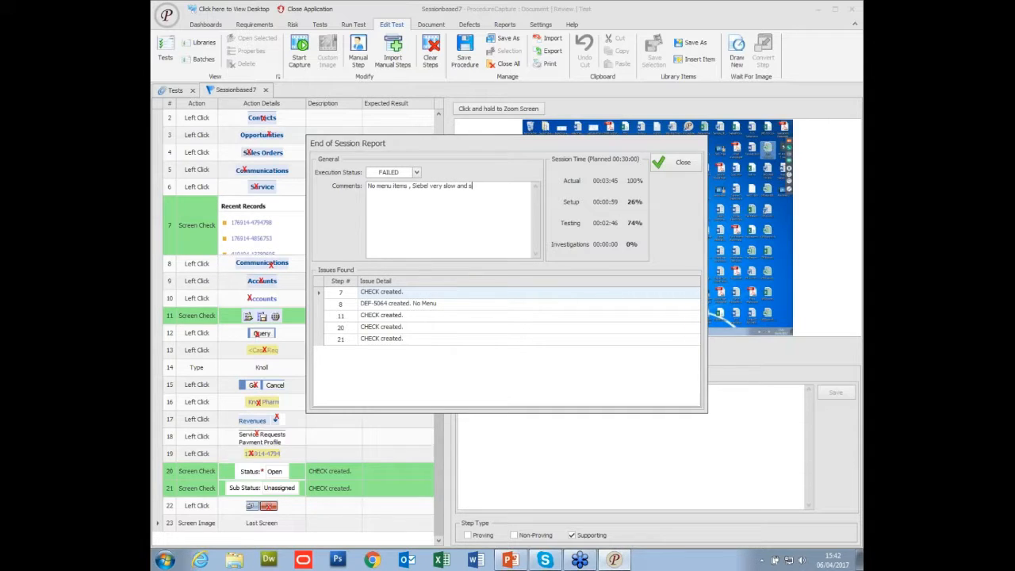
{"action": "type", "text": "hings to chec"}
{"action": "left_click", "coordinate": [680, 165]}
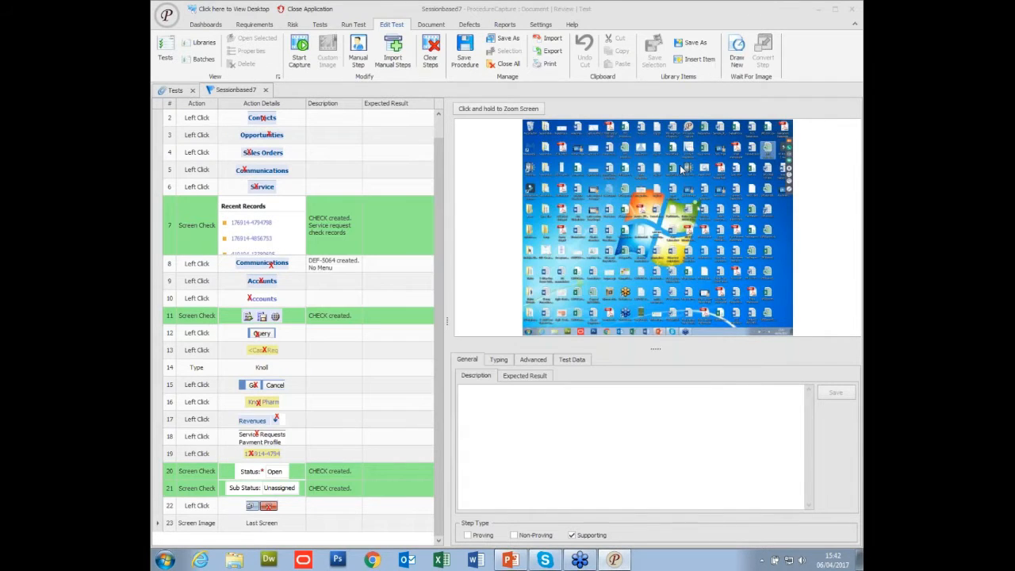
Enlarge the screen preview and examine the captured screens of steps 2 to 8 in Sessionbased7.
{"action": "left_click", "coordinate": [238, 120]}
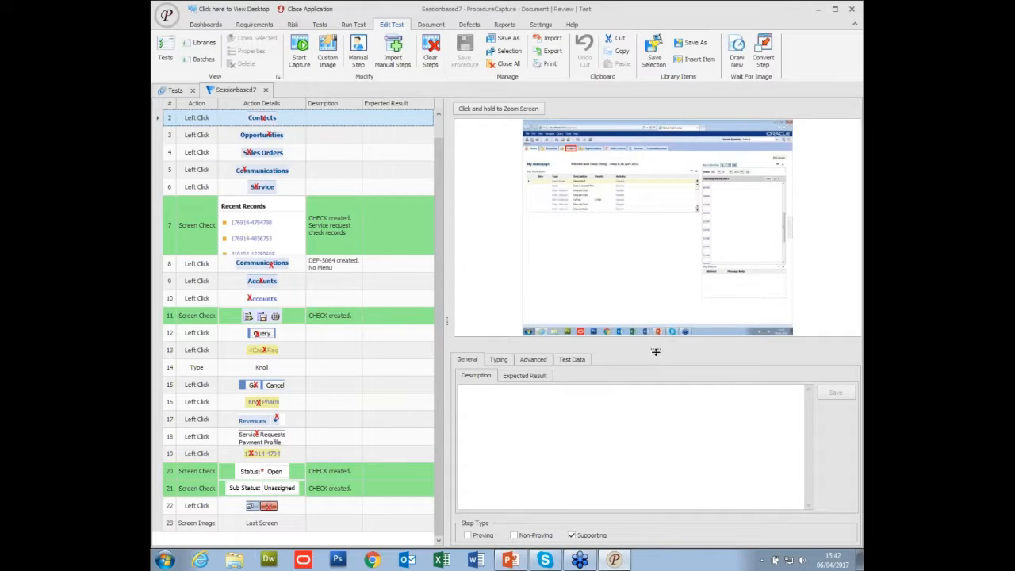
{"action": "left_click_drag", "start_coordinate": [655, 350], "coordinate": [655, 388]}
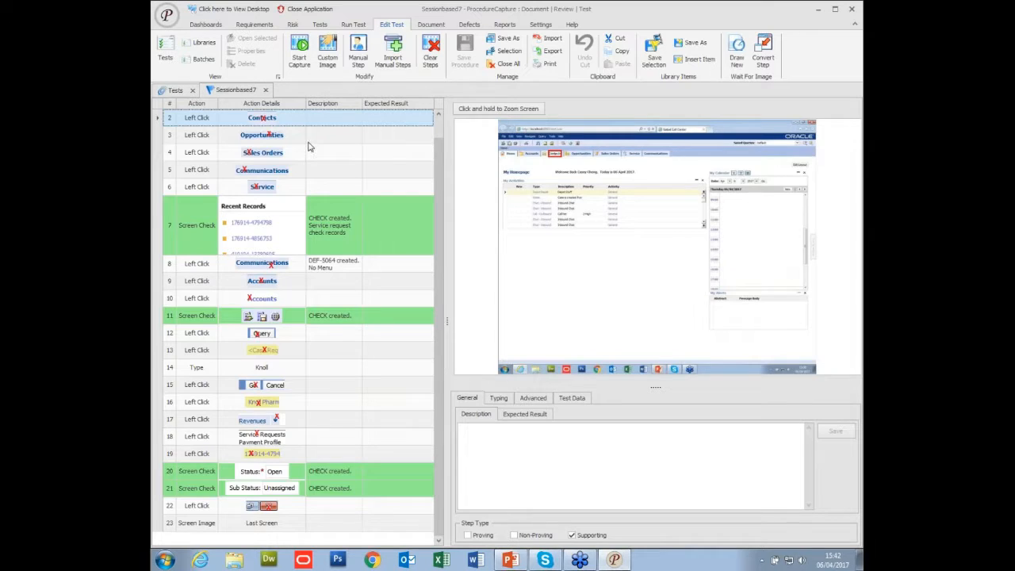
{"action": "left_click", "coordinate": [309, 141]}
{"action": "key", "text": "Down"}
{"action": "key", "text": "Down"}
{"action": "key", "text": "Down"}
{"action": "key", "text": "Down"}
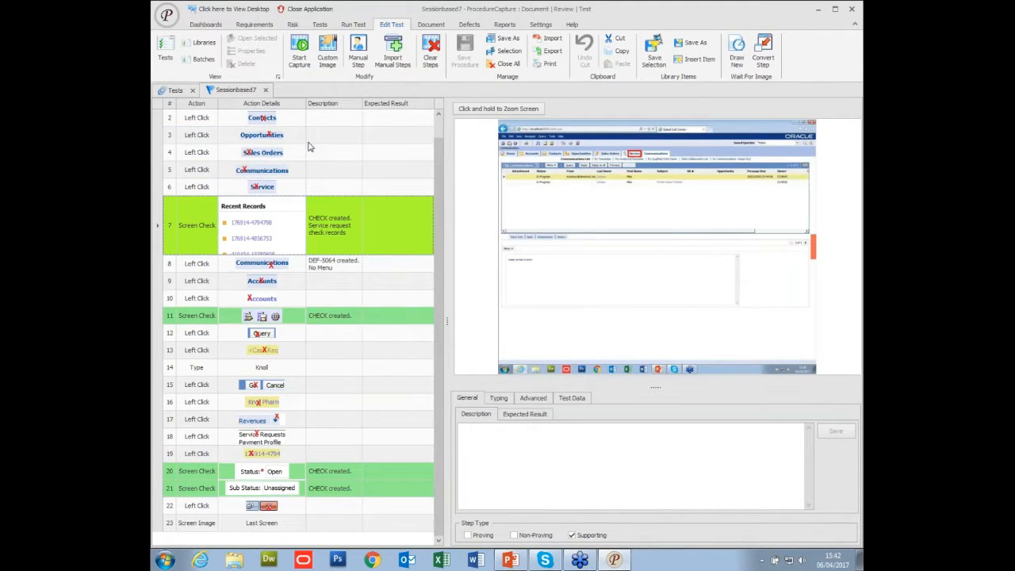
{"action": "key", "text": "Down"}
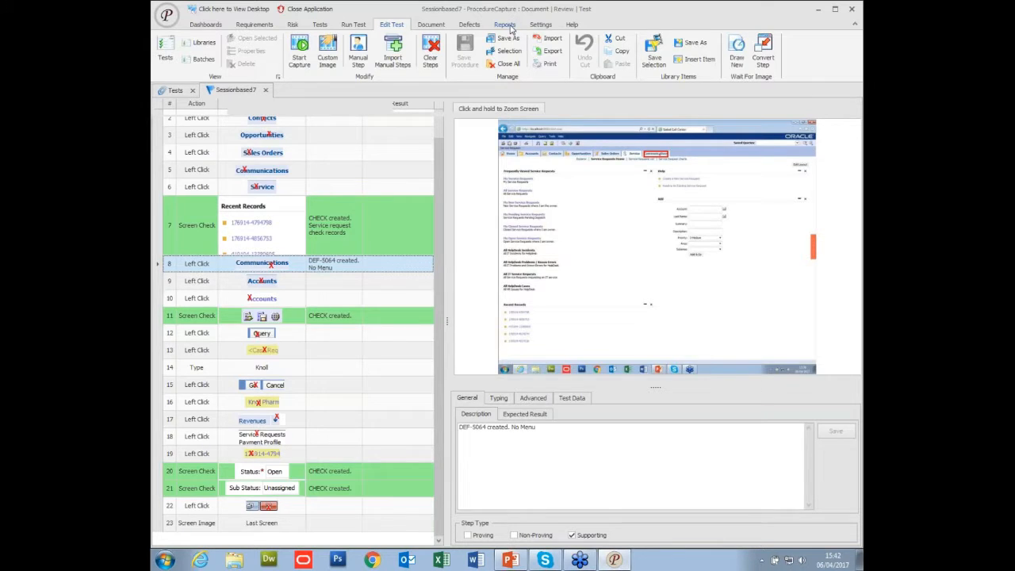
List the session-based reports and open the run details of Sessionbased7.
{"action": "left_click", "coordinate": [511, 27]}
{"action": "left_click", "coordinate": [231, 60]}
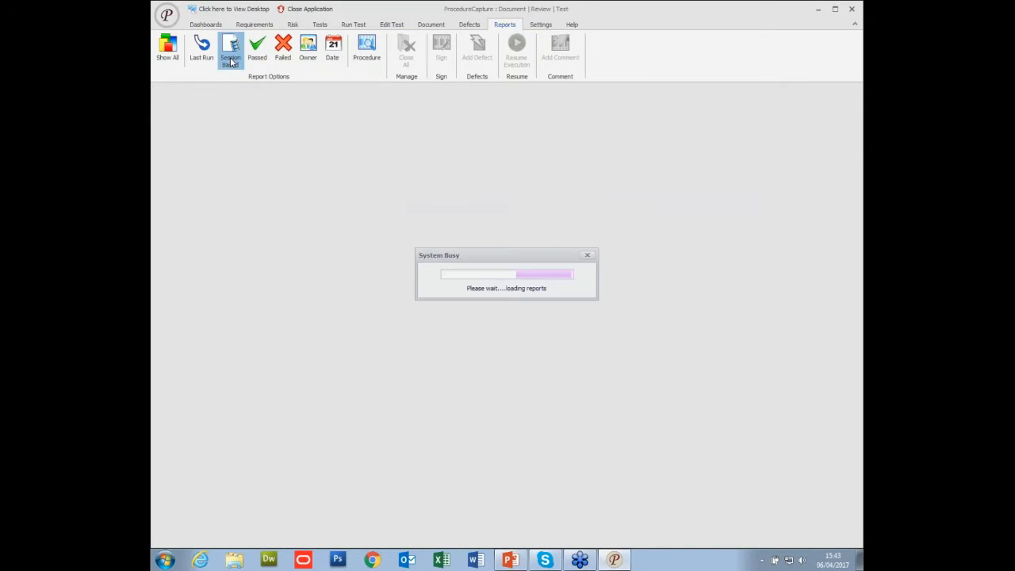
{"action": "left_click", "coordinate": [359, 165]}
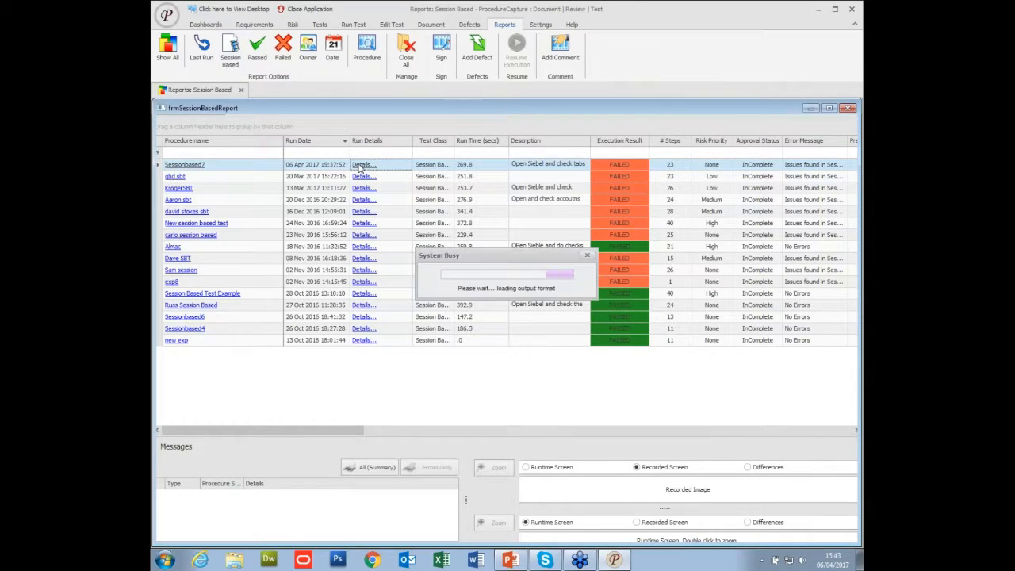
Examine the Sessionbased7 session report, covering the script details, session times, issues with screenshots, comment and environment sections.
{"action": "scroll", "coordinate": [560, 251], "scroll_direction": "down", "scroll_amount": 1}
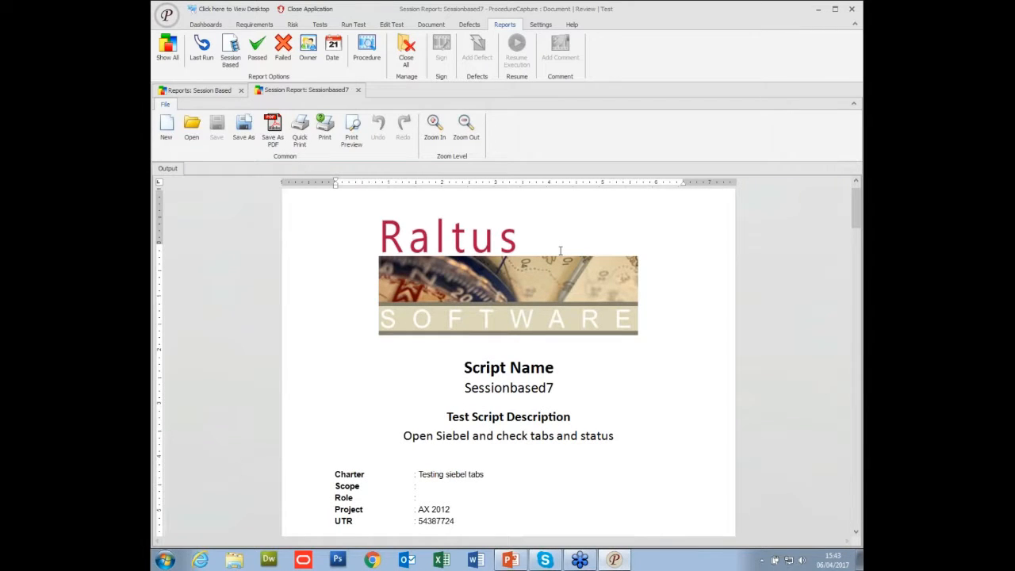
{"action": "scroll", "coordinate": [560, 251], "scroll_direction": "down", "scroll_amount": 3}
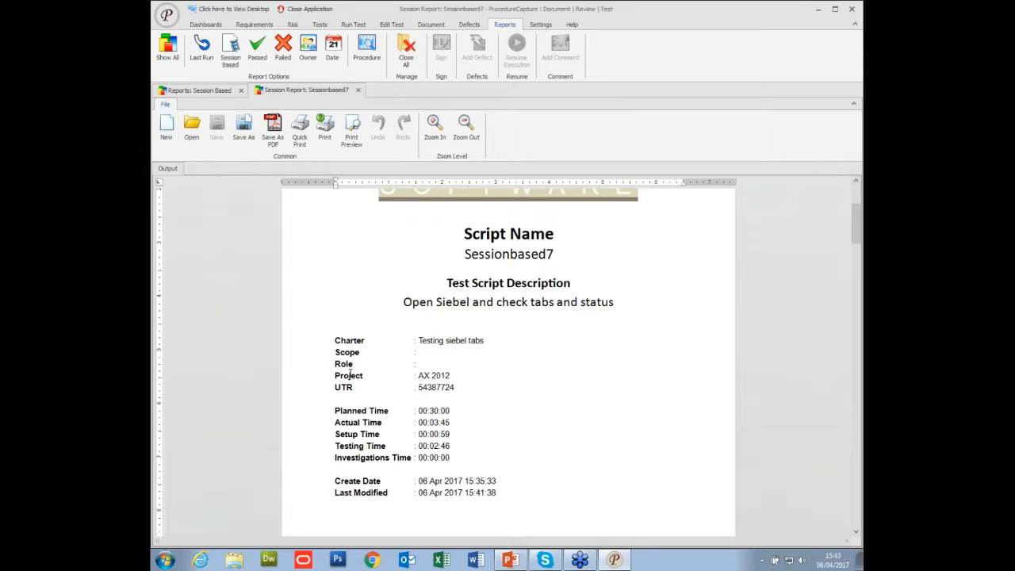
{"action": "scroll", "coordinate": [474, 353], "scroll_direction": "down", "scroll_amount": 2}
{"action": "scroll", "coordinate": [473, 352], "scroll_direction": "up", "scroll_amount": 3}
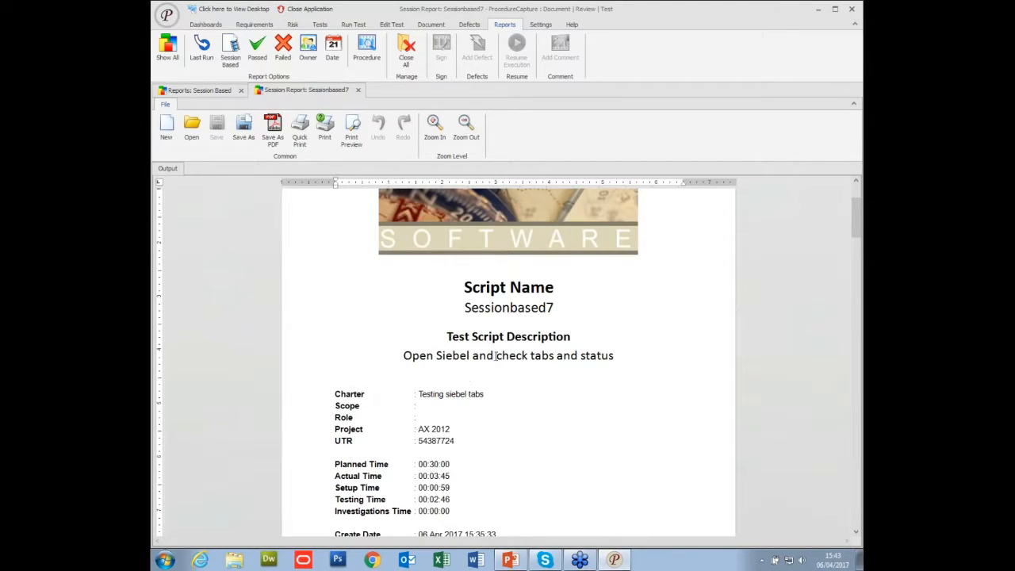
{"action": "scroll", "coordinate": [468, 366], "scroll_direction": "down", "scroll_amount": 4}
{"action": "scroll", "coordinate": [498, 355], "scroll_direction": "down", "scroll_amount": 8}
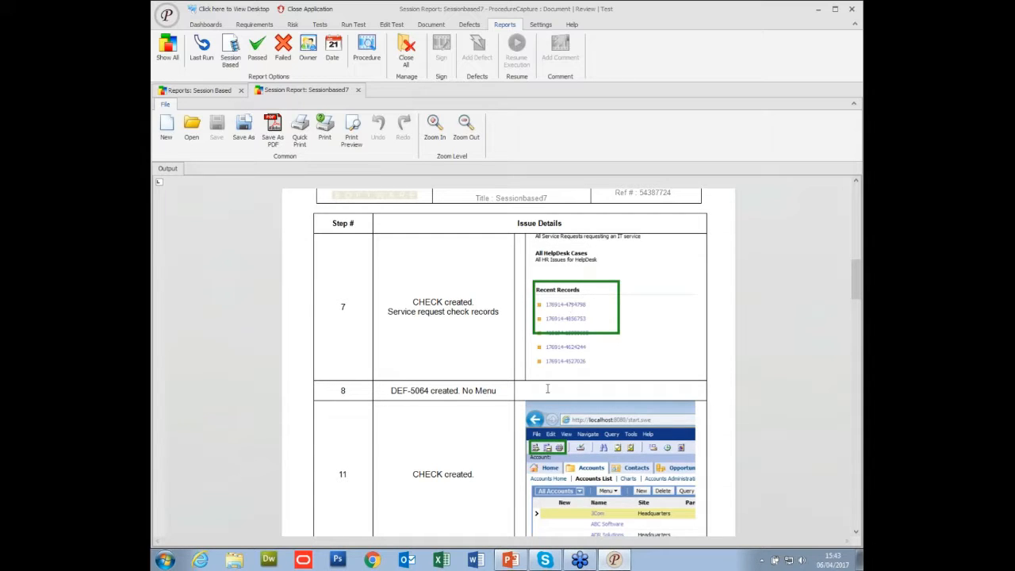
{"action": "scroll", "coordinate": [460, 384], "scroll_direction": "down", "scroll_amount": 1}
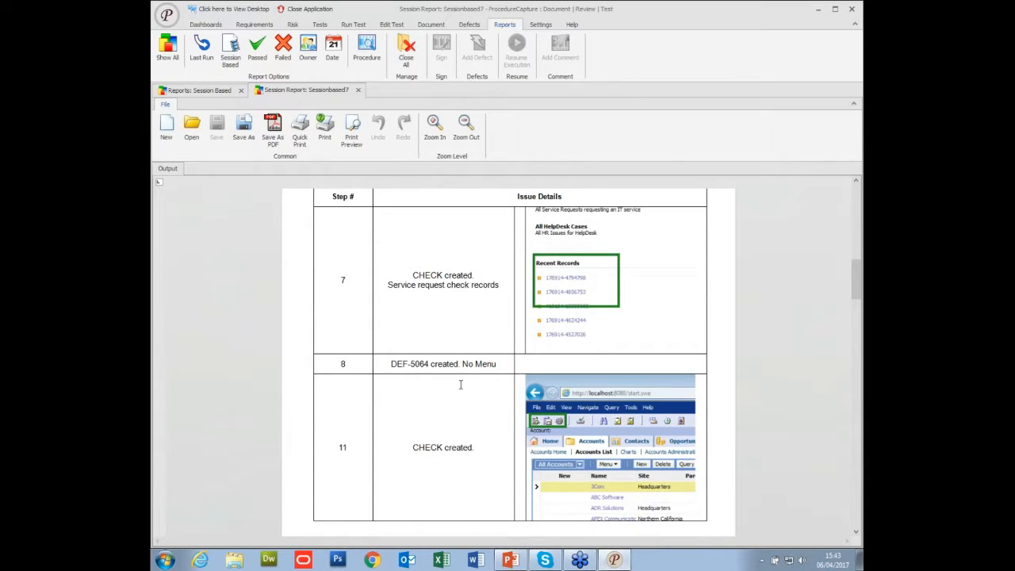
{"action": "scroll", "coordinate": [460, 384], "scroll_direction": "down", "scroll_amount": 5}
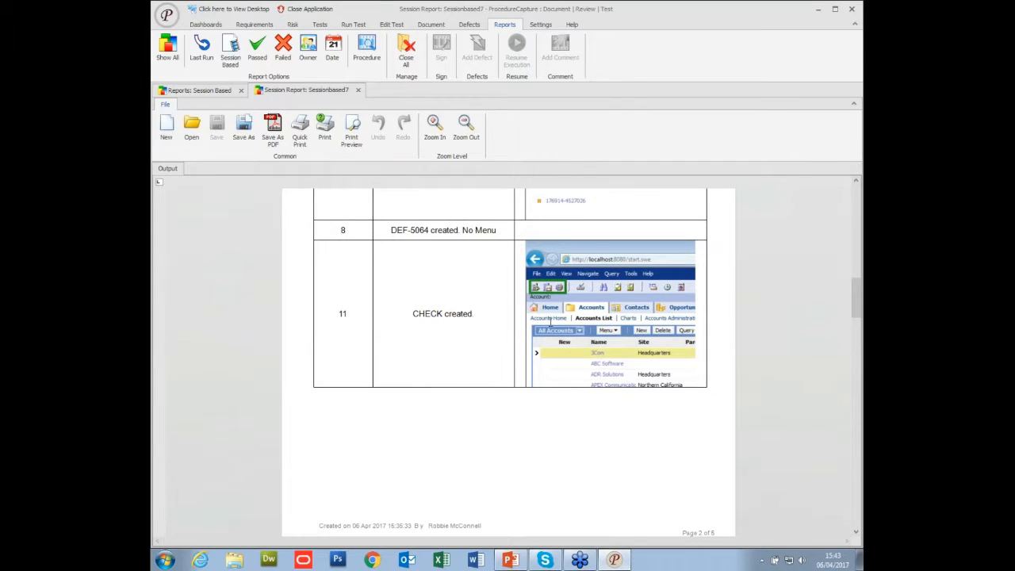
{"action": "scroll", "coordinate": [568, 286], "scroll_direction": "down", "scroll_amount": 15}
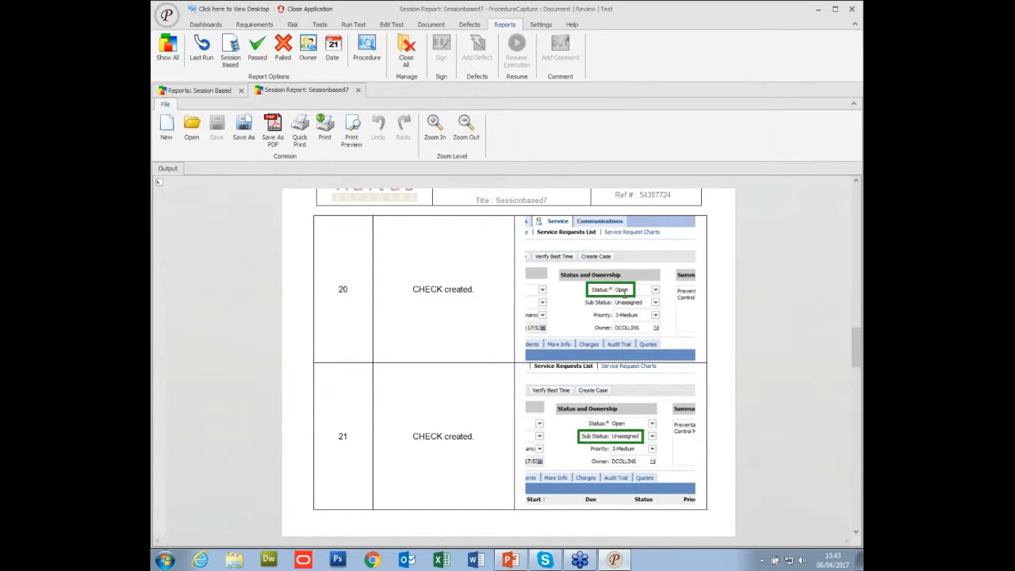
{"action": "scroll", "coordinate": [608, 363], "scroll_direction": "down", "scroll_amount": 8}
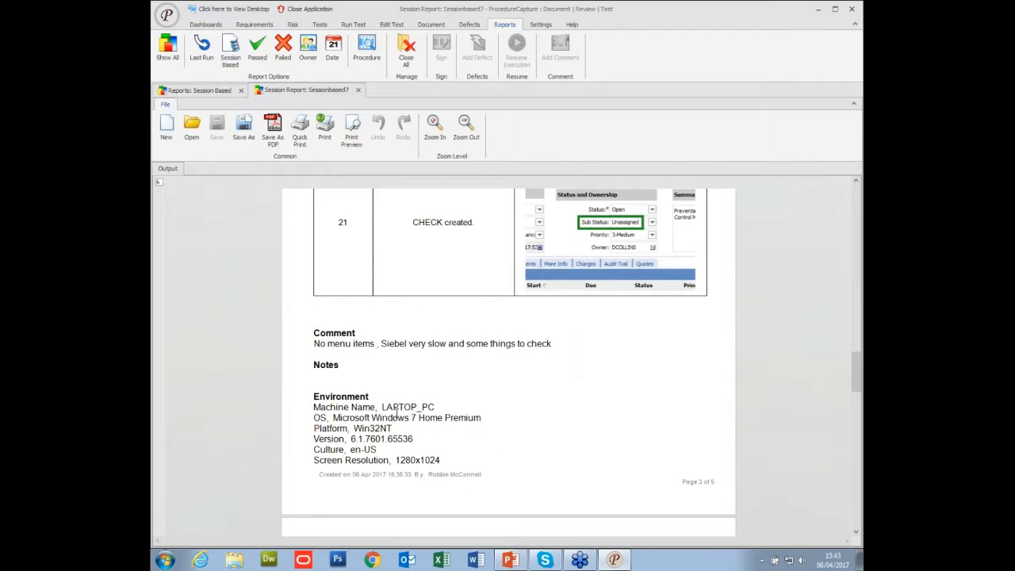
{"action": "scroll", "coordinate": [403, 393], "scroll_direction": "down", "scroll_amount": 7}
{"action": "scroll", "coordinate": [403, 393], "scroll_direction": "down", "scroll_amount": 9}
{"action": "scroll", "coordinate": [403, 392], "scroll_direction": "up", "scroll_amount": 8}
{"action": "scroll", "coordinate": [403, 393], "scroll_direction": "up", "scroll_amount": 20}
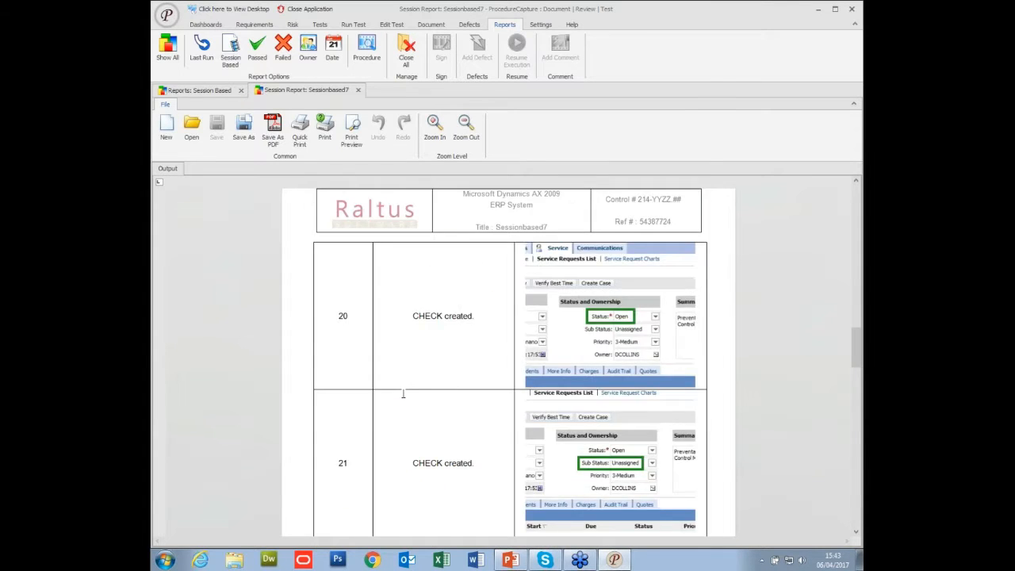
{"action": "scroll", "coordinate": [403, 393], "scroll_direction": "up", "scroll_amount": 20}
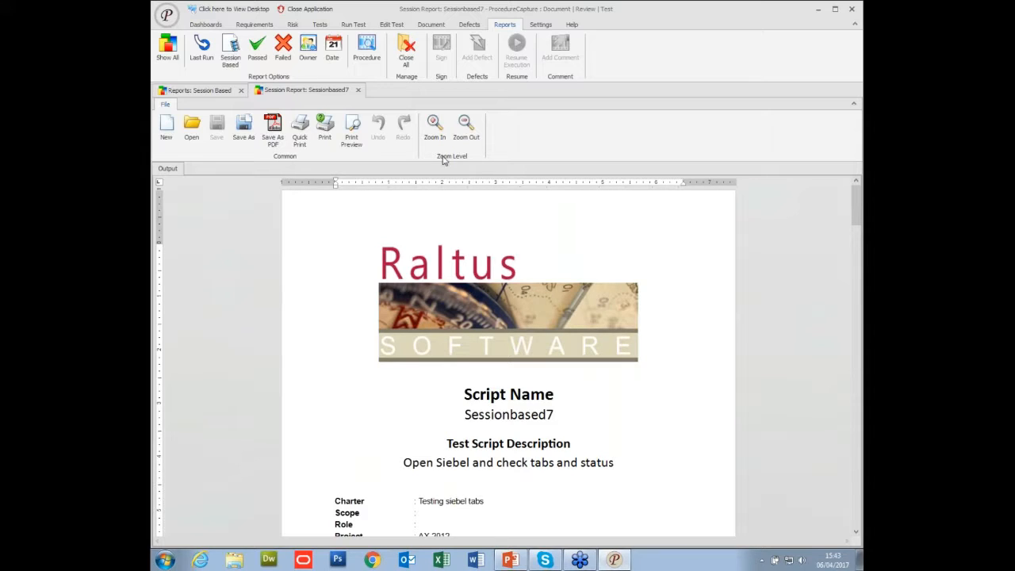
Close the Sessionbased7 session report and the list of session-based reports.
{"action": "left_click", "coordinate": [358, 91]}
{"action": "left_click", "coordinate": [359, 90]}
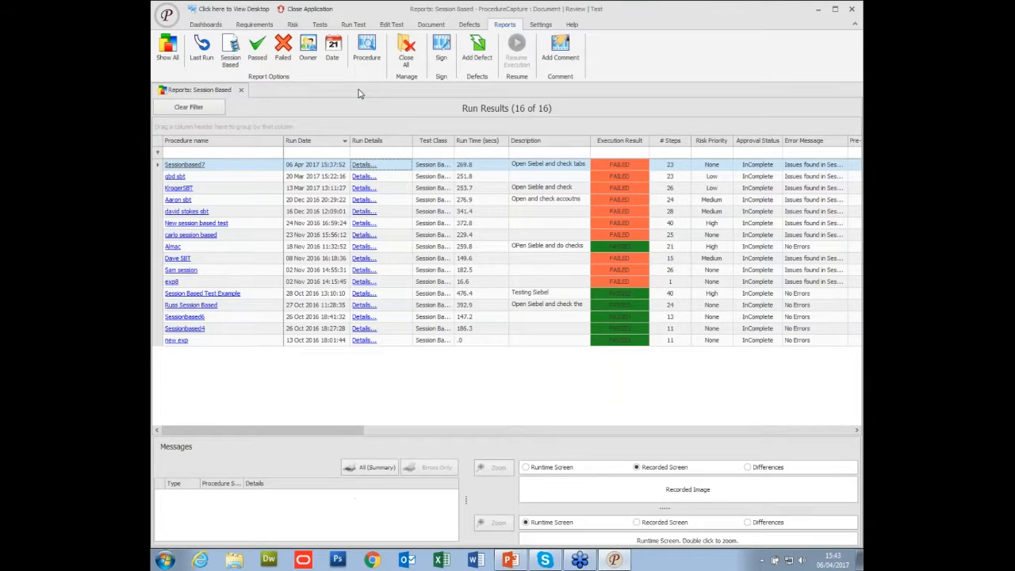
{"action": "left_click", "coordinate": [242, 91]}
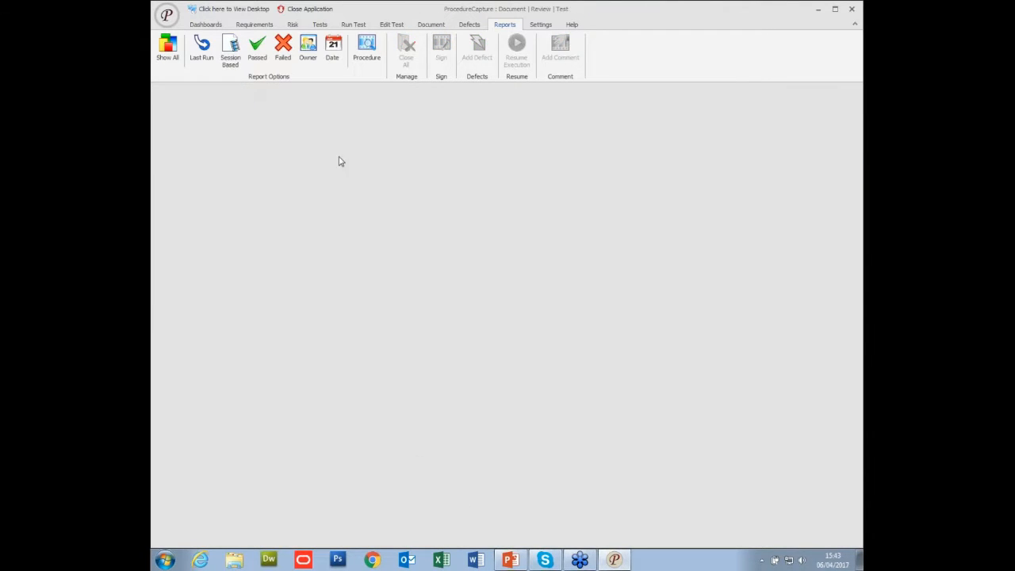
Export the complete Sessionbased7 test as a video saved to the Desktop as Sessionbased7.mp4.
{"action": "left_click", "coordinate": [318, 25]}
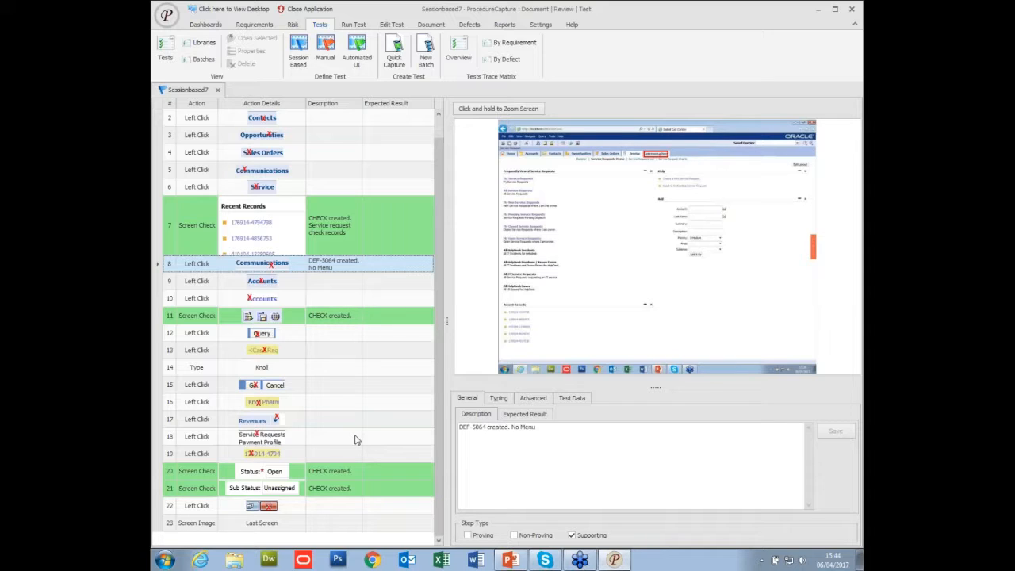
{"action": "left_click", "coordinate": [430, 26]}
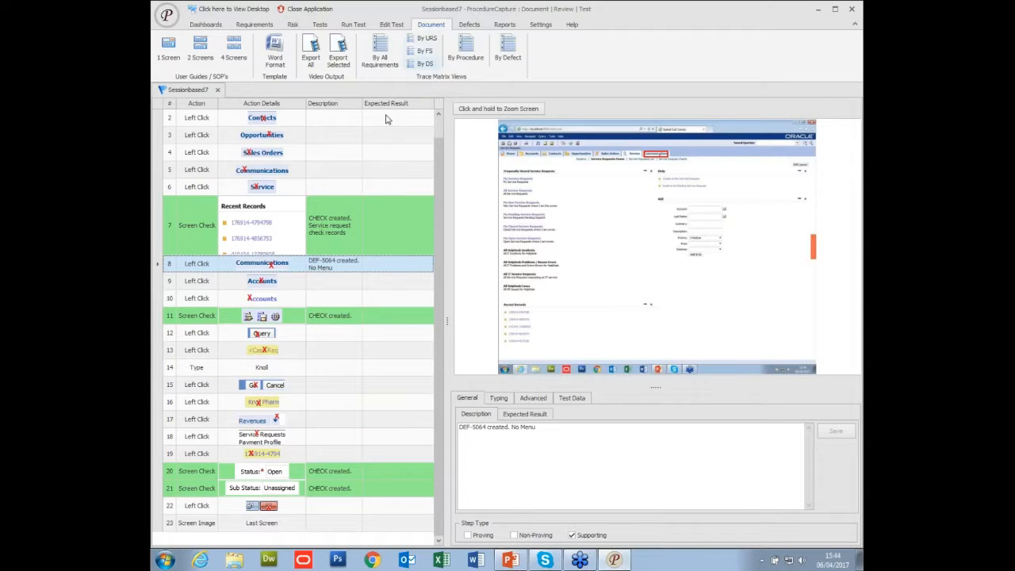
{"action": "left_click", "coordinate": [311, 57]}
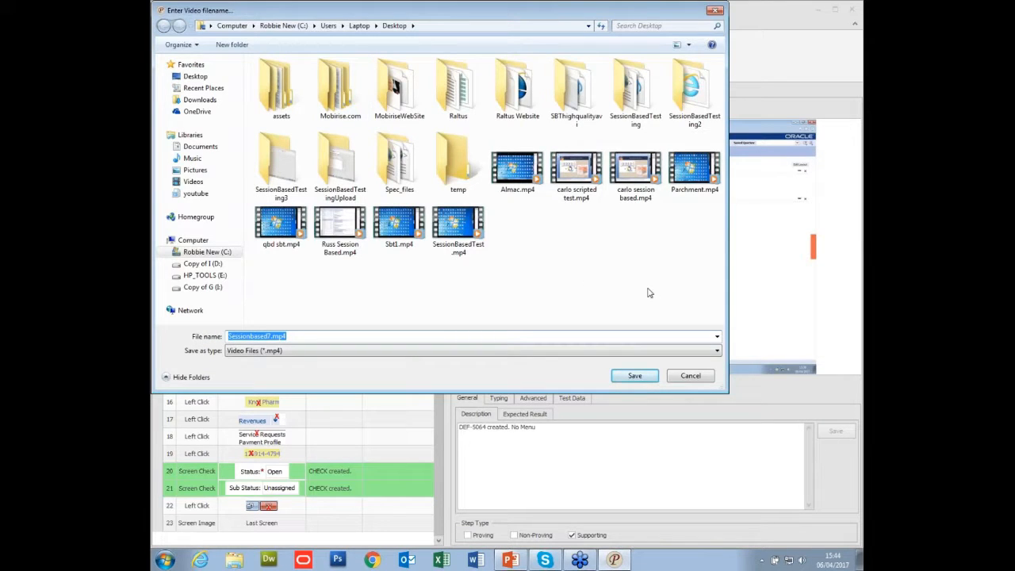
{"action": "left_click", "coordinate": [635, 377]}
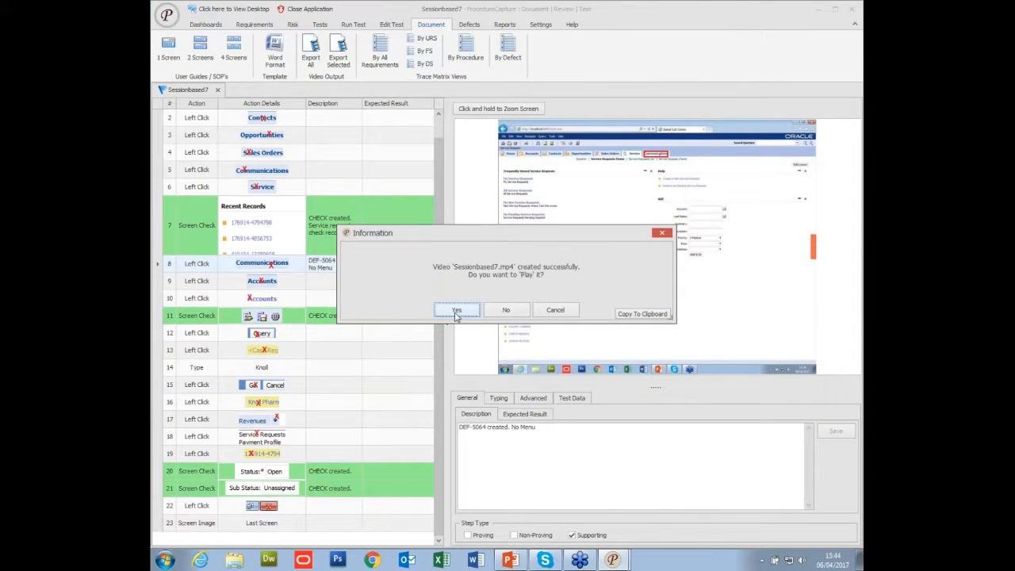
Play the exported Sessionbased7 video, close the player and locate the video file on the desktop.
{"action": "left_click", "coordinate": [458, 311]}
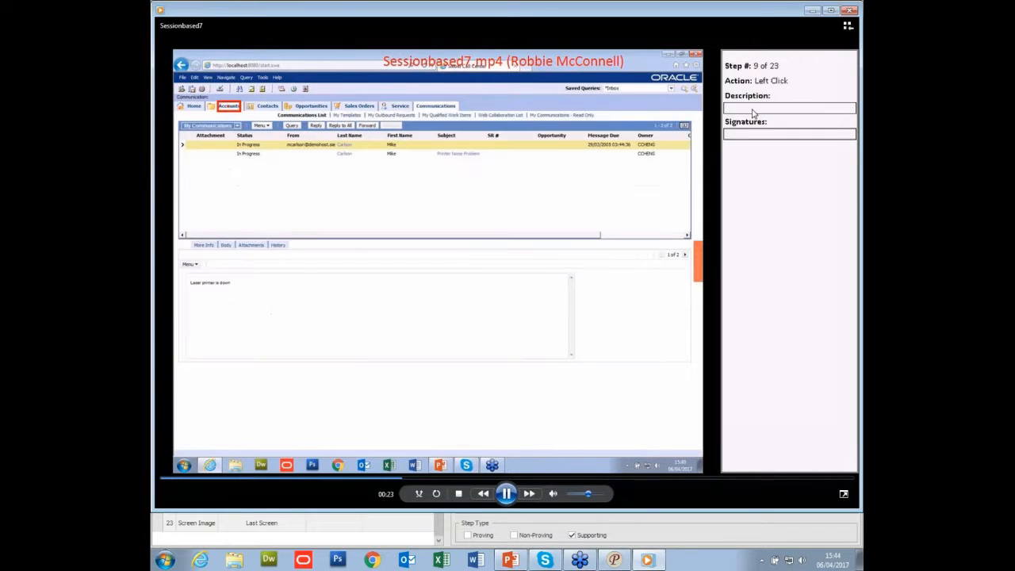
{"action": "left_click", "coordinate": [849, 10]}
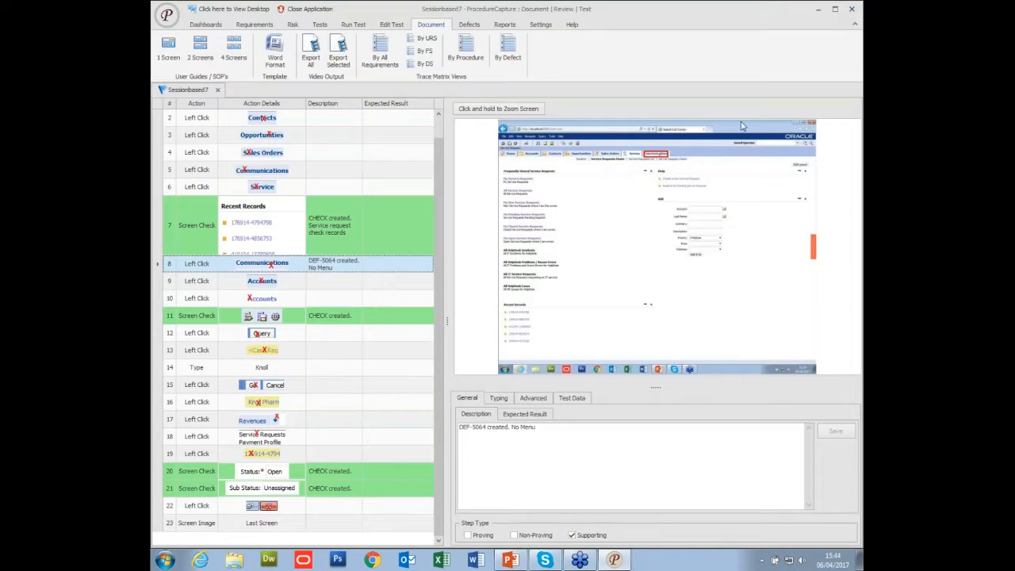
{"action": "left_click", "coordinate": [861, 564]}
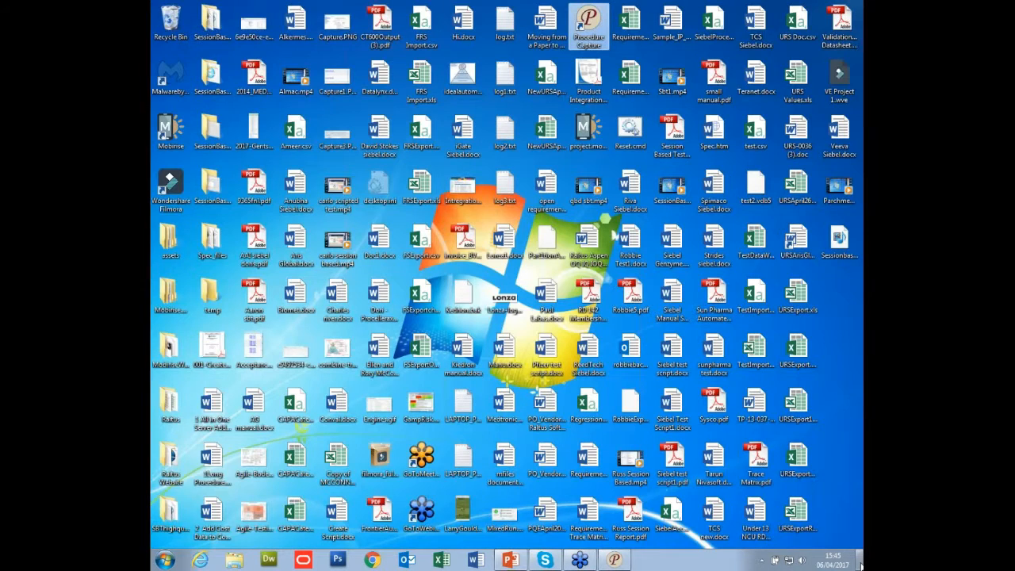
{"action": "left_click", "coordinate": [839, 238]}
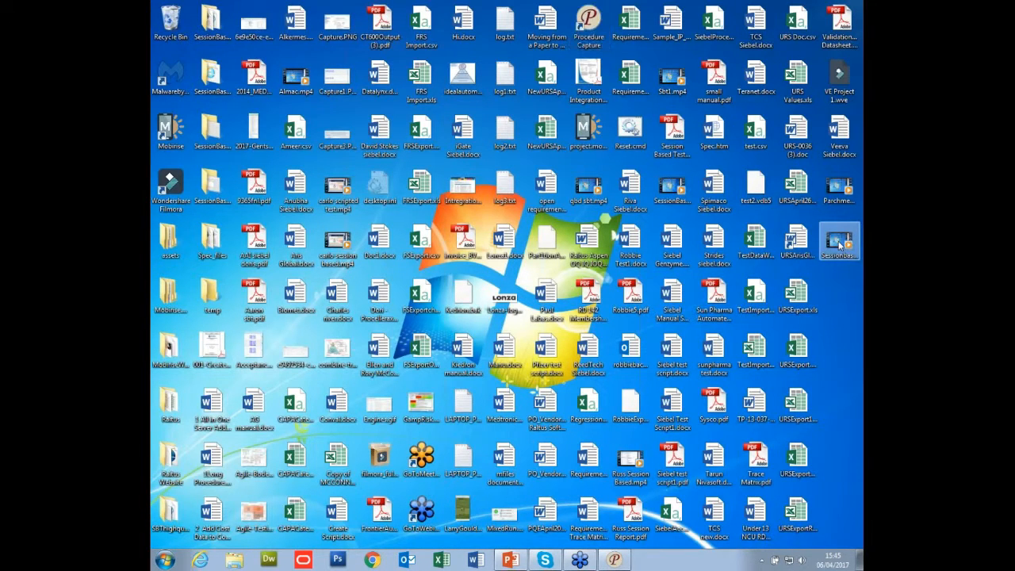
Examine the file properties of Sessionbased7.mp4 on the desktop, including its size and location, and close them.
{"action": "right_click", "coordinate": [839, 239]}
{"action": "left_click", "coordinate": [730, 455]}
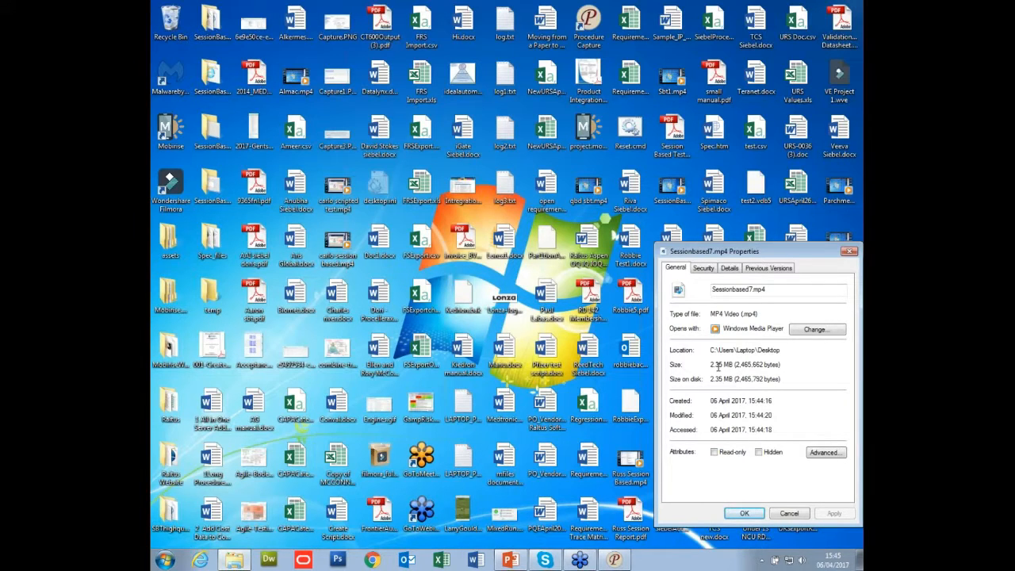
{"action": "left_click", "coordinate": [851, 253]}
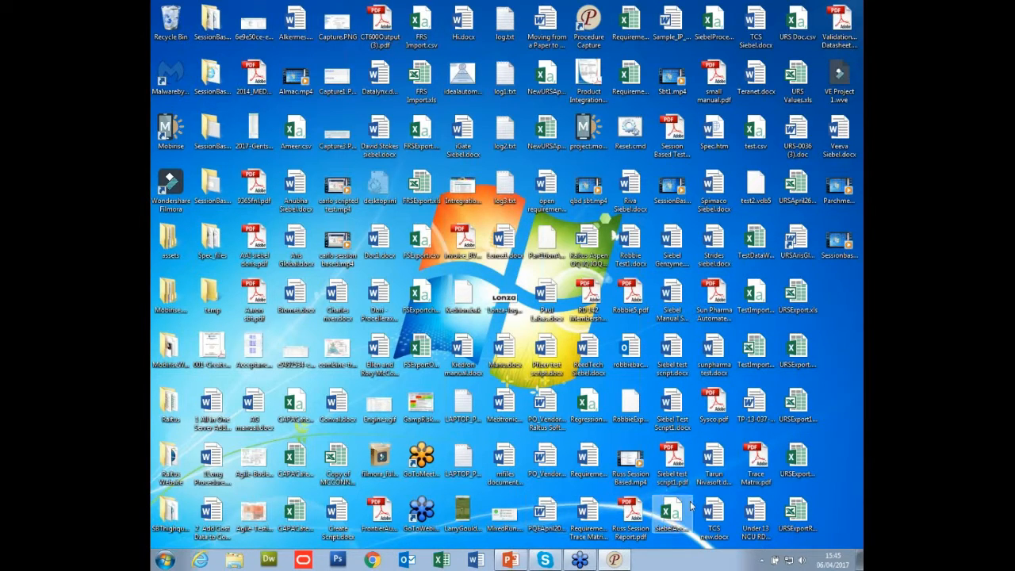
Switch back to ProcedureCapture and start saving step 1 and steps 9 to 23 of Sessionbased7 as a new procedure.
{"action": "left_click", "coordinate": [613, 560]}
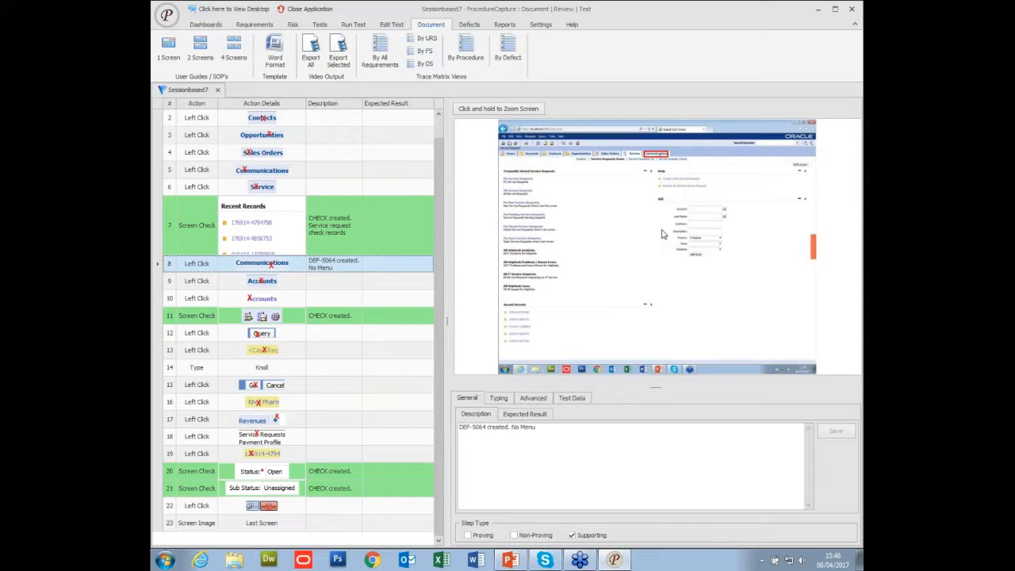
{"action": "scroll", "coordinate": [349, 277], "scroll_direction": "up", "scroll_amount": 1}
{"action": "scroll", "coordinate": [349, 278], "scroll_direction": "up", "scroll_amount": 1}
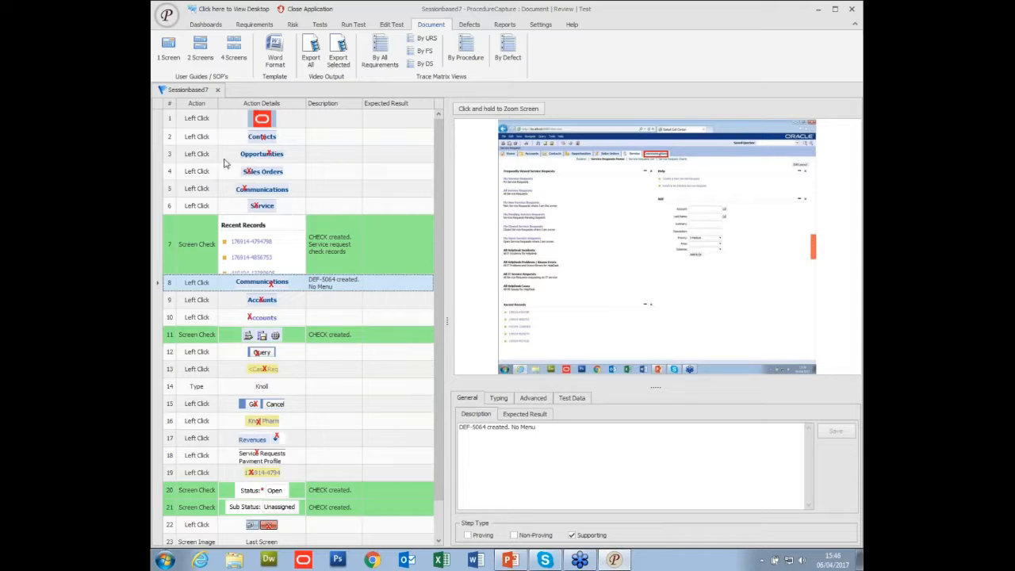
{"action": "left_click", "coordinate": [157, 121]}
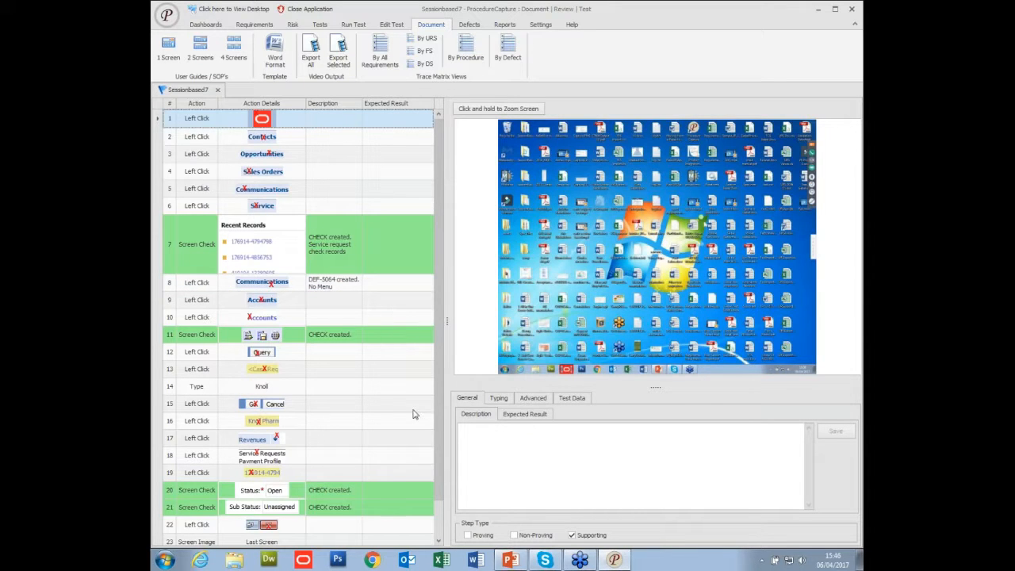
{"action": "left_click", "coordinate": [439, 541]}
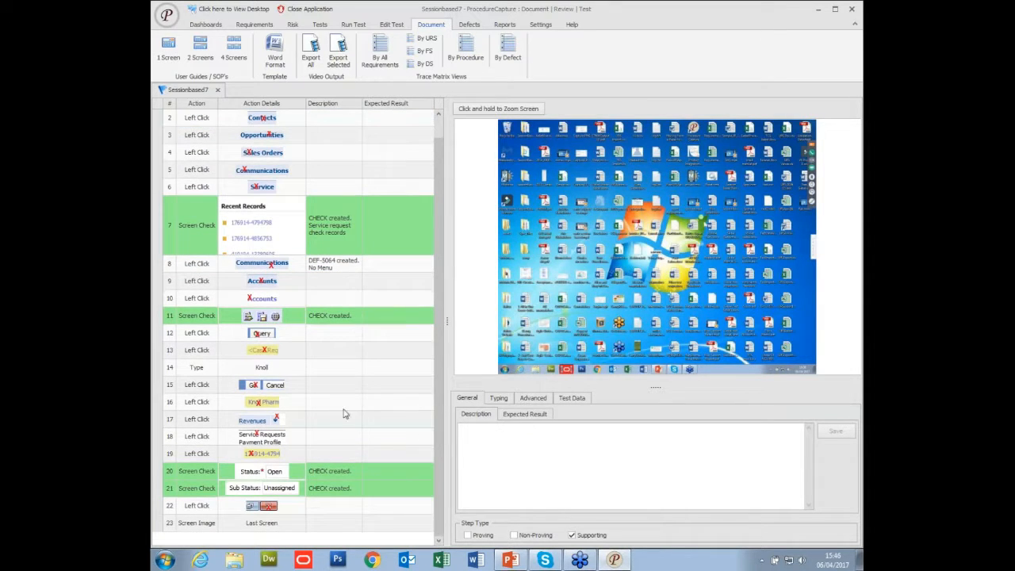
{"action": "left_click", "coordinate": [156, 283]}
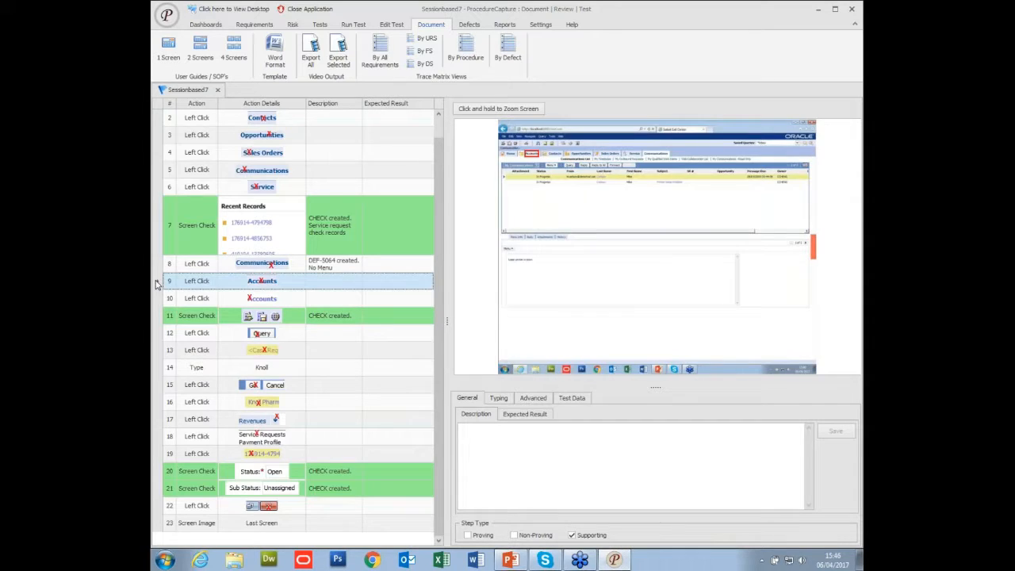
{"action": "left_click_drag", "start_coordinate": [154, 401], "coordinate": [157, 521]}
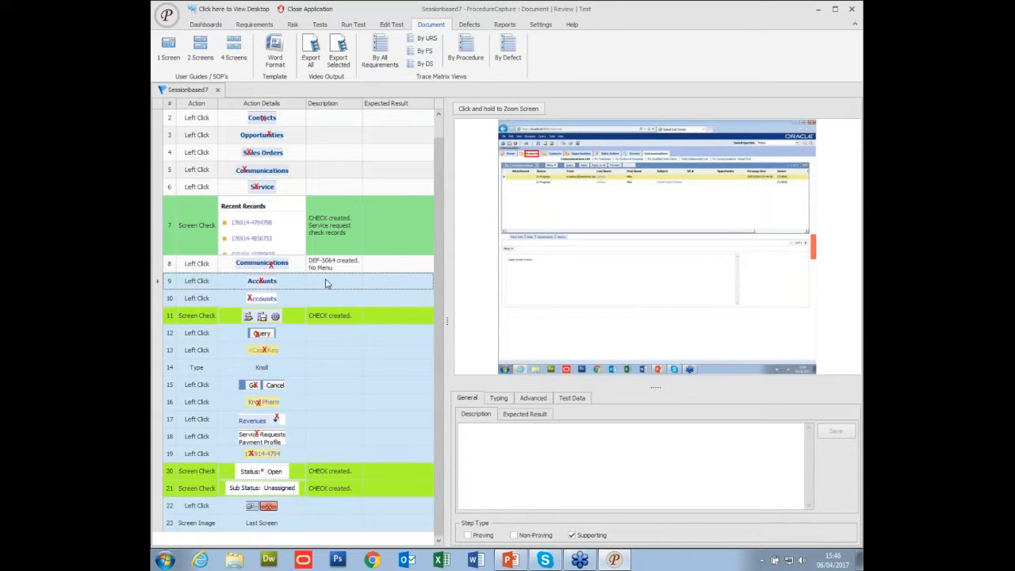
{"action": "left_click", "coordinate": [393, 25]}
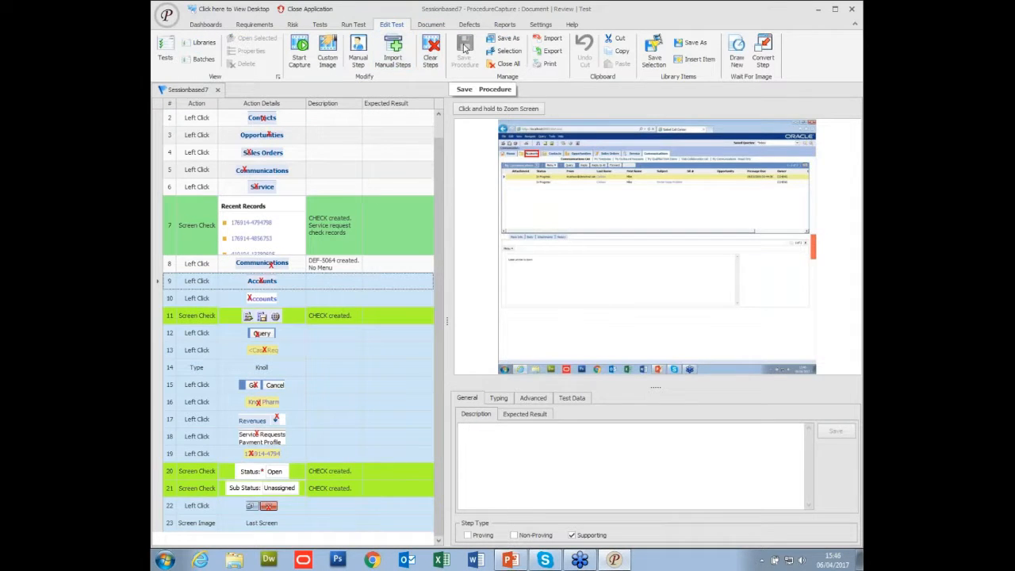
{"action": "left_click", "coordinate": [517, 54]}
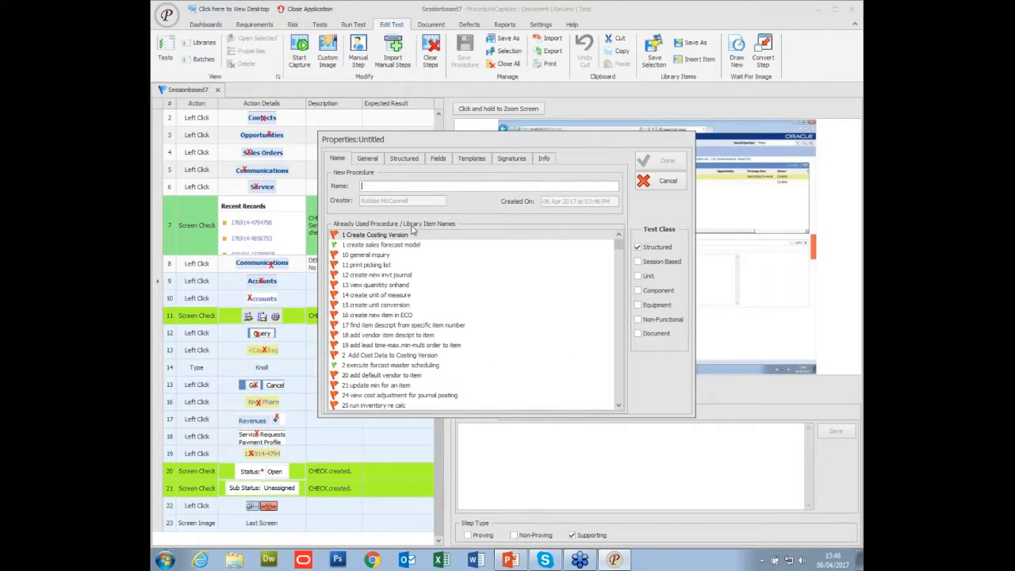
Name the new procedure SBTScriptedautomation.
{"action": "type", "text": "S"}
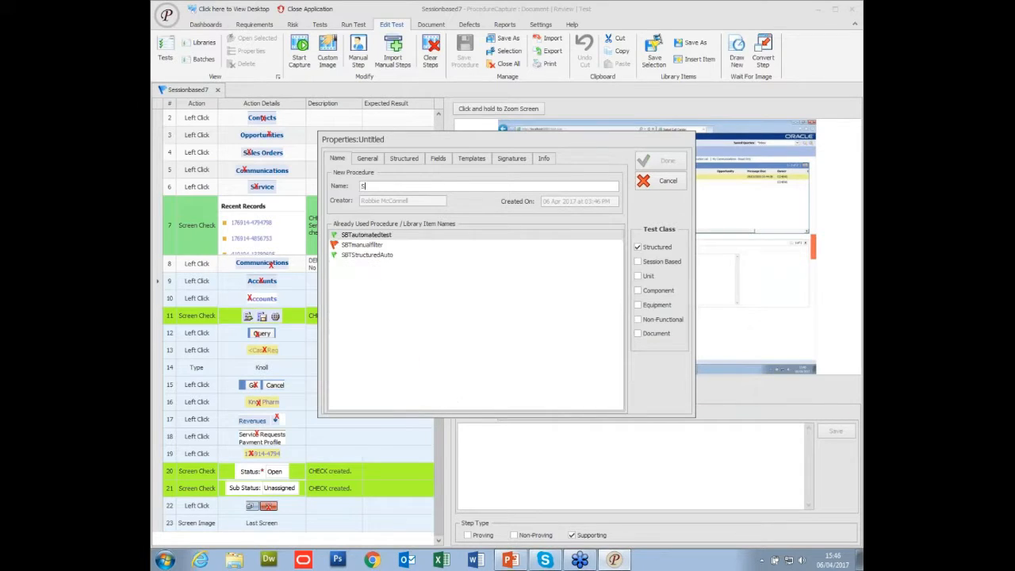
{"action": "type", "text": "BTS"}
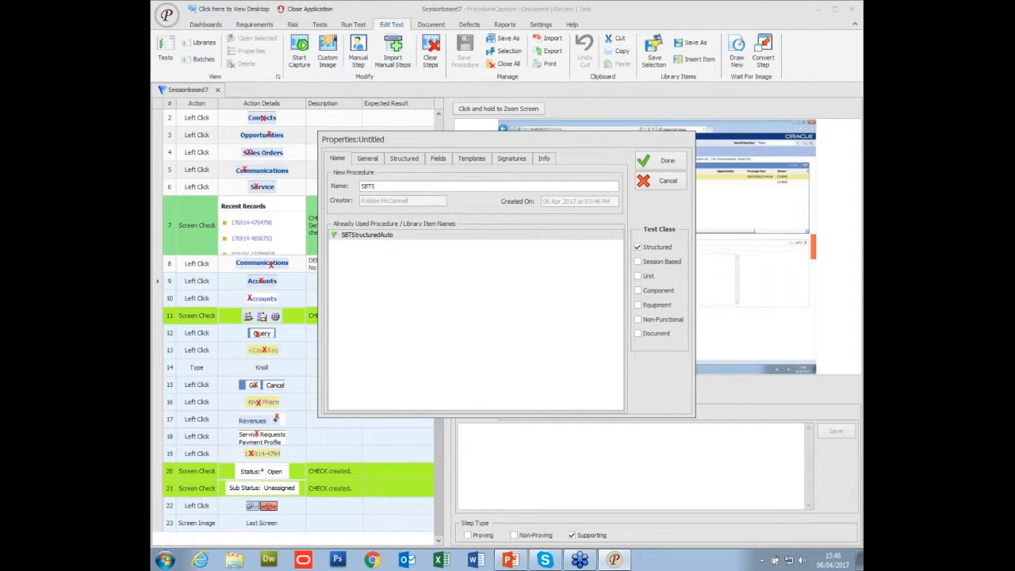
{"action": "type", "text": "cripte"}
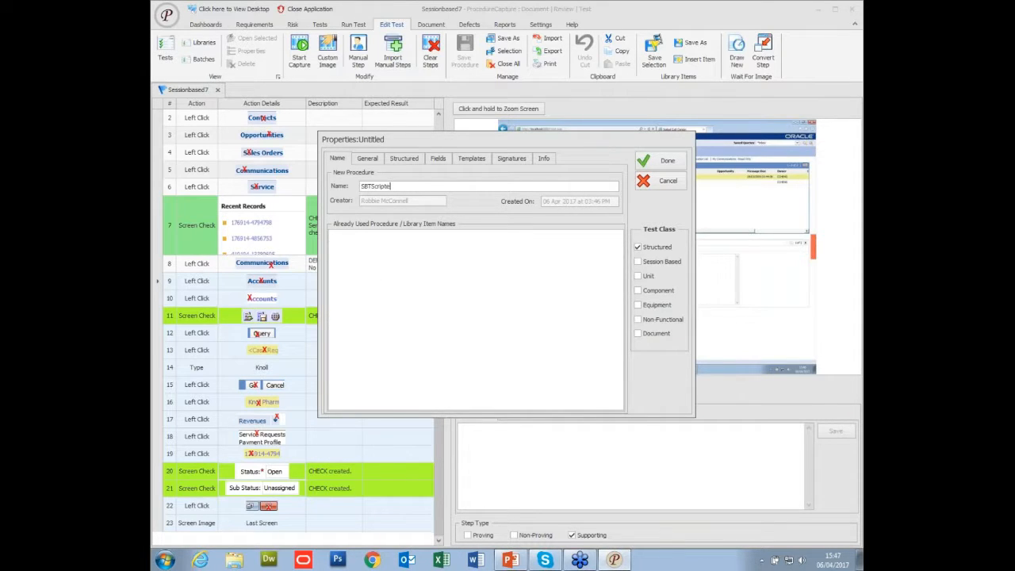
{"action": "type", "text": "dautomation"}
Look up the last used unique test reference and set the new procedure's reference to 54387725.
{"action": "left_click", "coordinate": [369, 159]}
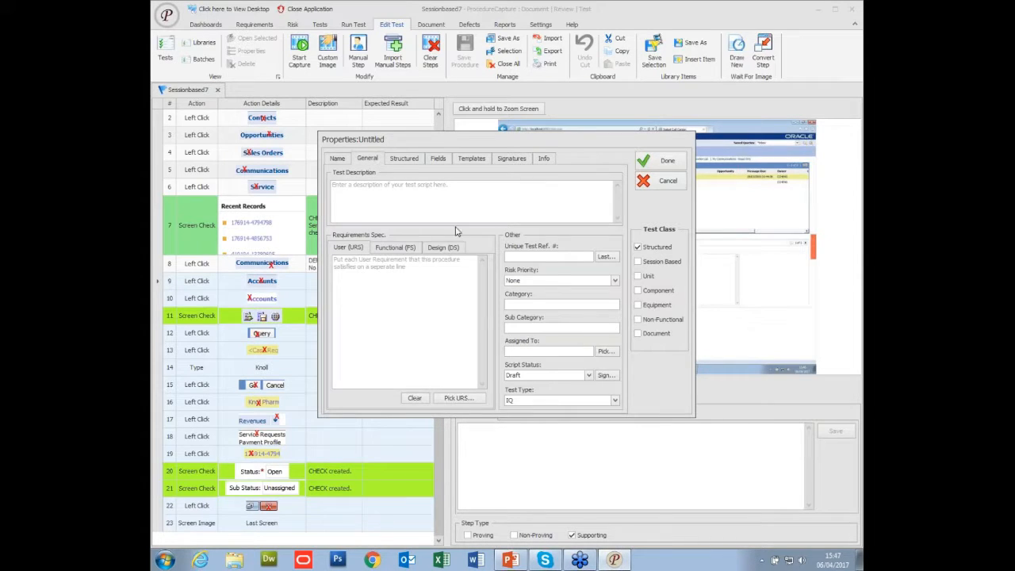
{"action": "left_click", "coordinate": [605, 258]}
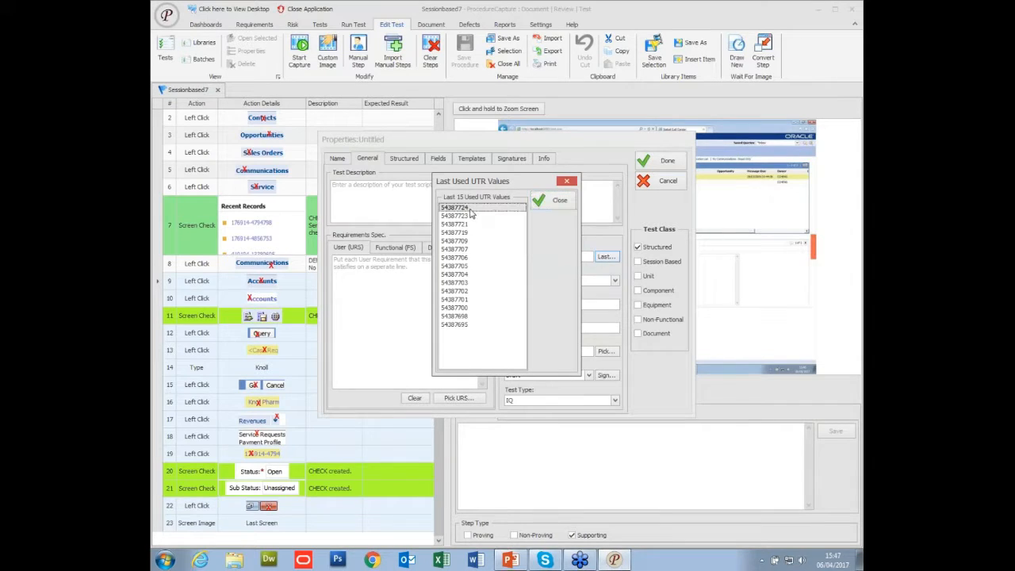
{"action": "left_click", "coordinate": [557, 202]}
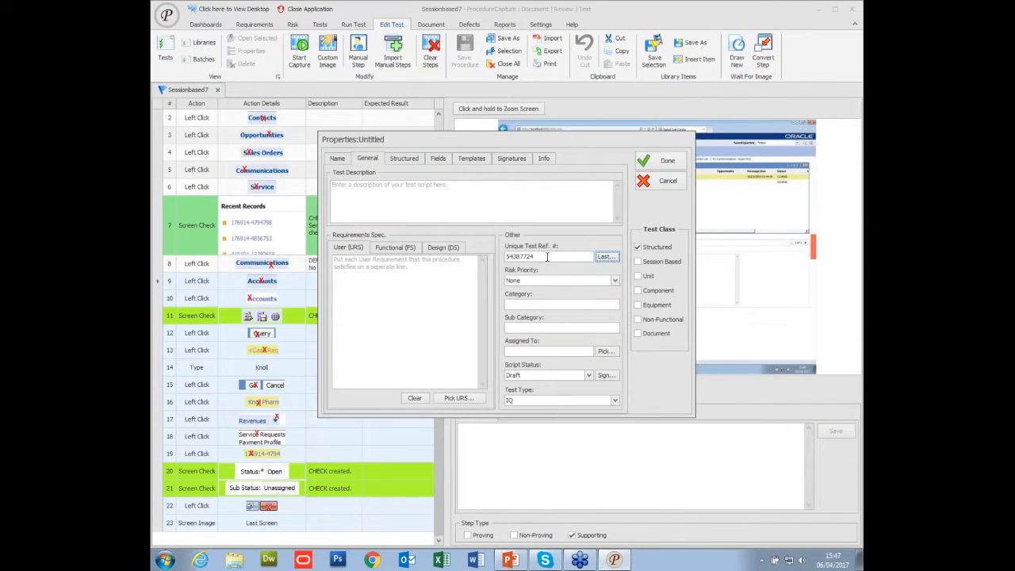
{"action": "type", "text": "5"}
Link functional requirement FRS-004 to the procedure and set its risk priority to Medium.
{"action": "left_click", "coordinate": [392, 248]}
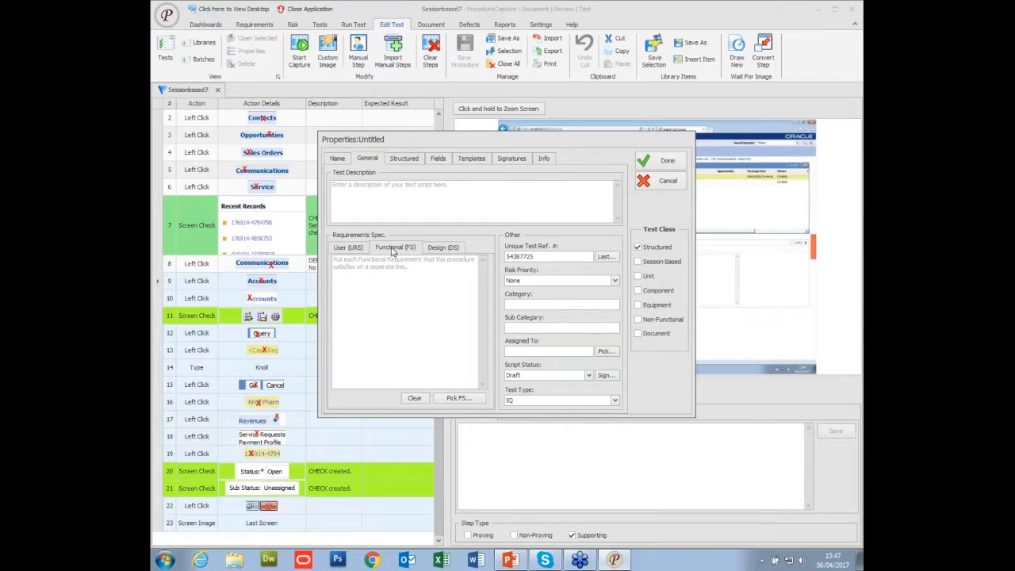
{"action": "left_click", "coordinate": [451, 401]}
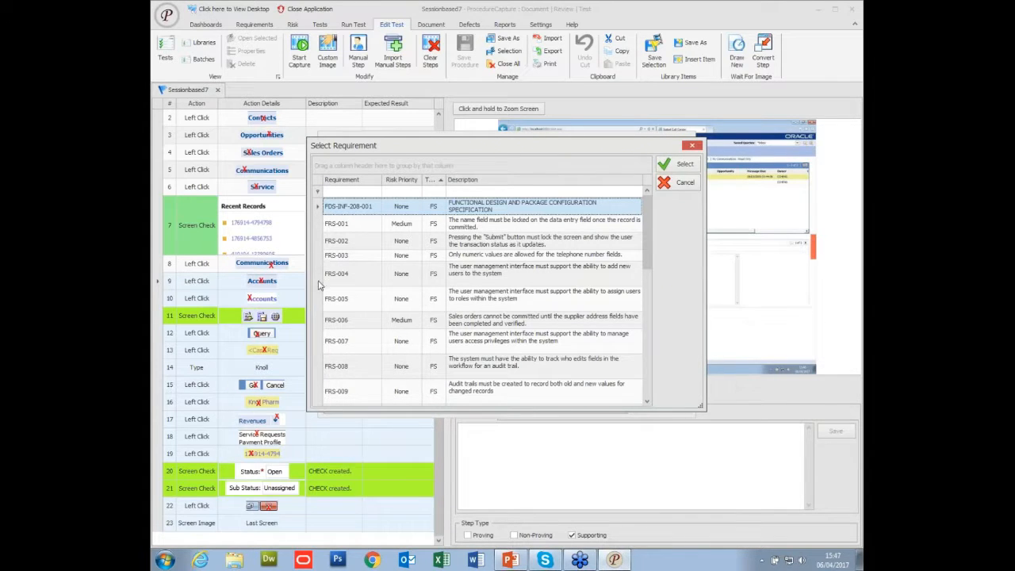
{"action": "left_click", "coordinate": [319, 280]}
{"action": "left_click", "coordinate": [680, 165]}
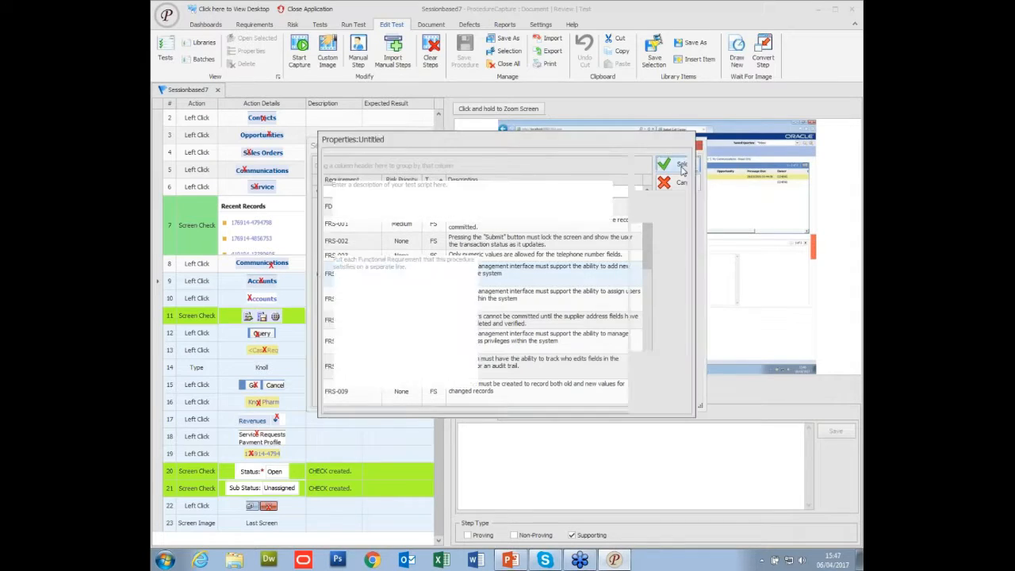
{"action": "left_click", "coordinate": [515, 310]}
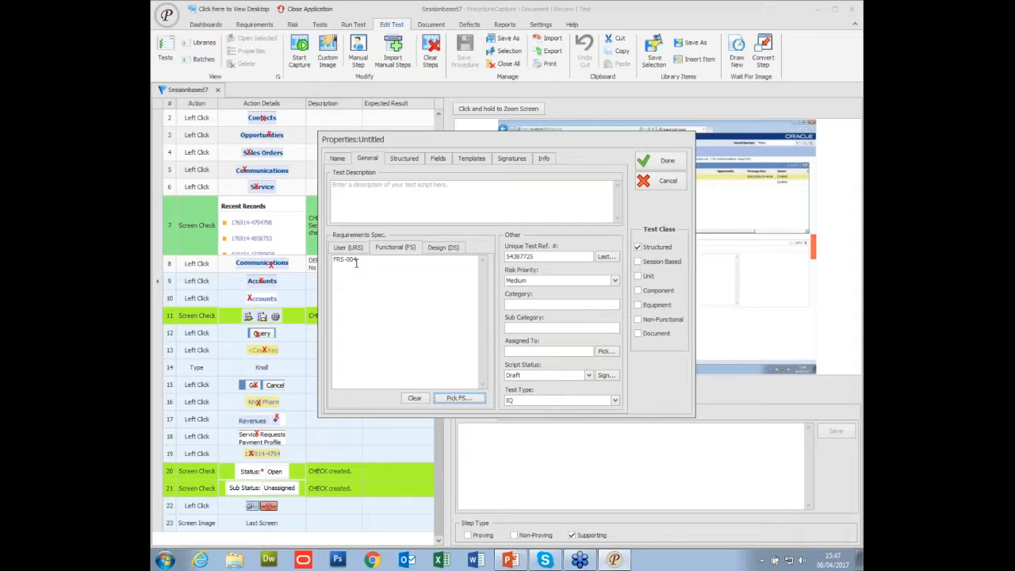
Set the procedure's structured properties to a Positive test scope and an Automated replay type.
{"action": "left_click", "coordinate": [403, 161]}
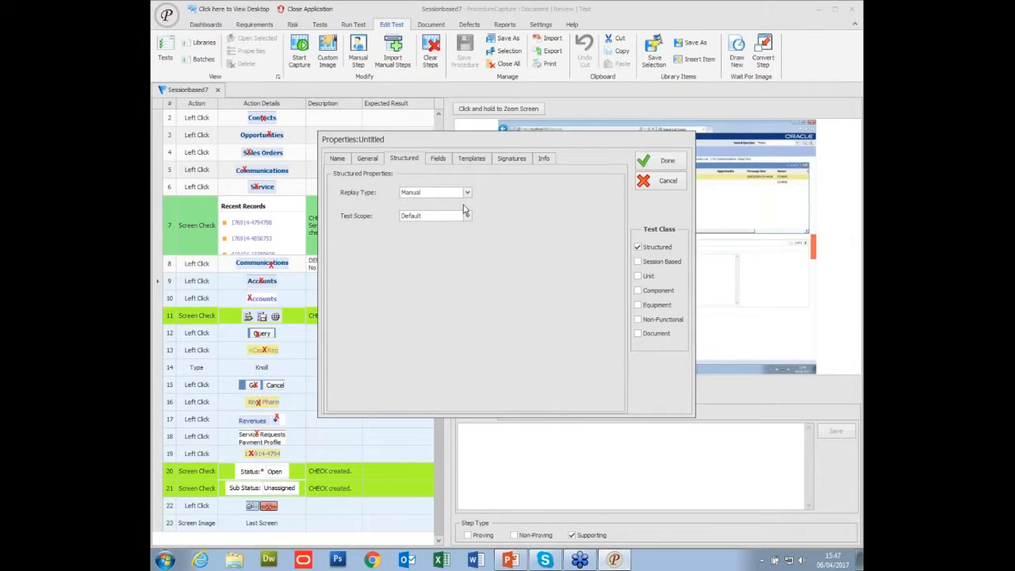
{"action": "left_click", "coordinate": [467, 216]}
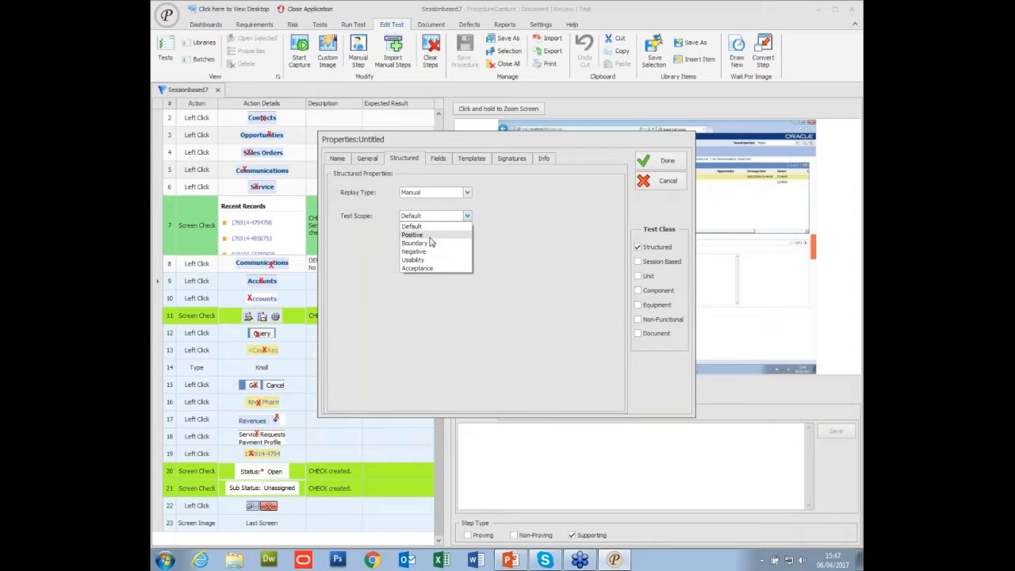
{"action": "left_click", "coordinate": [424, 235]}
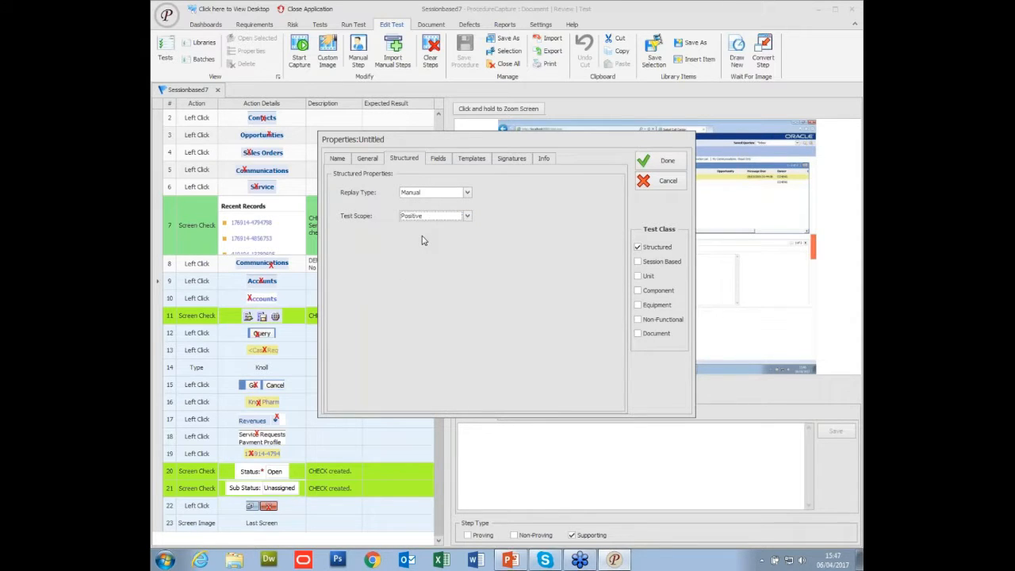
{"action": "left_click", "coordinate": [467, 193]}
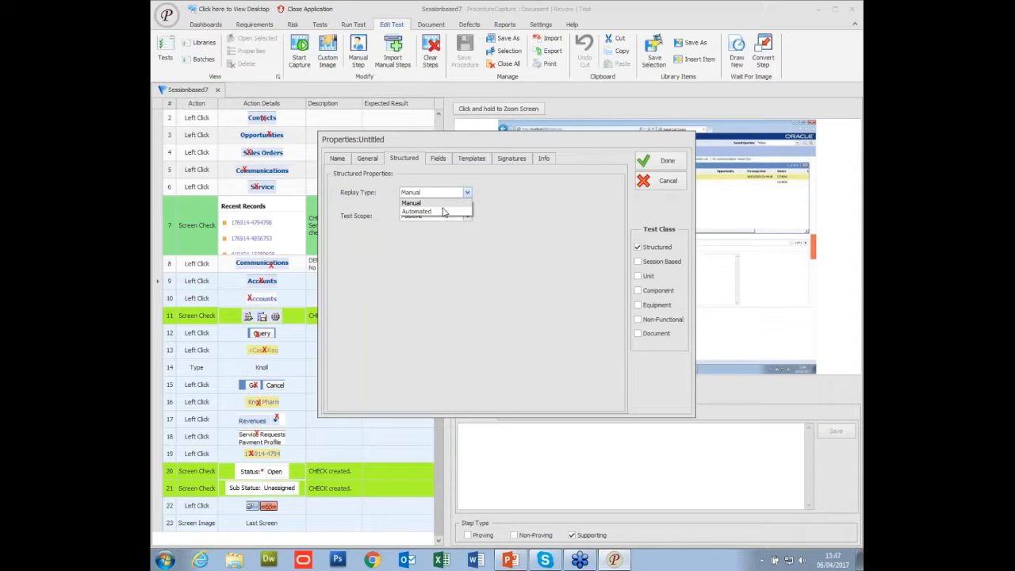
{"action": "left_click", "coordinate": [442, 211]}
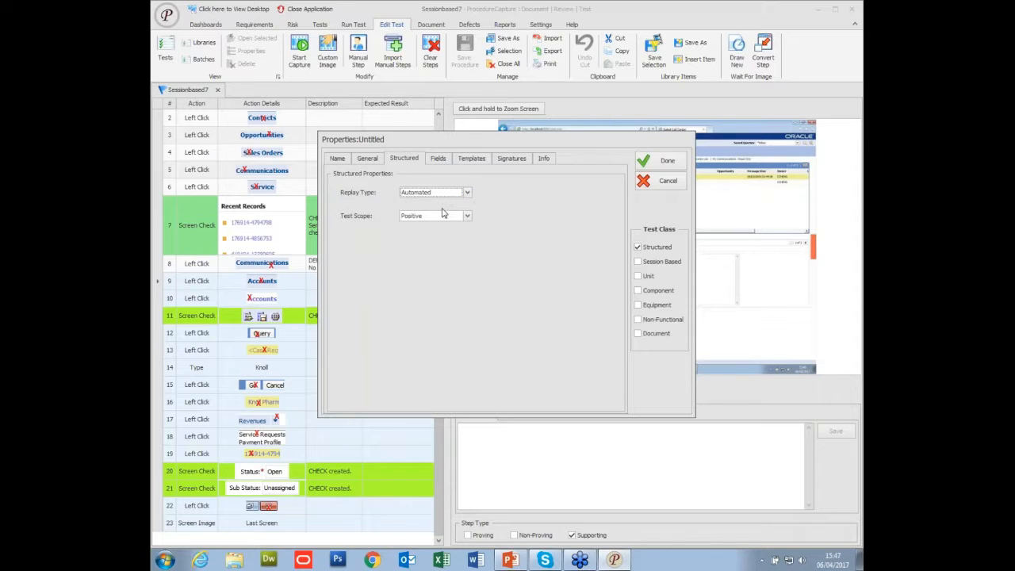
Recheck the new procedure's fields, structured, general and name properties and save the selection as SBTScriptedautomation.
{"action": "left_click", "coordinate": [437, 159]}
{"action": "left_click", "coordinate": [411, 159]}
{"action": "left_click", "coordinate": [364, 159]}
{"action": "left_click", "coordinate": [337, 159]}
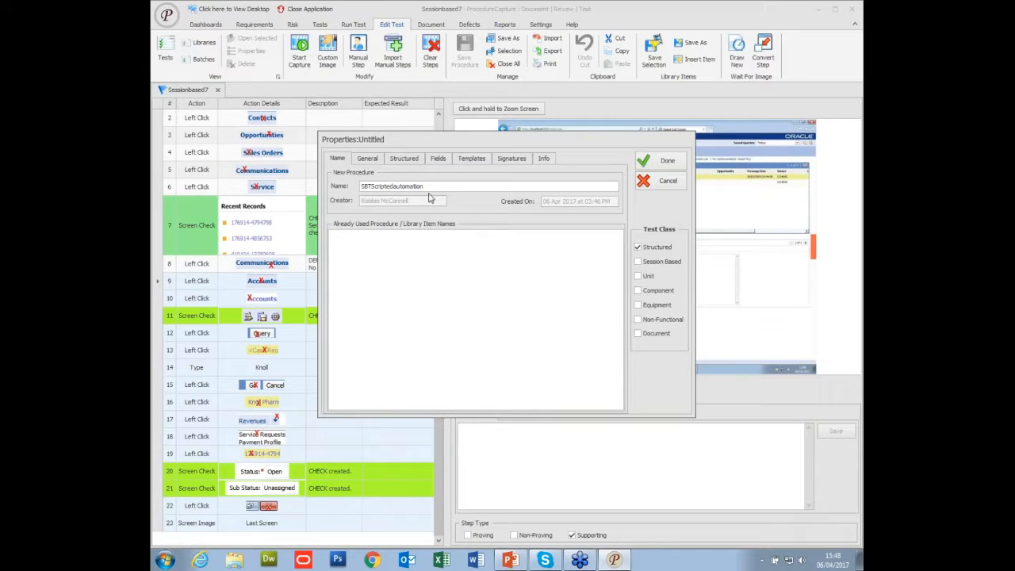
{"action": "left_click", "coordinate": [661, 163]}
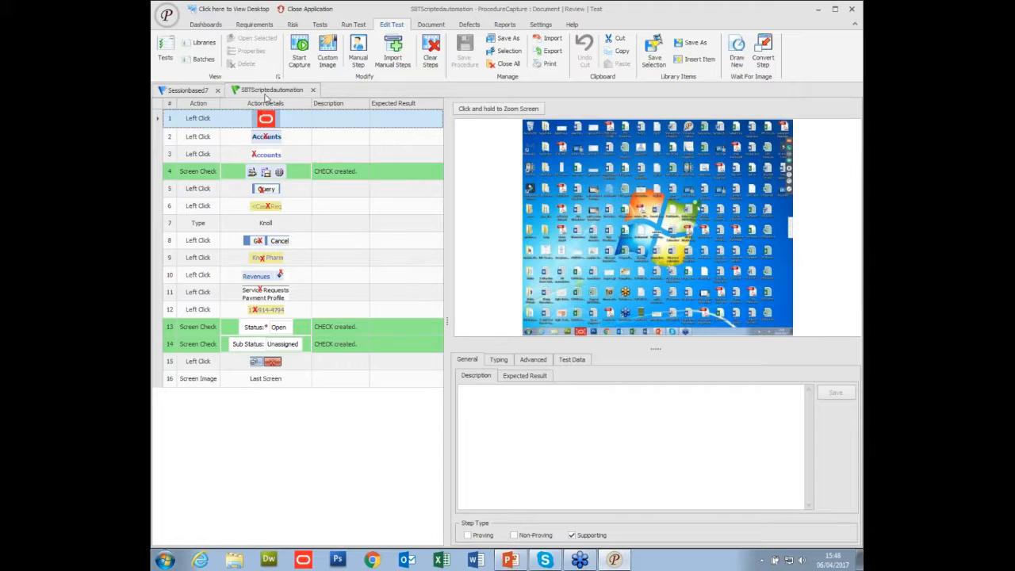
Examine the captured steps of SBTScriptedautomation one by one with their screen images, through to step 15.
{"action": "left_click", "coordinate": [201, 139]}
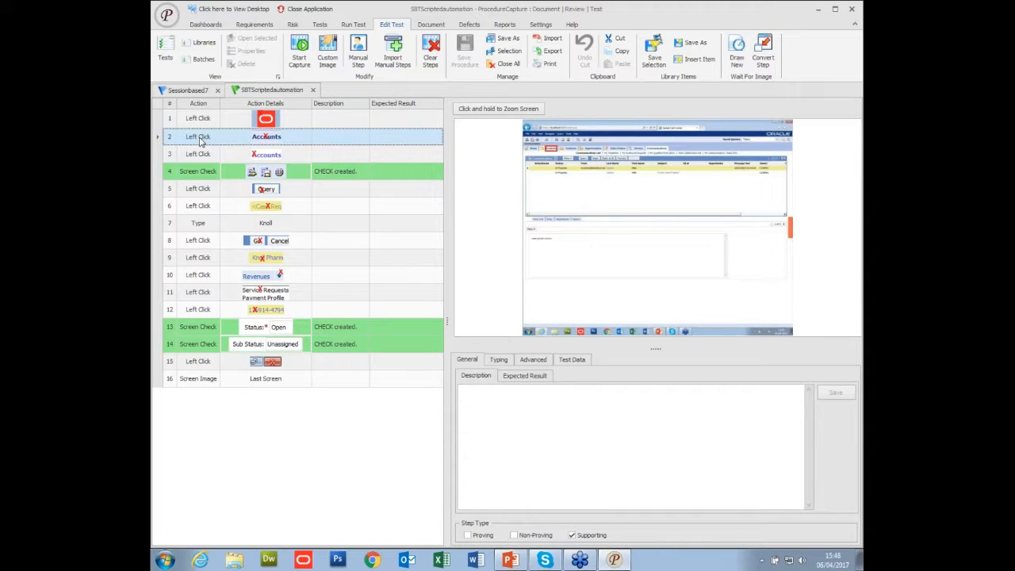
{"action": "key", "text": "Up"}
{"action": "key", "text": "Down"}
{"action": "key", "text": "Down"}
{"action": "key", "text": "Down"}
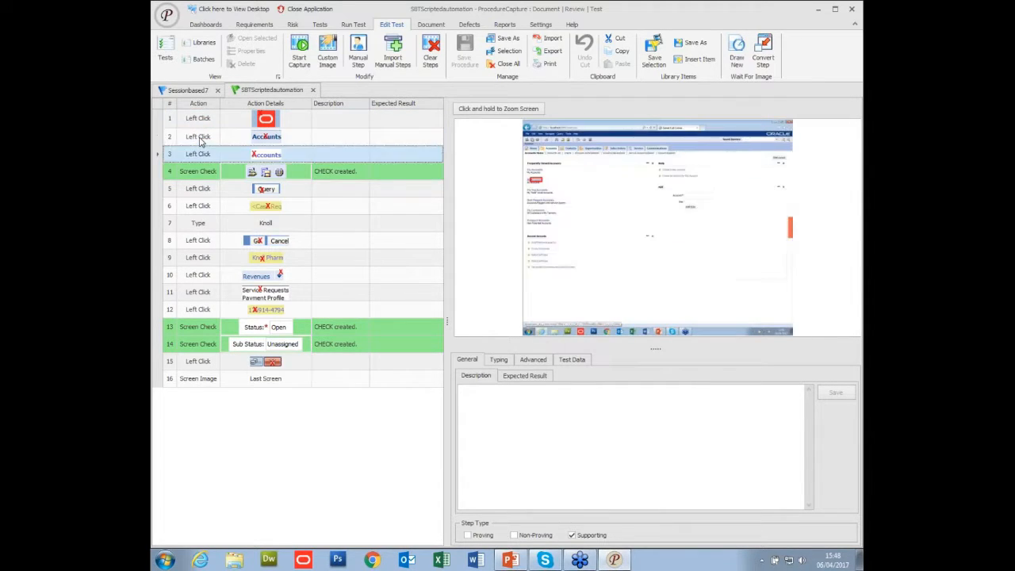
{"action": "key", "text": "Down"}
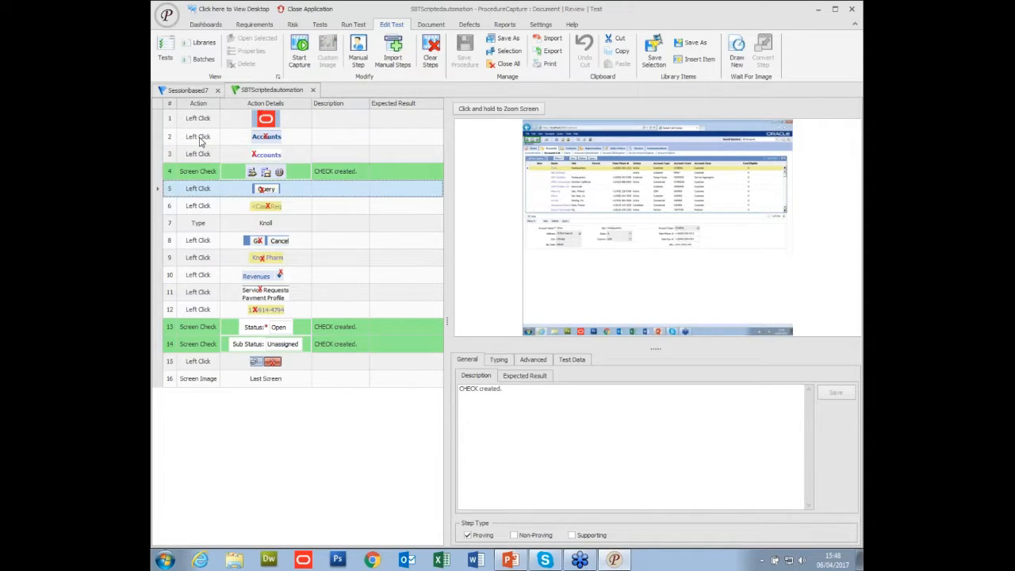
{"action": "key", "text": "Down"}
{"action": "key", "text": "Down"}
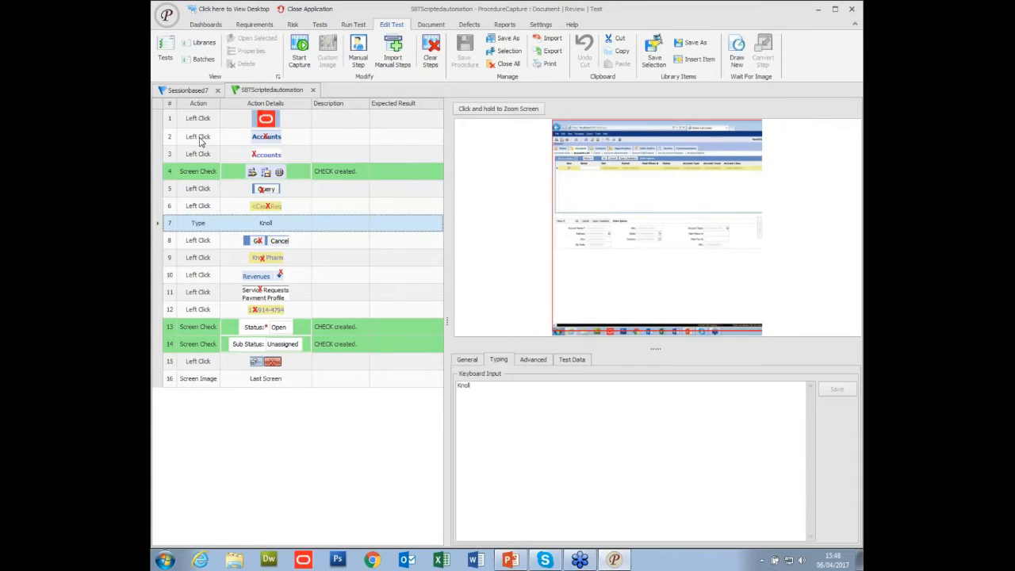
{"action": "key", "text": "Down"}
{"action": "key", "text": "Down"}
{"action": "key", "text": "Down"}
{"action": "key", "text": "Down"}
{"action": "key", "text": "Down"}
{"action": "key", "text": "Down"}
{"action": "key", "text": "Down"}
{"action": "key", "text": "Down"}
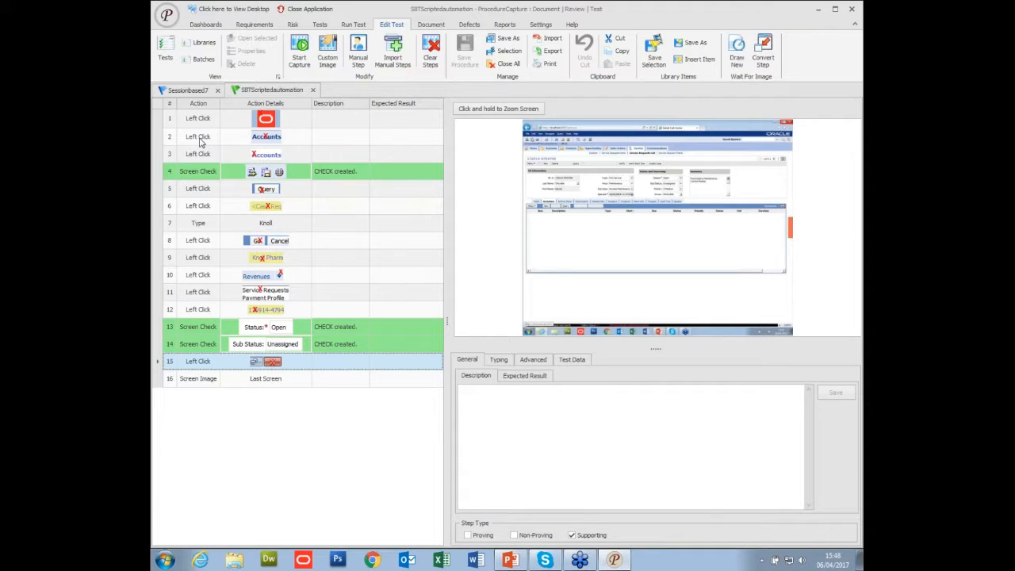
Run a preview replay of the SBTScriptedautomation test.
{"action": "left_click", "coordinate": [319, 25]}
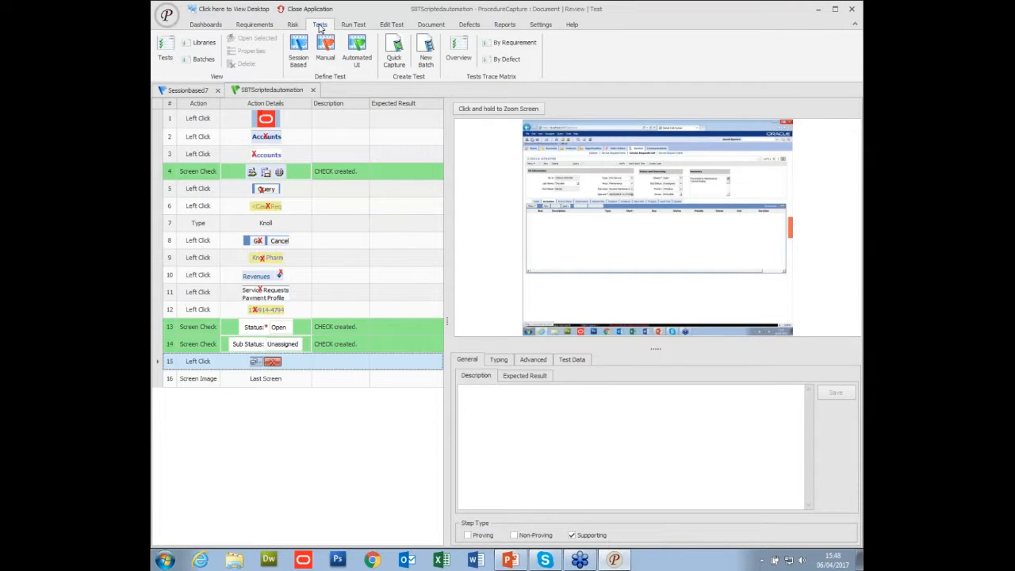
{"action": "left_click", "coordinate": [354, 26]}
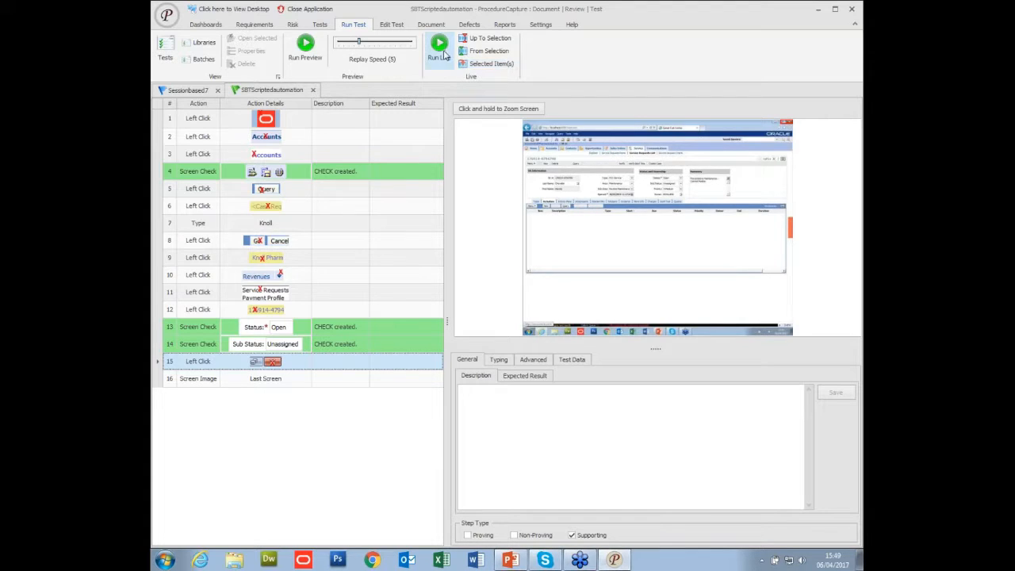
{"action": "left_click", "coordinate": [311, 51]}
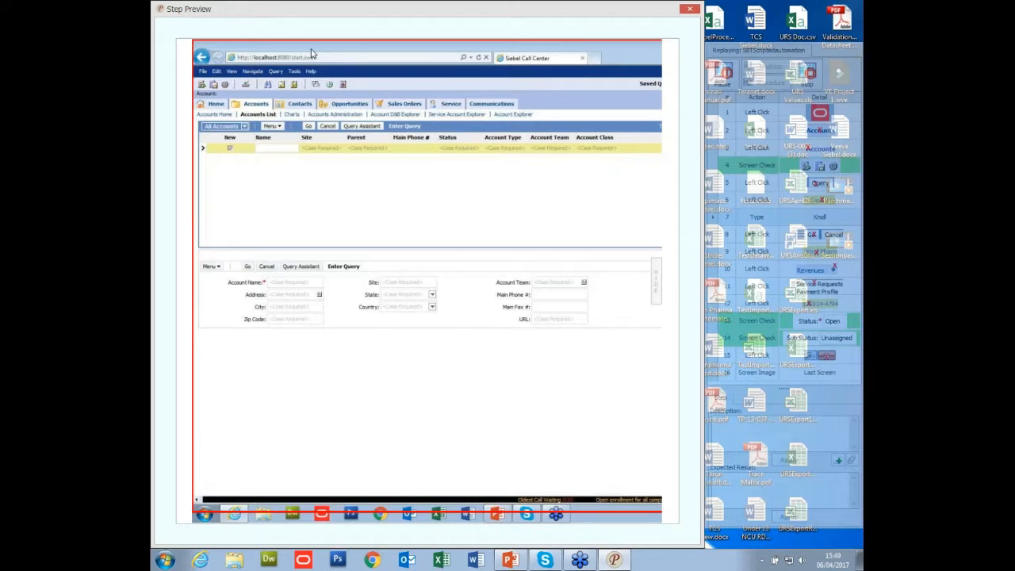
Stop the preview replay and close the SBTScriptedautomation and Sessionbased7 tests.
{"action": "left_click", "coordinate": [809, 78]}
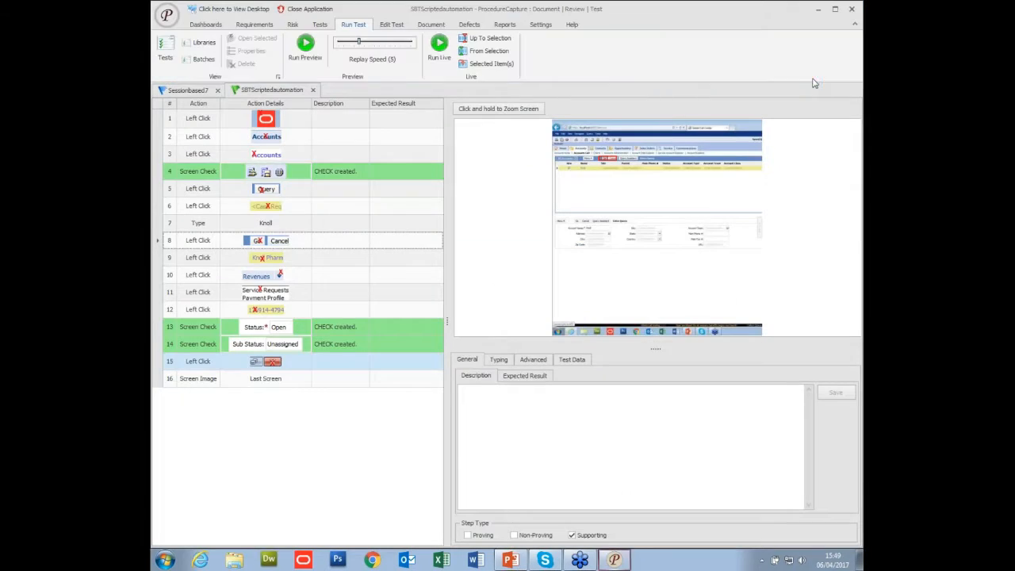
{"action": "left_click", "coordinate": [314, 90]}
{"action": "left_click", "coordinate": [217, 90]}
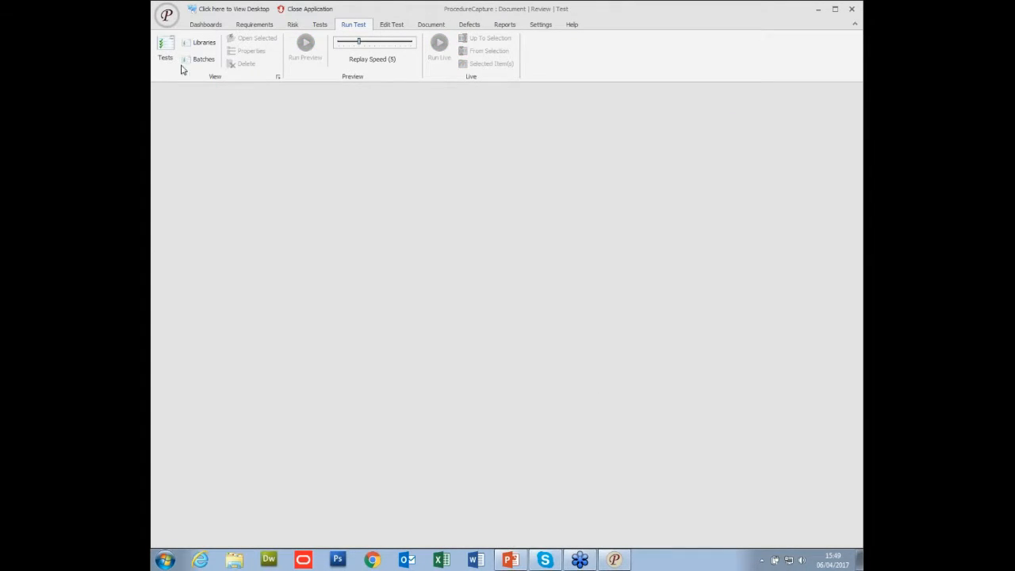
Open the properties of SBTScriptedautomation from the list of tests and choose Approved as its script status.
{"action": "left_click", "coordinate": [166, 61]}
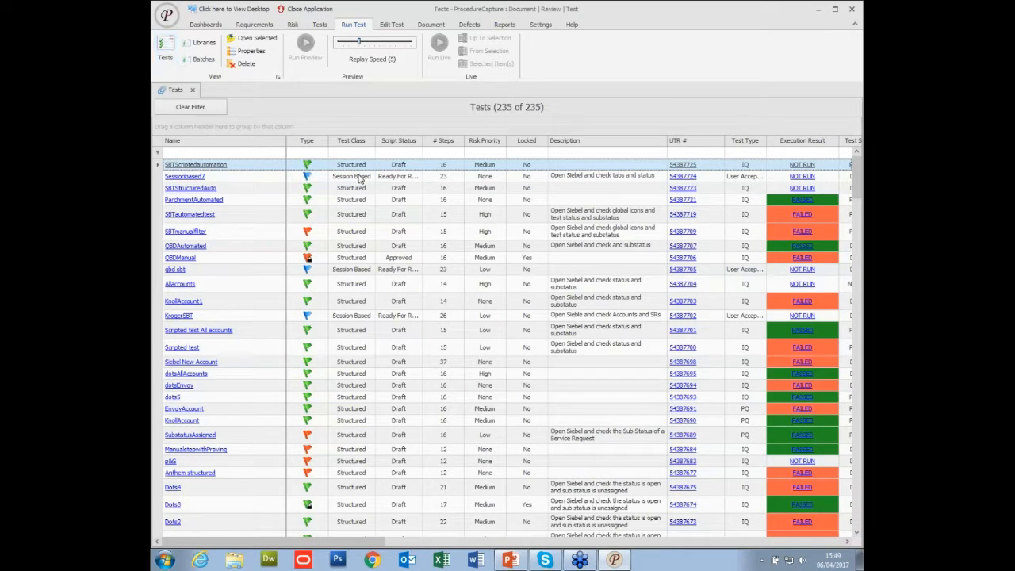
{"action": "left_click", "coordinate": [682, 166]}
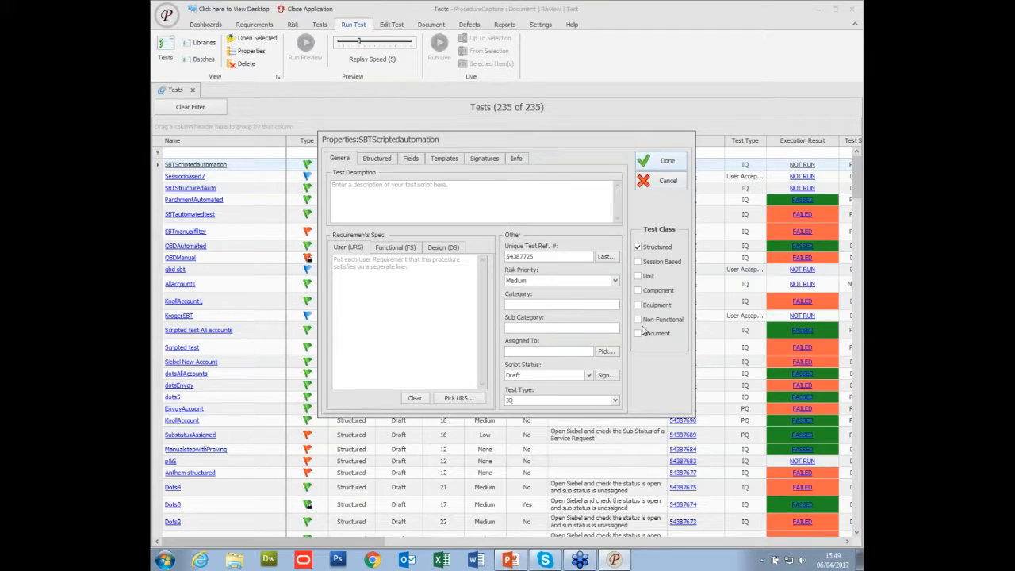
{"action": "left_click", "coordinate": [588, 375]}
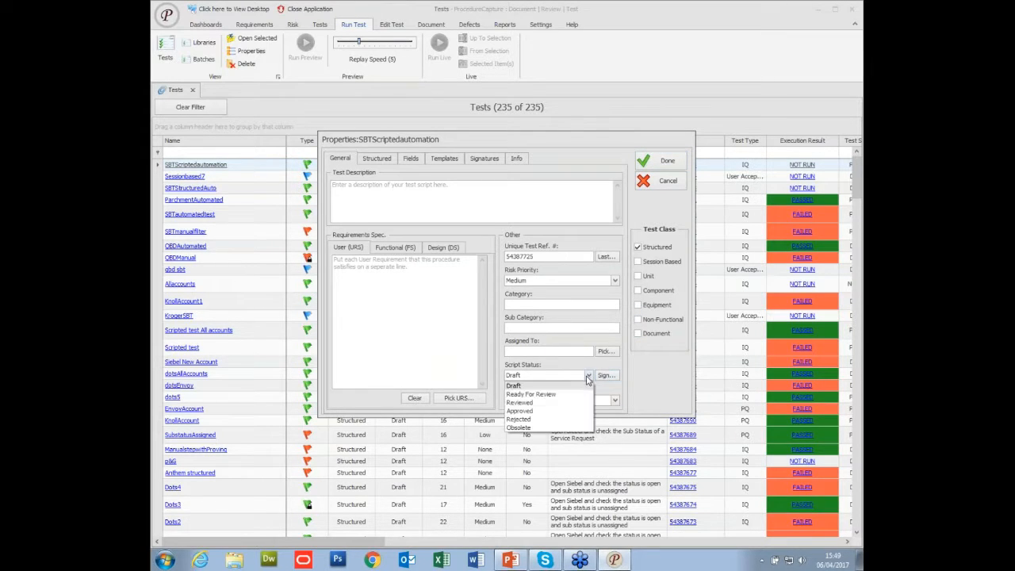
{"action": "left_click", "coordinate": [549, 412]}
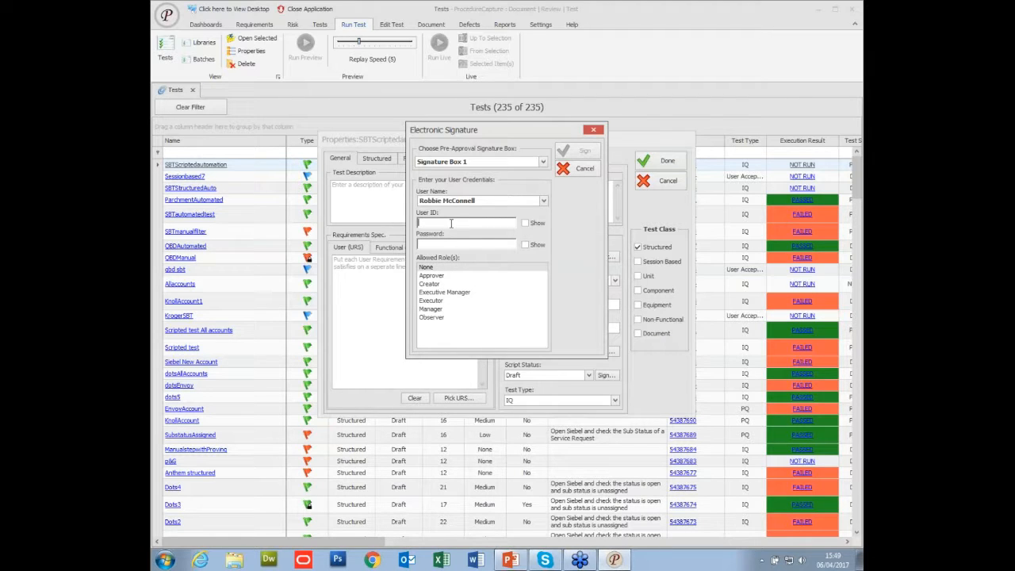
Sign the pre-approval in Signature Box 1 as Approver with the approver's name, user ID and password, and save the test properties.
{"action": "left_click", "coordinate": [544, 201]}
{"action": "left_click", "coordinate": [468, 219]}
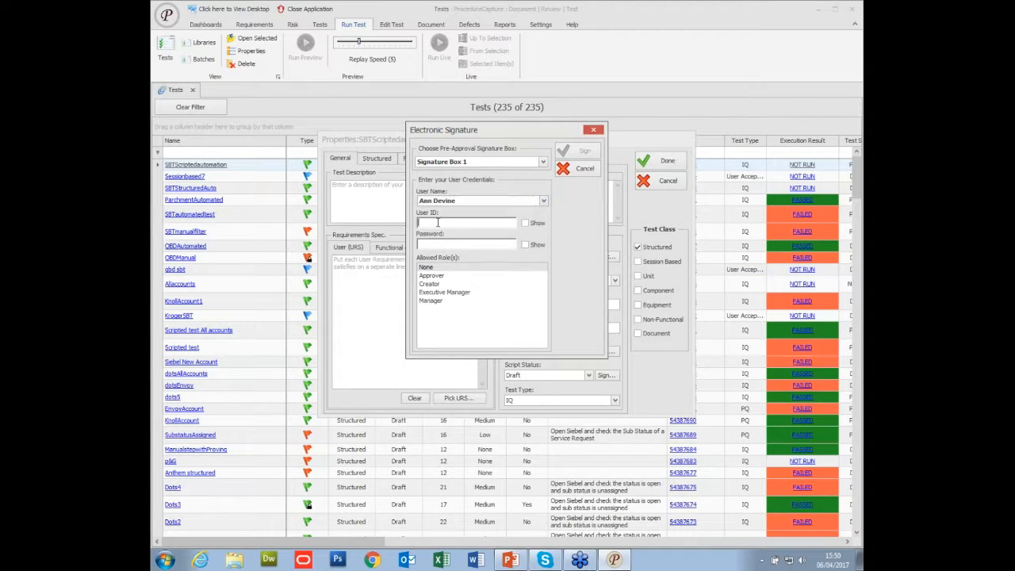
{"action": "type", "text": "*"}
{"action": "type", "text": "**"}
{"action": "left_click", "coordinate": [441, 276]}
{"action": "left_click", "coordinate": [573, 152]}
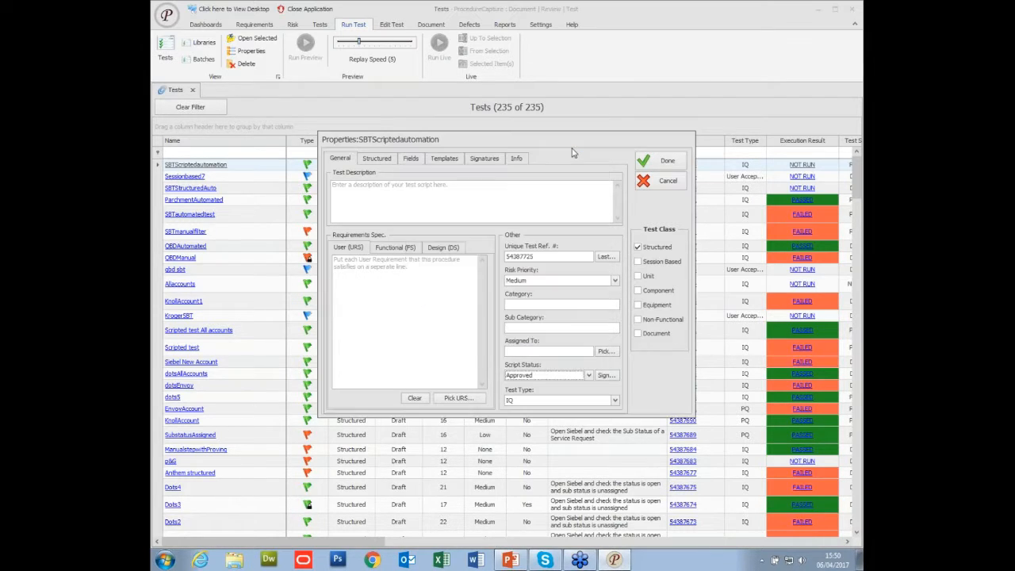
{"action": "left_click", "coordinate": [644, 161]}
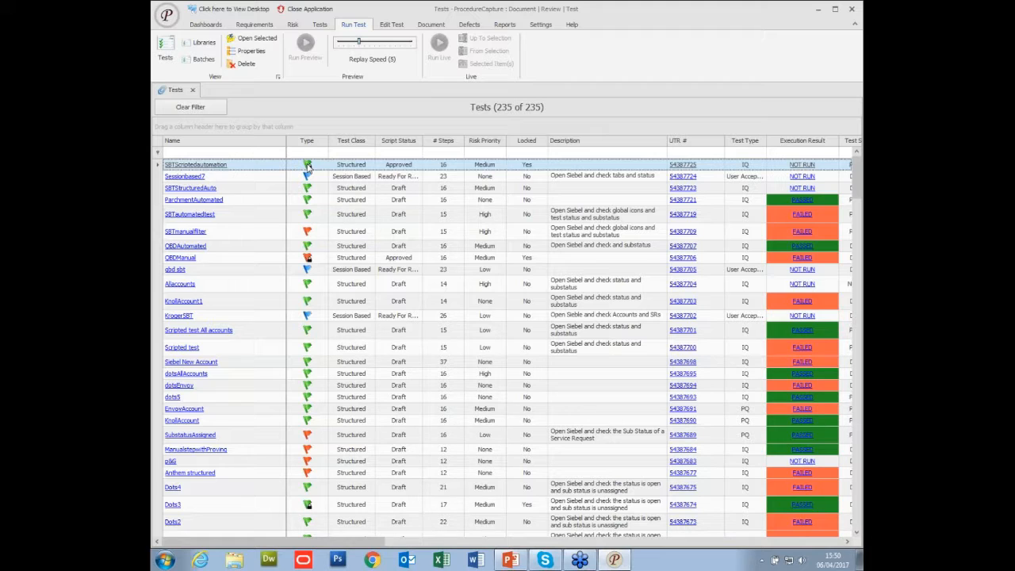
Open the approved SBTScriptedautomation test and run it live.
{"action": "double_click", "coordinate": [215, 169]}
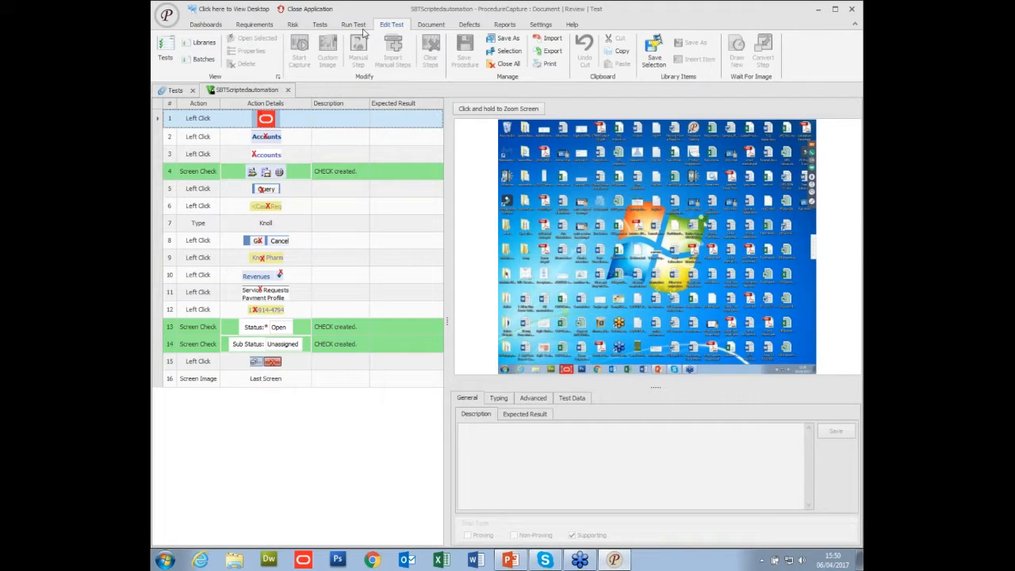
{"action": "left_click", "coordinate": [355, 25]}
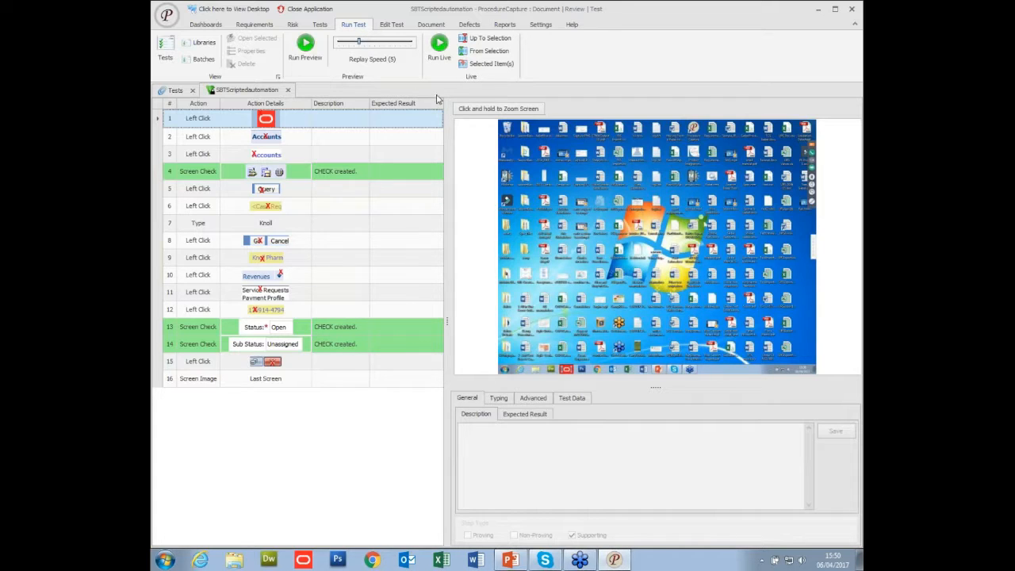
{"action": "left_click", "coordinate": [439, 49]}
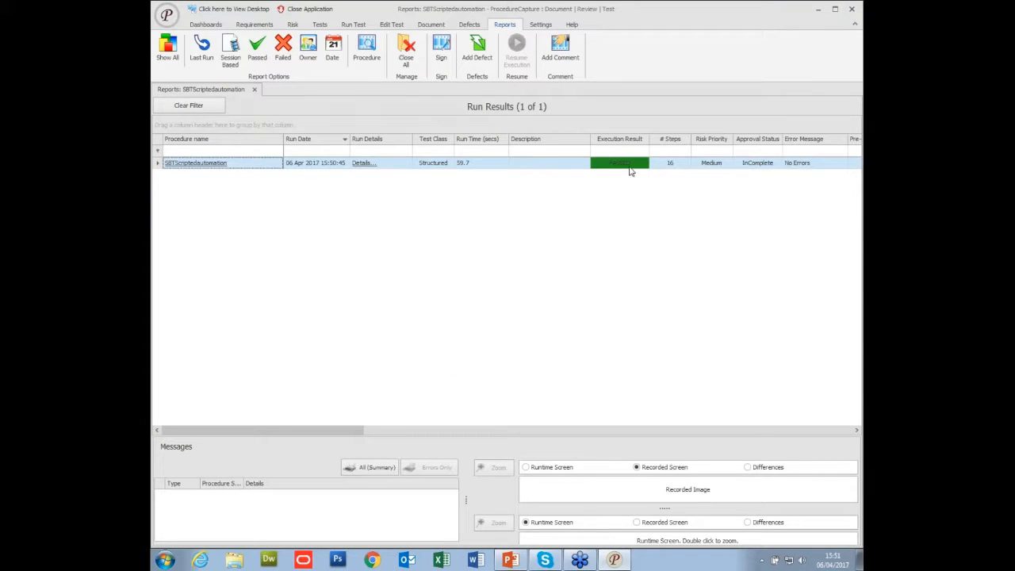
Examine the SBTScriptedautomation run details report, from the pre-approval signature and scope through the step results to the test status, and close it.
{"action": "left_click", "coordinate": [363, 164]}
{"action": "left_click", "coordinate": [365, 165]}
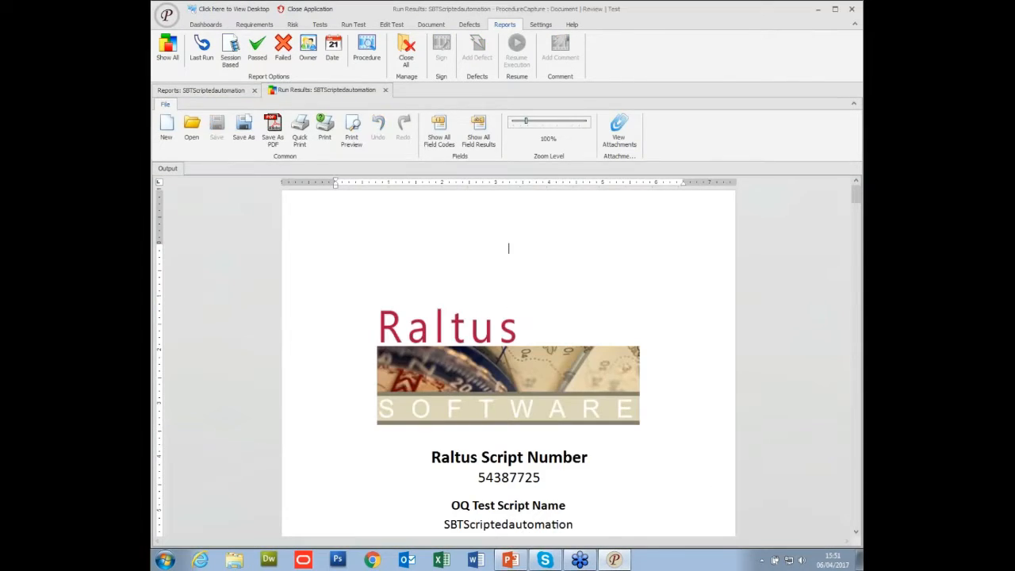
{"action": "scroll", "coordinate": [588, 321], "scroll_direction": "down", "scroll_amount": 10}
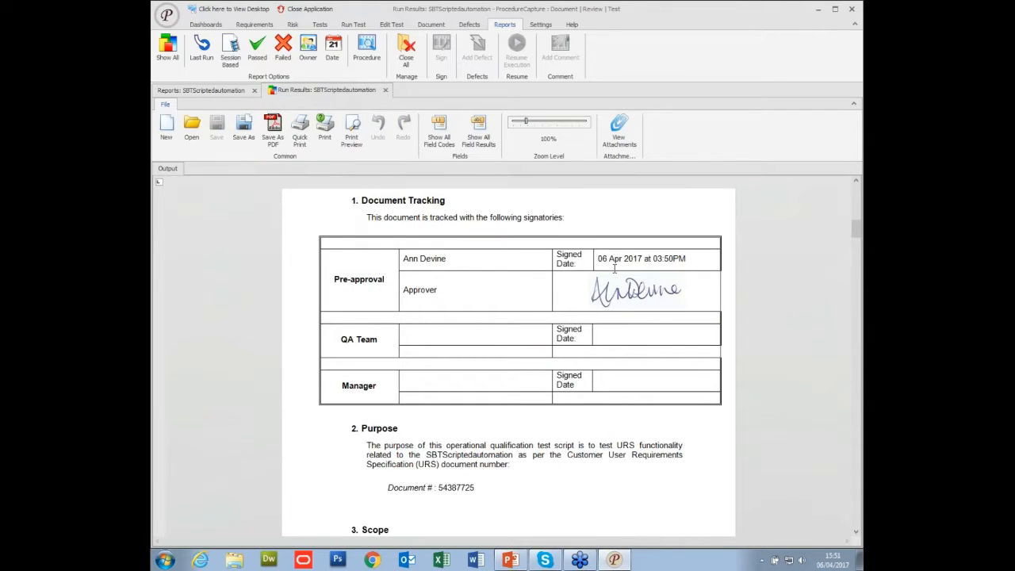
{"action": "scroll", "coordinate": [616, 265], "scroll_direction": "down", "scroll_amount": 5}
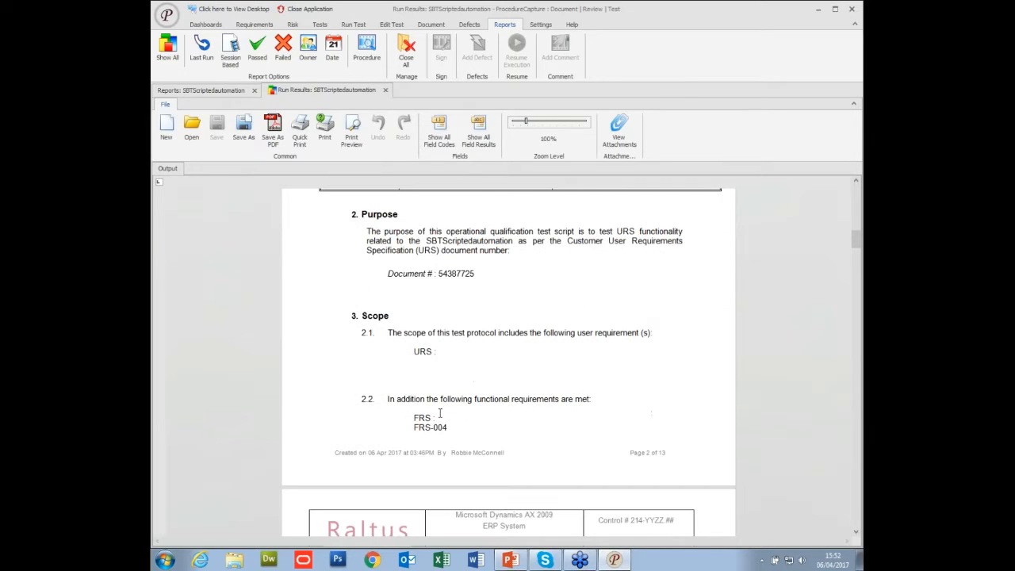
{"action": "scroll", "coordinate": [457, 385], "scroll_direction": "down", "scroll_amount": 5}
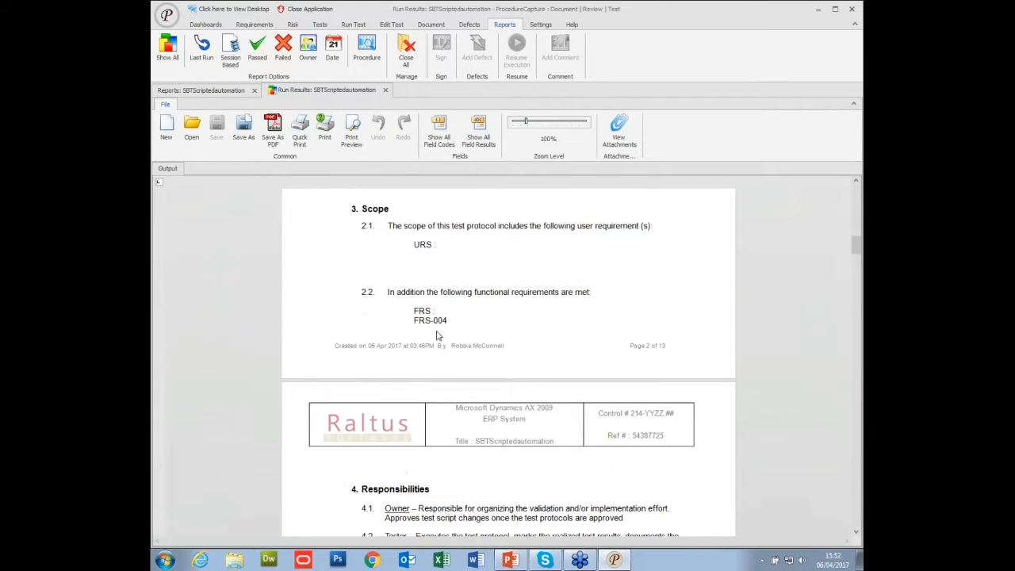
{"action": "scroll", "coordinate": [441, 331], "scroll_direction": "down", "scroll_amount": 20}
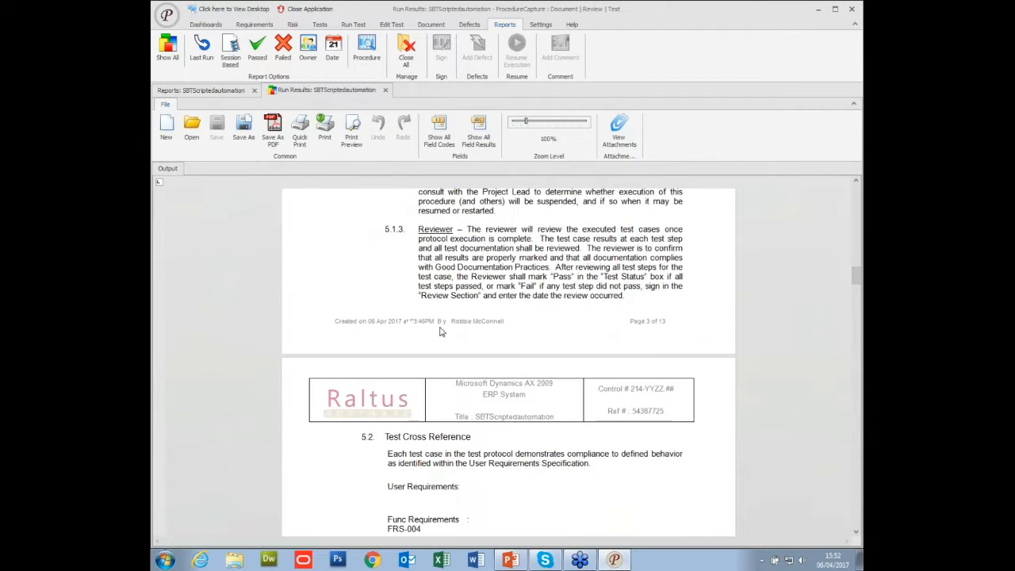
{"action": "scroll", "coordinate": [465, 338], "scroll_direction": "down", "scroll_amount": 3}
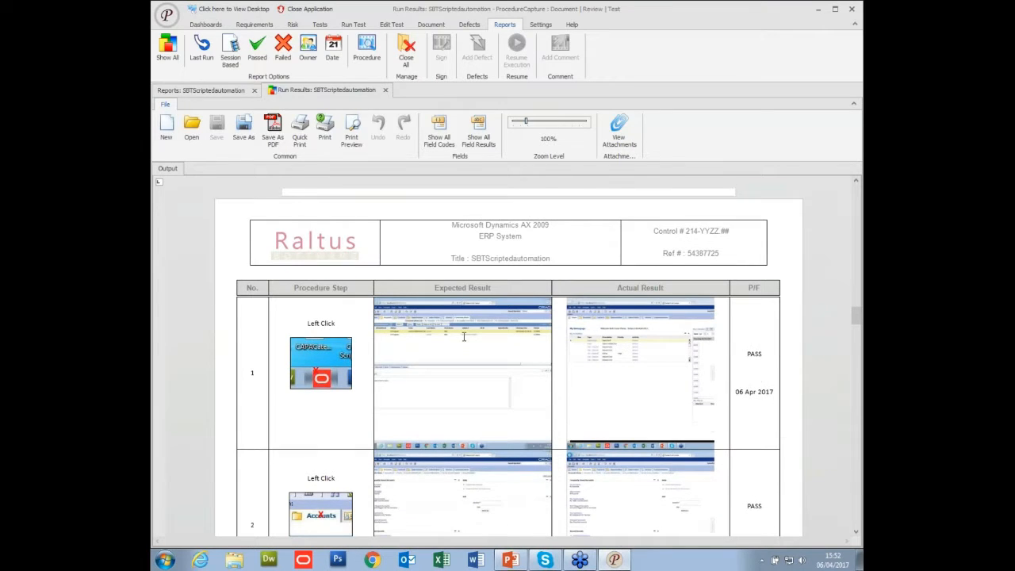
{"action": "scroll", "coordinate": [596, 355], "scroll_direction": "down", "scroll_amount": 10}
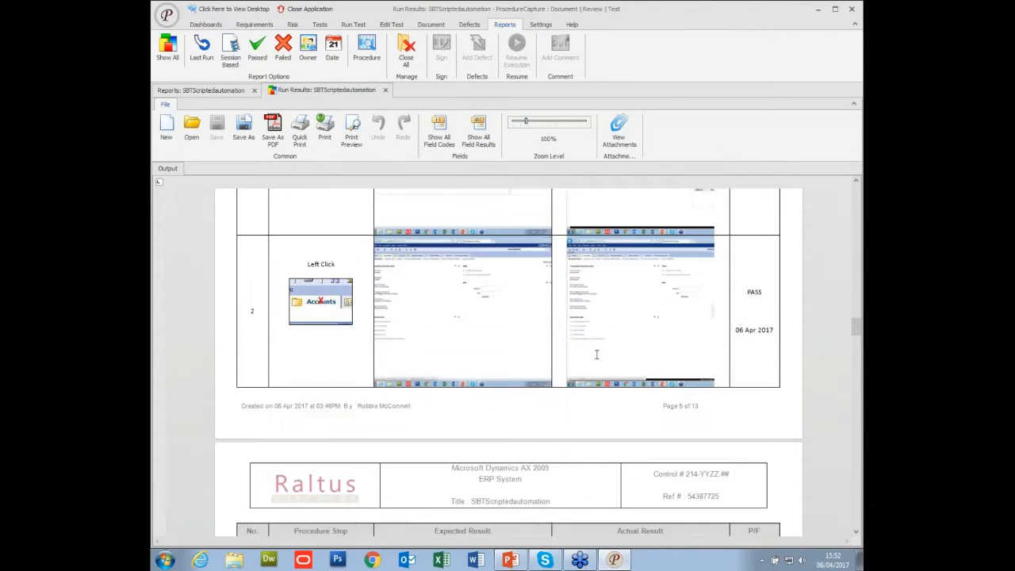
{"action": "scroll", "coordinate": [597, 355], "scroll_direction": "down", "scroll_amount": 2}
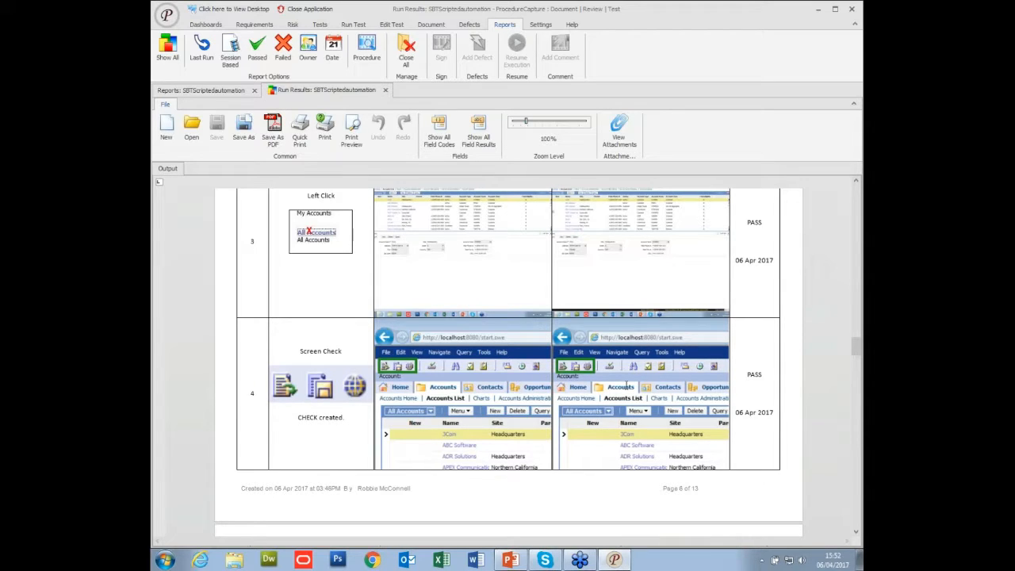
{"action": "scroll", "coordinate": [582, 371], "scroll_direction": "down", "scroll_amount": 10}
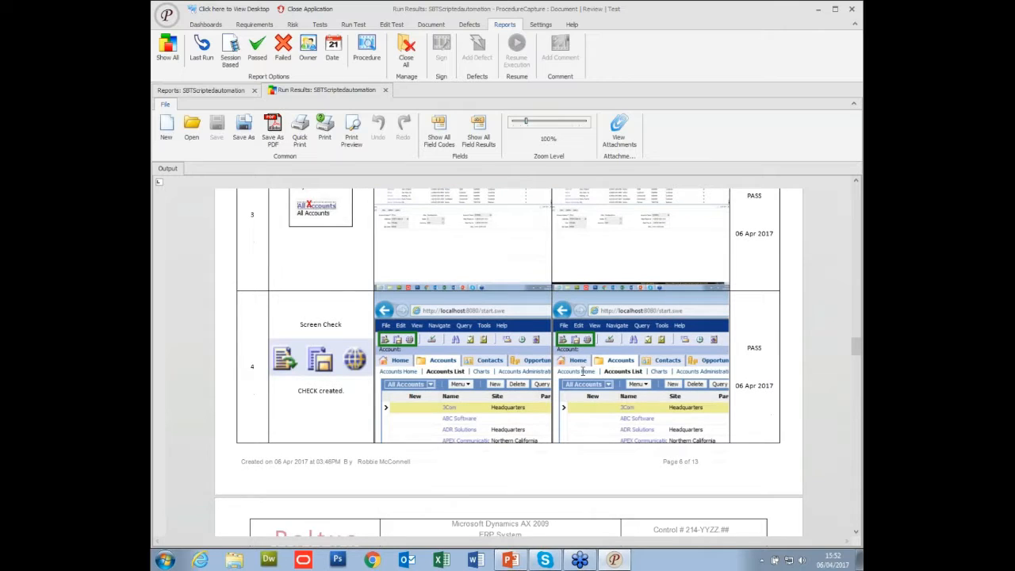
{"action": "scroll", "coordinate": [582, 372], "scroll_direction": "down", "scroll_amount": 20}
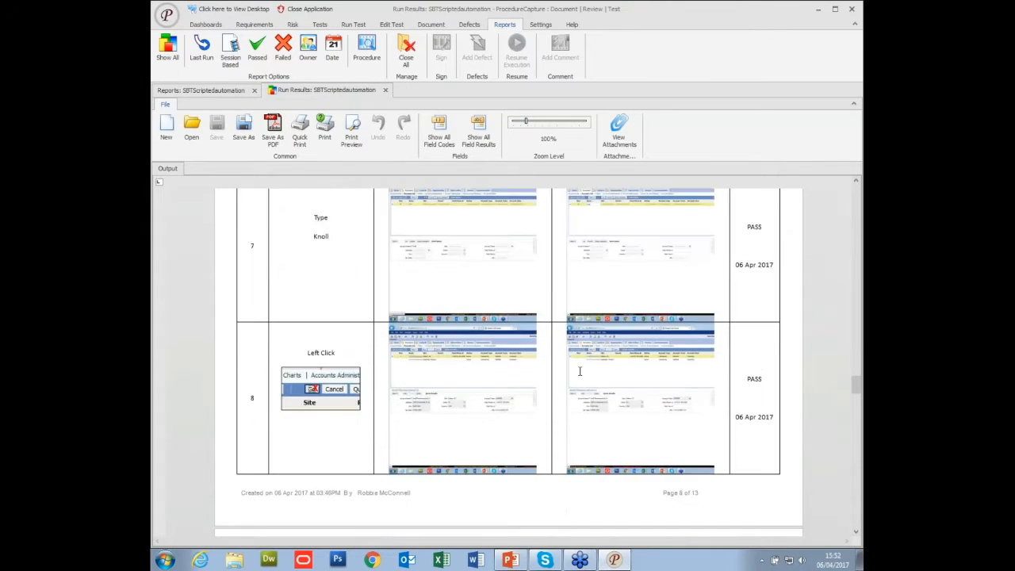
{"action": "scroll", "coordinate": [579, 371], "scroll_direction": "down", "scroll_amount": 8}
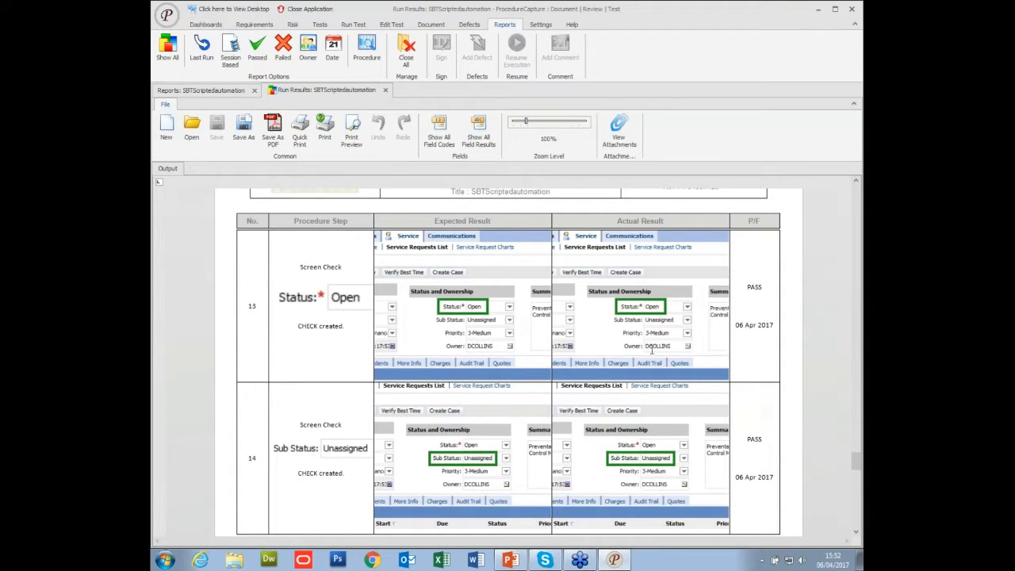
{"action": "scroll", "coordinate": [655, 396], "scroll_direction": "down", "scroll_amount": 8}
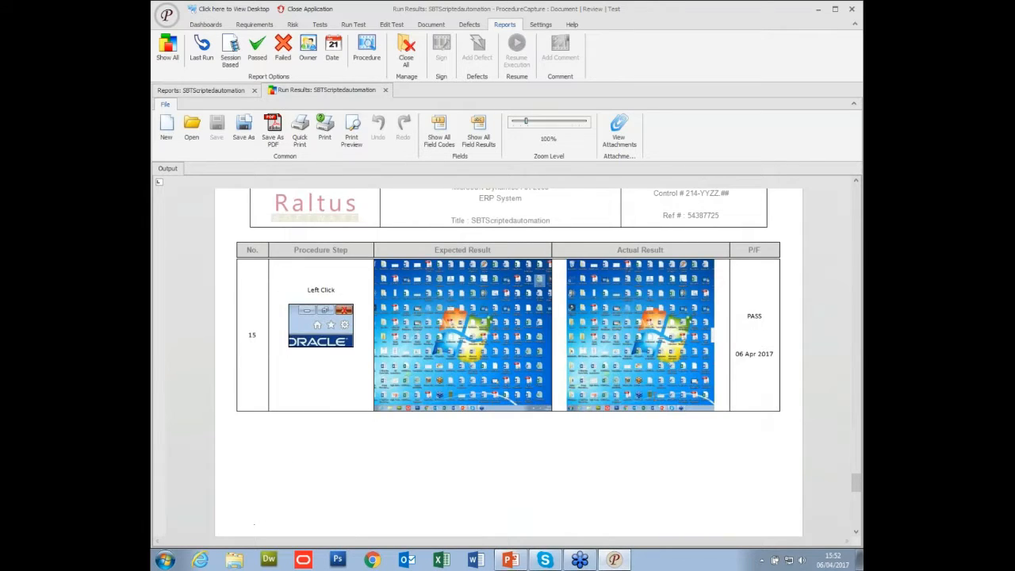
{"action": "scroll", "coordinate": [655, 397], "scroll_direction": "down", "scroll_amount": 6}
{"action": "scroll", "coordinate": [655, 397], "scroll_direction": "down", "scroll_amount": 3}
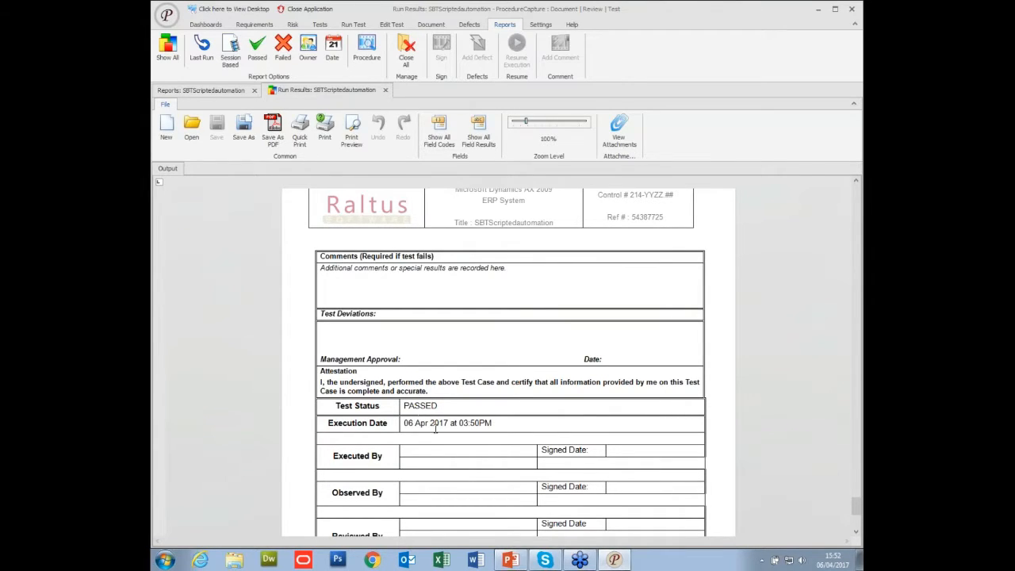
{"action": "left_click", "coordinate": [385, 91]}
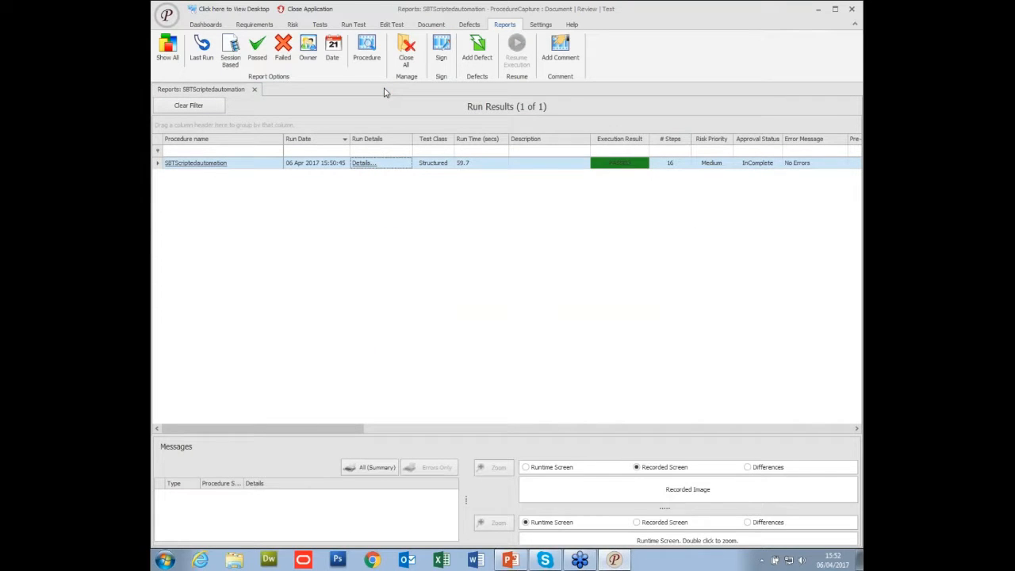
Sign the run result in Signature Box 1 as Executor with the user ID and password, setting the approval status to Approved.
{"action": "left_click", "coordinate": [442, 49]}
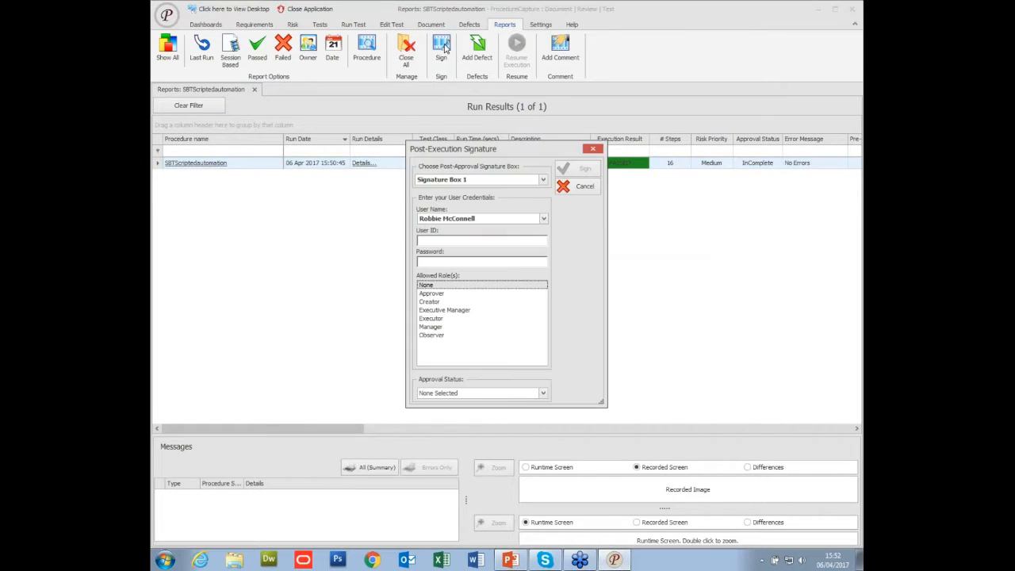
{"action": "left_click", "coordinate": [467, 238]}
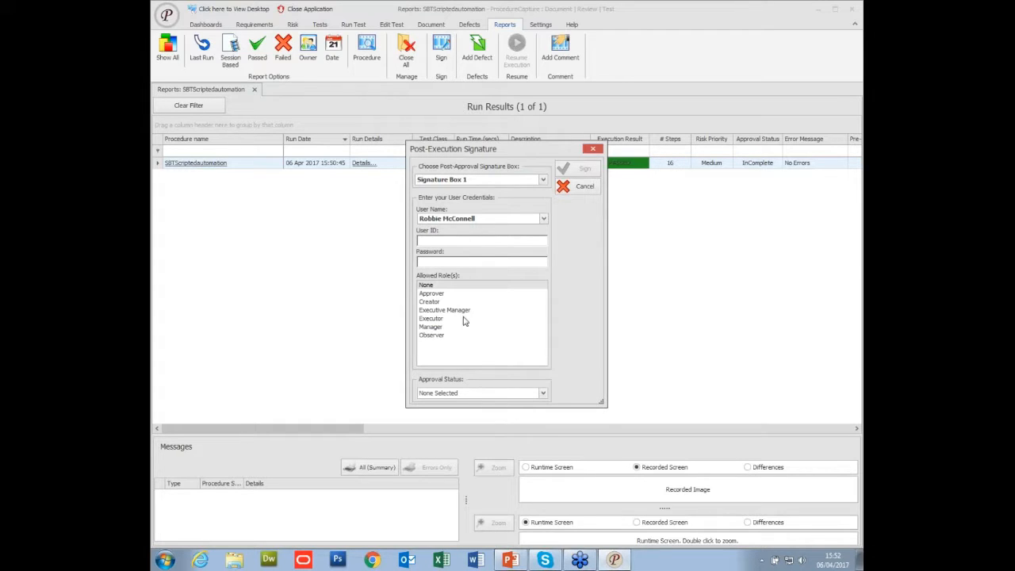
{"action": "left_click", "coordinate": [484, 240]}
{"action": "type", "text": "*"}
{"action": "left_click", "coordinate": [440, 319]}
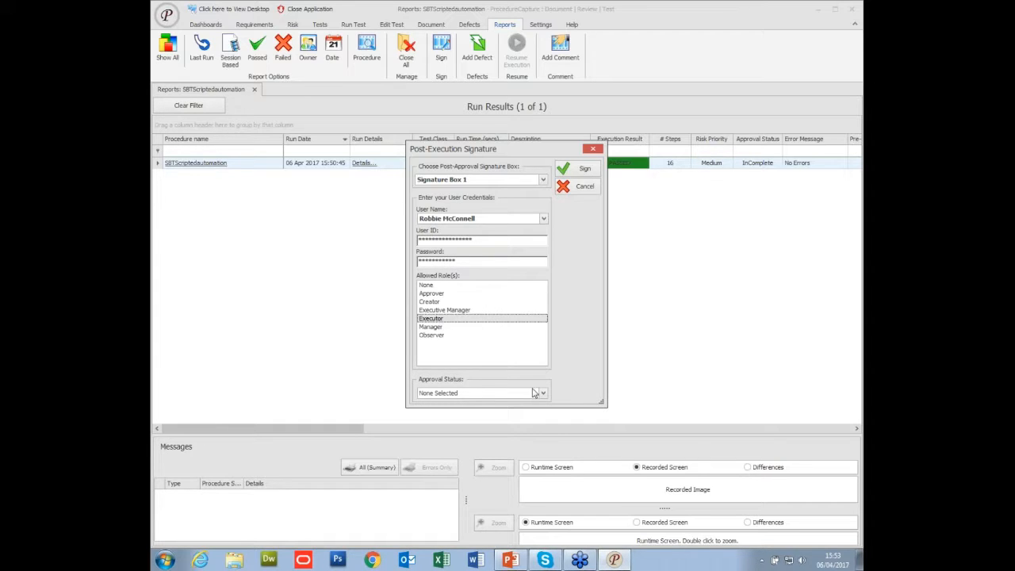
{"action": "left_click", "coordinate": [534, 394]}
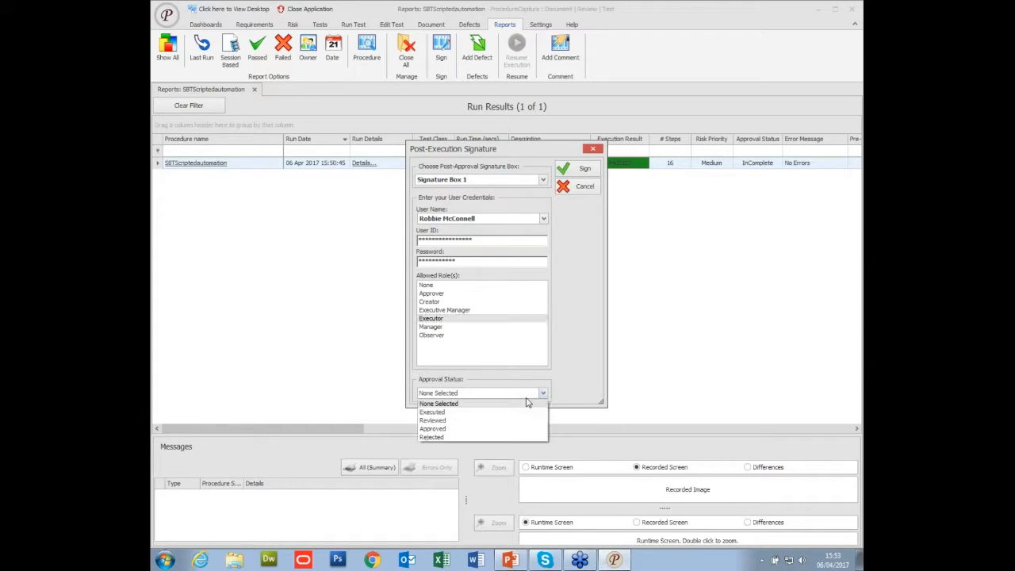
{"action": "left_click", "coordinate": [469, 429]}
{"action": "left_click", "coordinate": [565, 175]}
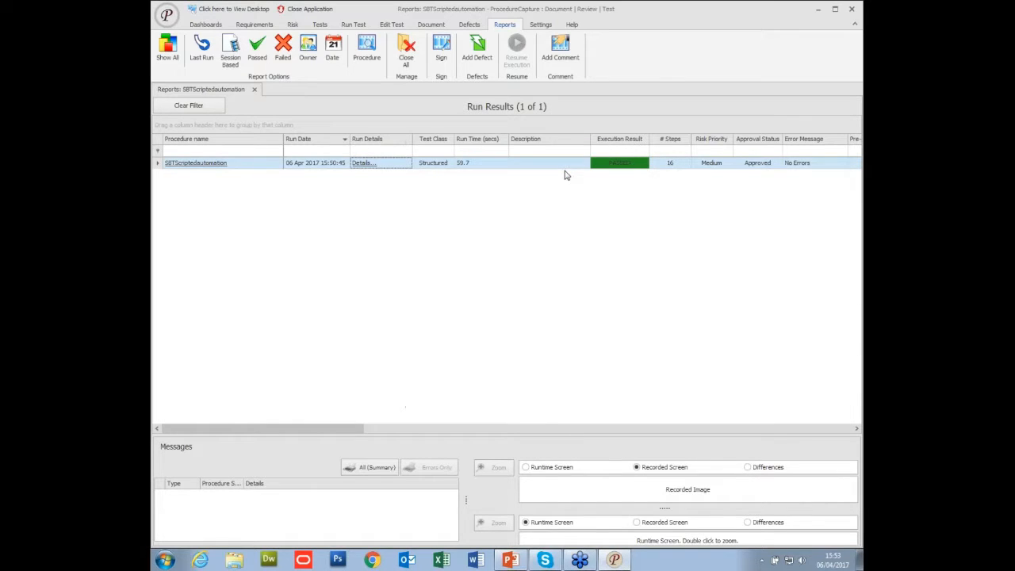
Check the Executed By signature at the end of the SBTScriptedautomation run details report and close the report.
{"action": "left_click", "coordinate": [361, 163]}
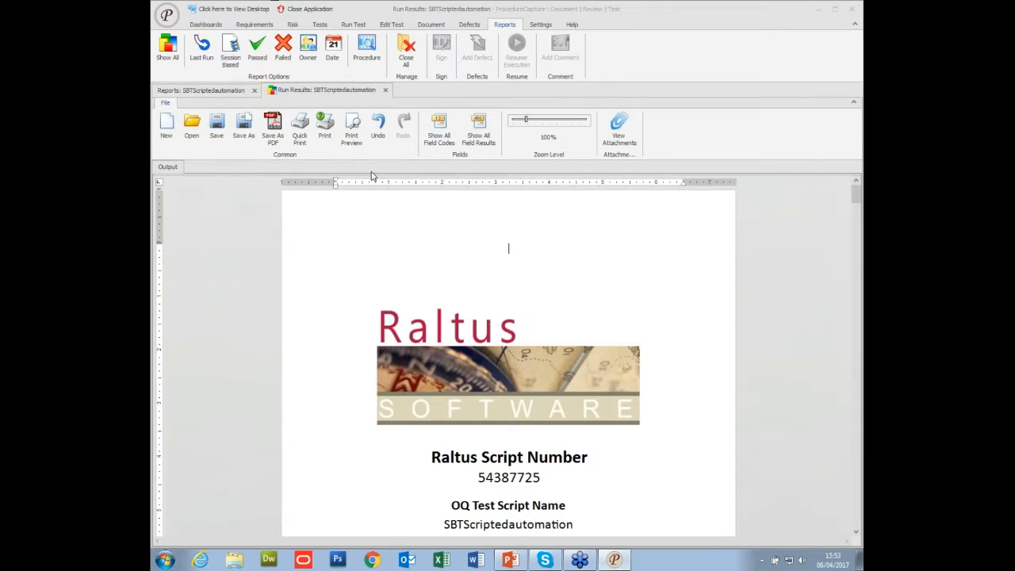
{"action": "scroll", "coordinate": [852, 257], "scroll_direction": "down", "scroll_amount": 15}
{"action": "left_click_drag", "start_coordinate": [853, 257], "coordinate": [848, 528]}
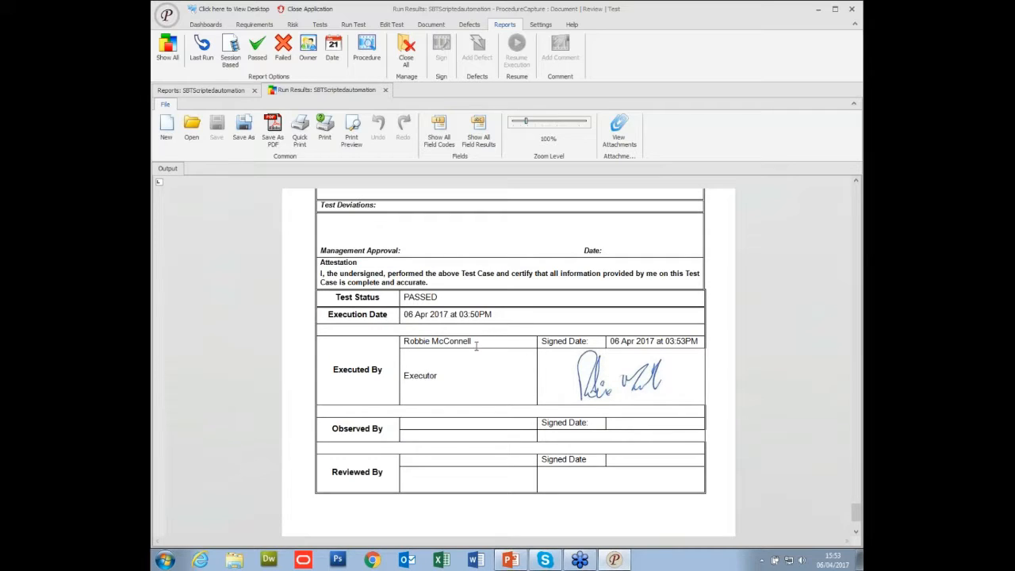
{"action": "left_click", "coordinate": [385, 91]}
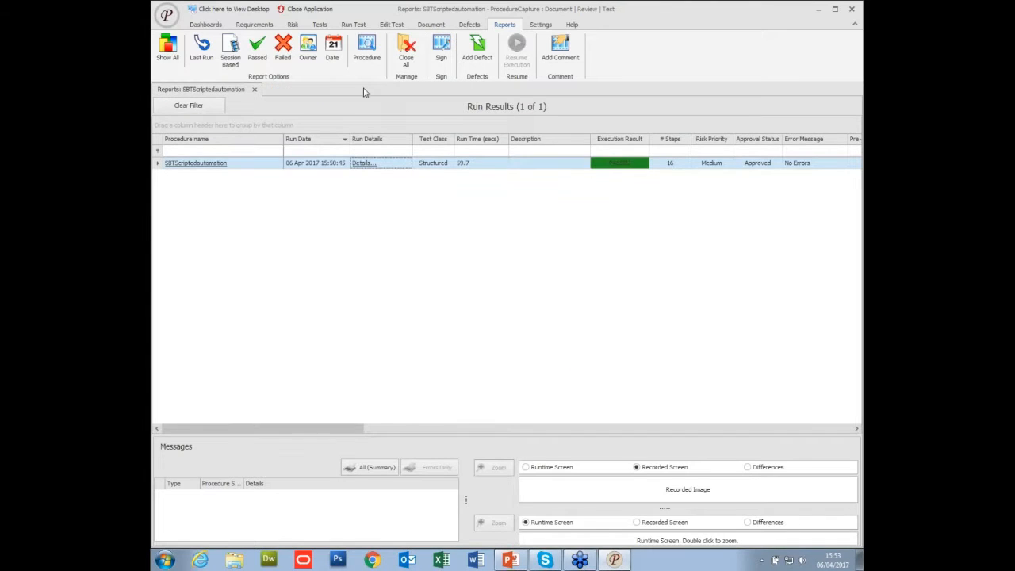
List the run results of all procedures.
{"action": "left_click", "coordinate": [169, 50]}
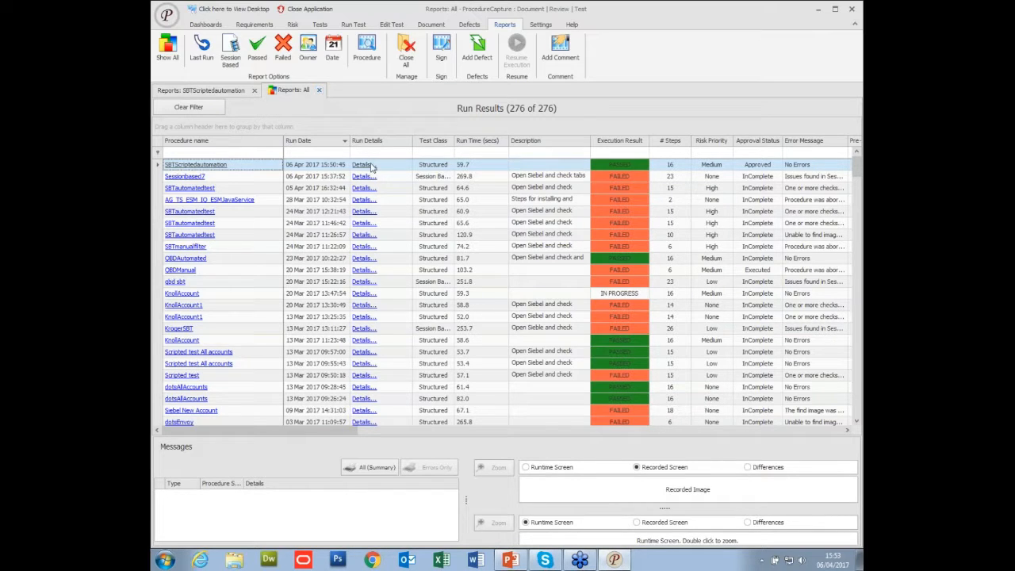
Close the all-procedures run results, the SBTScriptedautomation run results and the open SBTScriptedautomation test.
{"action": "left_click", "coordinate": [319, 90]}
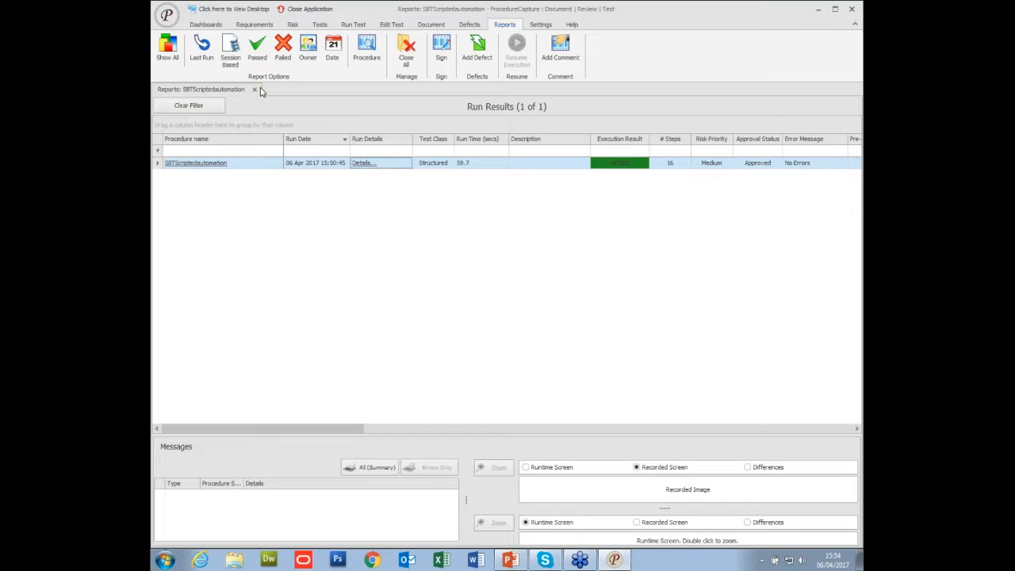
{"action": "left_click", "coordinate": [255, 91]}
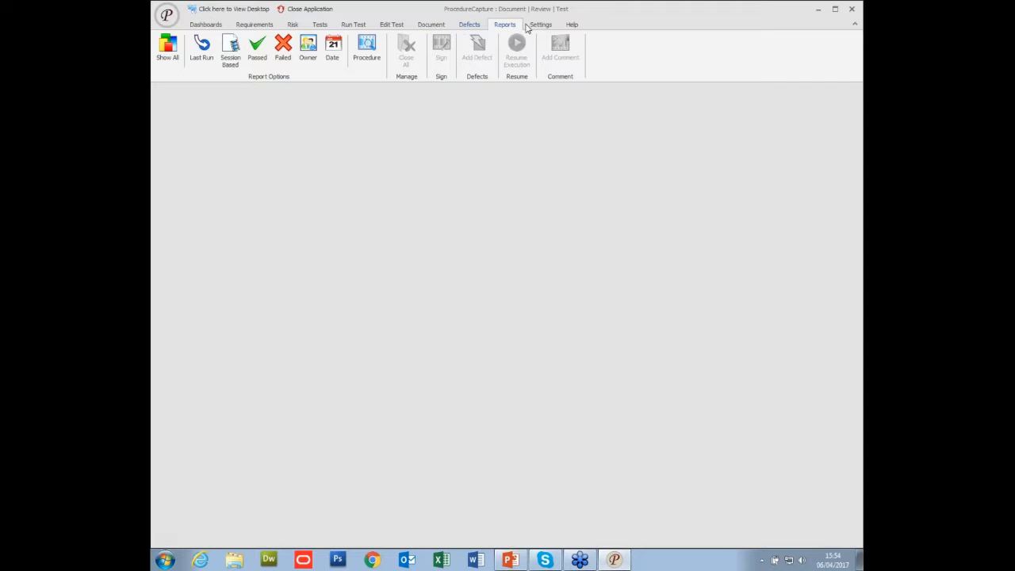
{"action": "left_click", "coordinate": [442, 25]}
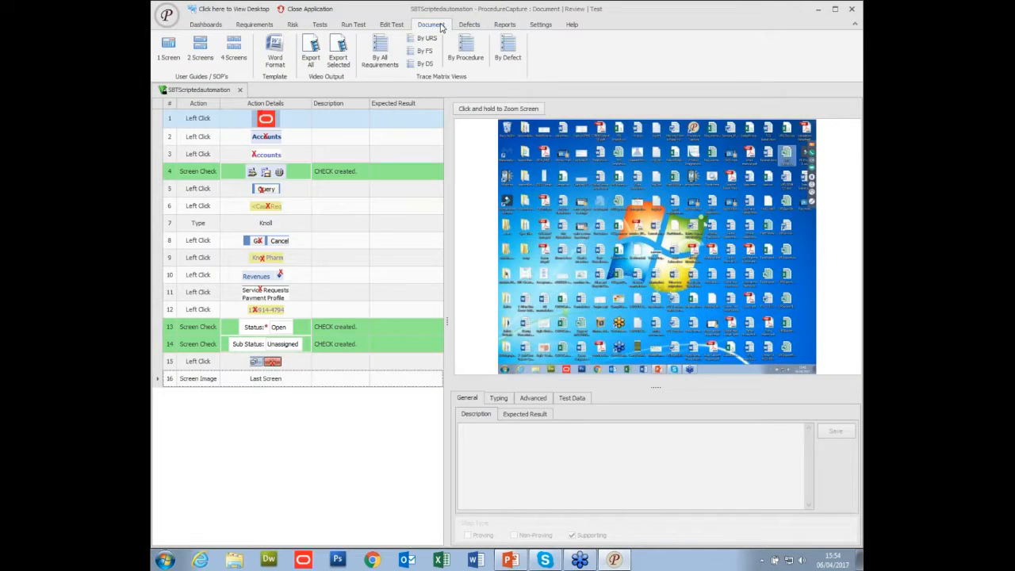
{"action": "left_click", "coordinate": [240, 89]}
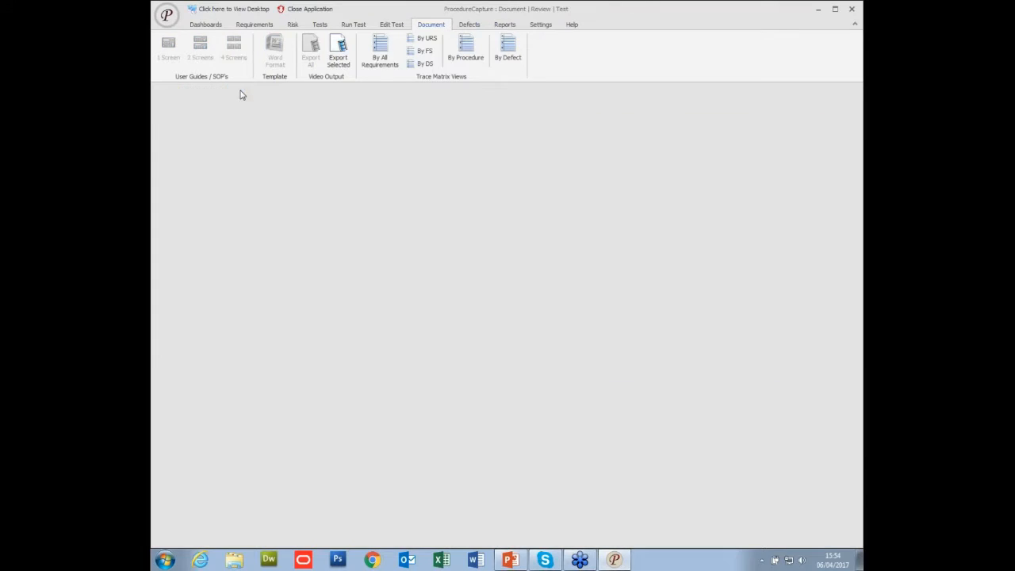
Generate the trace matrix by functional specification, examine its requirements with their linked procedures and statuses, and close it.
{"action": "left_click", "coordinate": [425, 52]}
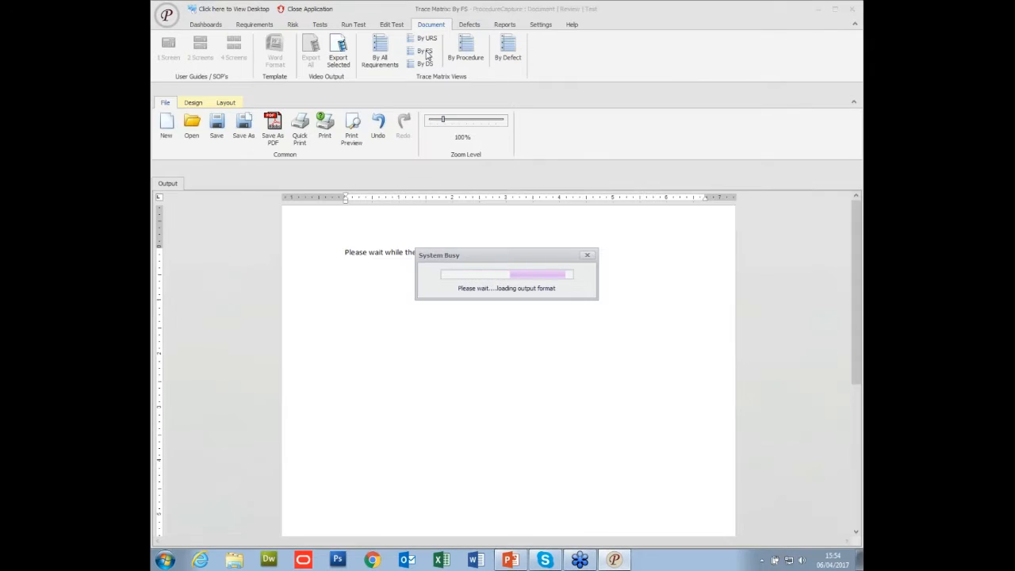
{"action": "scroll", "coordinate": [595, 286], "scroll_direction": "down", "scroll_amount": 6}
{"action": "scroll", "coordinate": [596, 285], "scroll_direction": "down", "scroll_amount": 10}
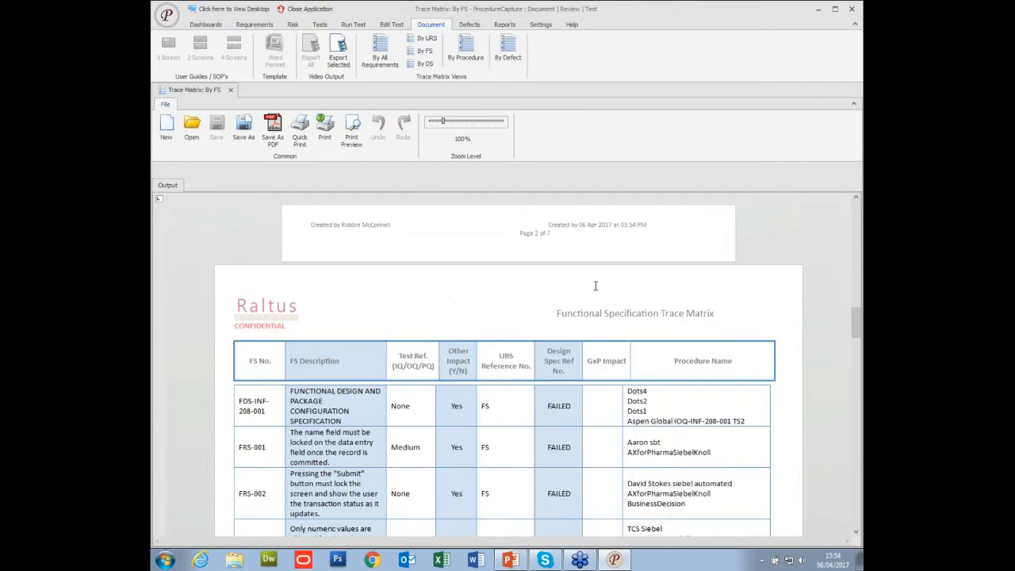
{"action": "scroll", "coordinate": [595, 285], "scroll_direction": "down", "scroll_amount": 3}
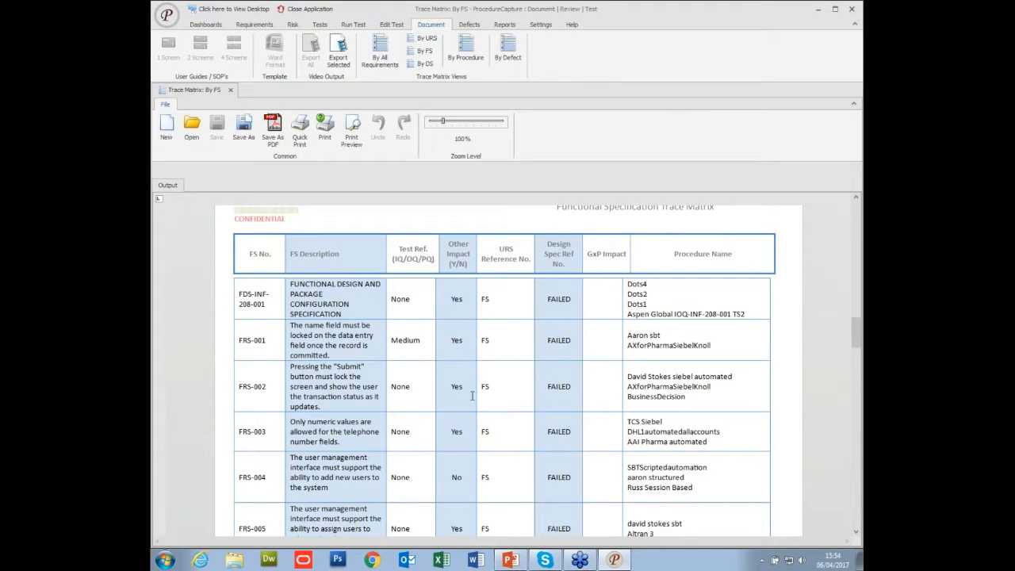
{"action": "scroll", "coordinate": [648, 414], "scroll_direction": "down", "scroll_amount": 1}
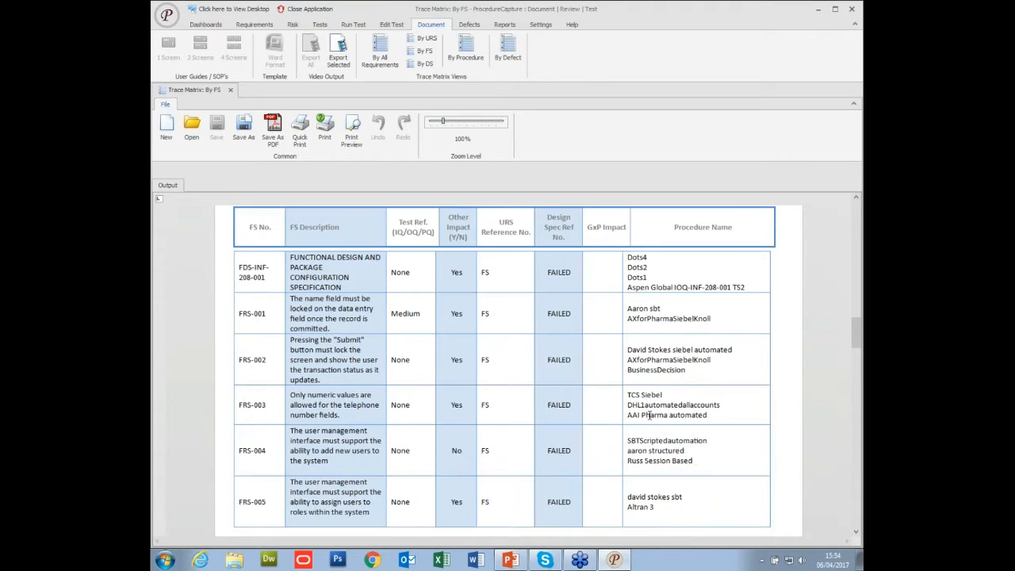
{"action": "scroll", "coordinate": [649, 414], "scroll_direction": "down", "scroll_amount": 15}
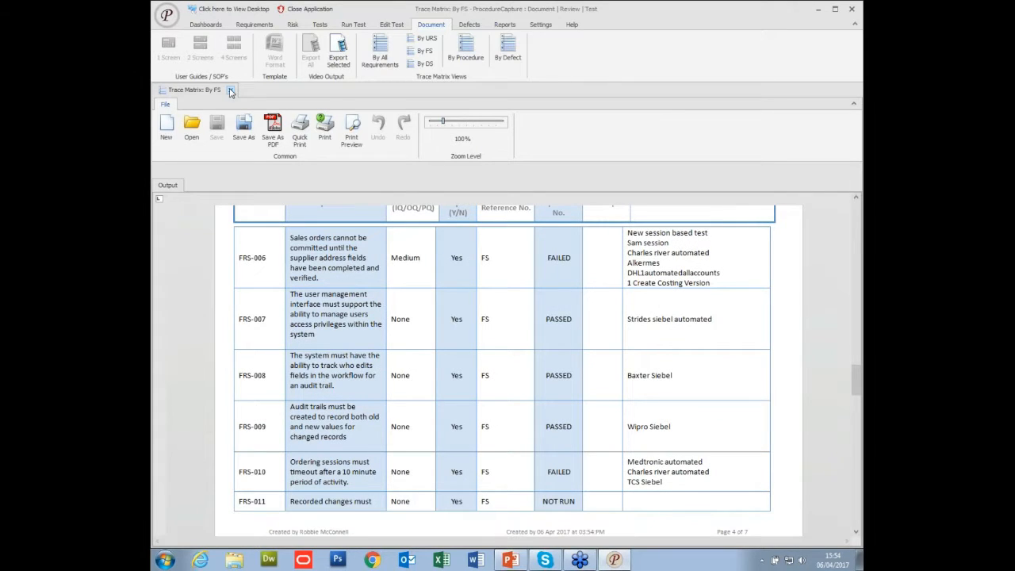
{"action": "left_click", "coordinate": [230, 92]}
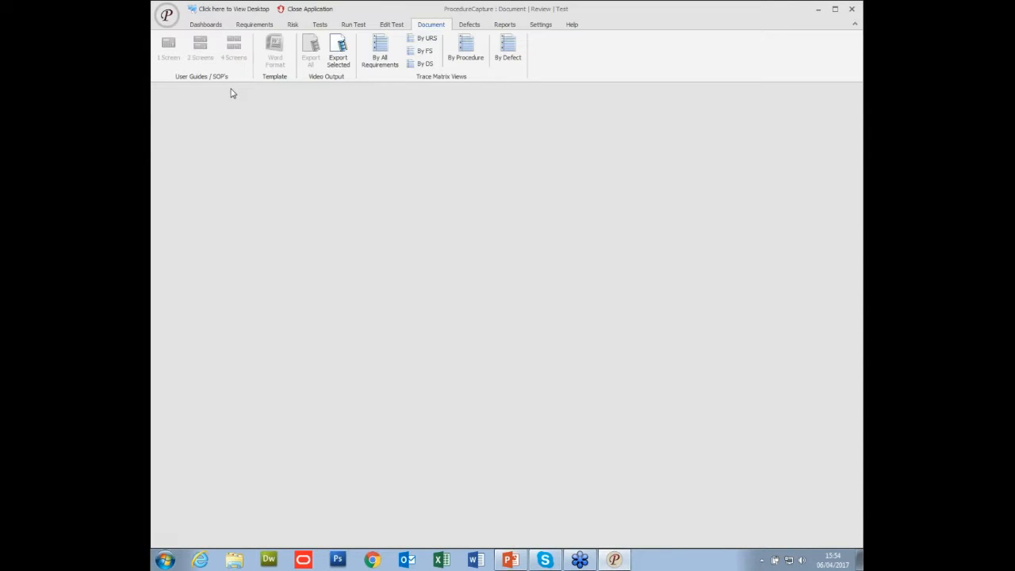
Switch to the Webinar3Agile.ppt presentation in PowerPoint.
{"action": "left_click", "coordinate": [818, 9]}
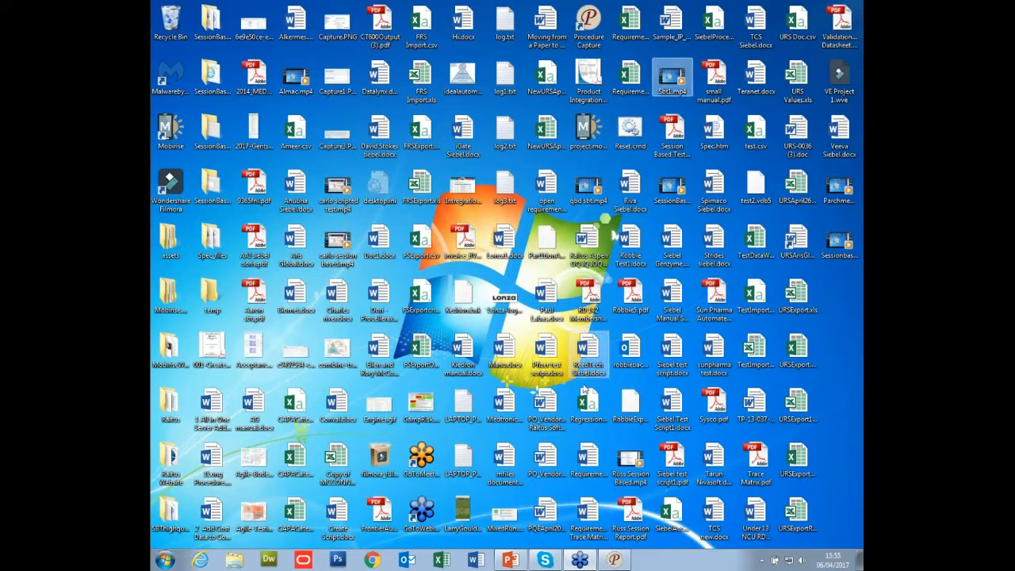
{"action": "left_click", "coordinate": [615, 559]}
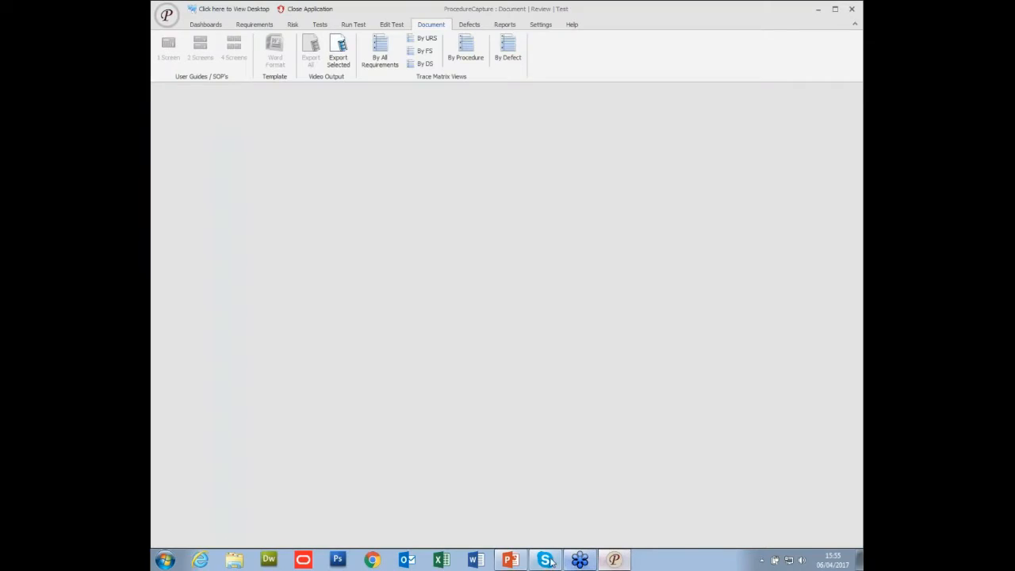
{"action": "left_click", "coordinate": [515, 560]}
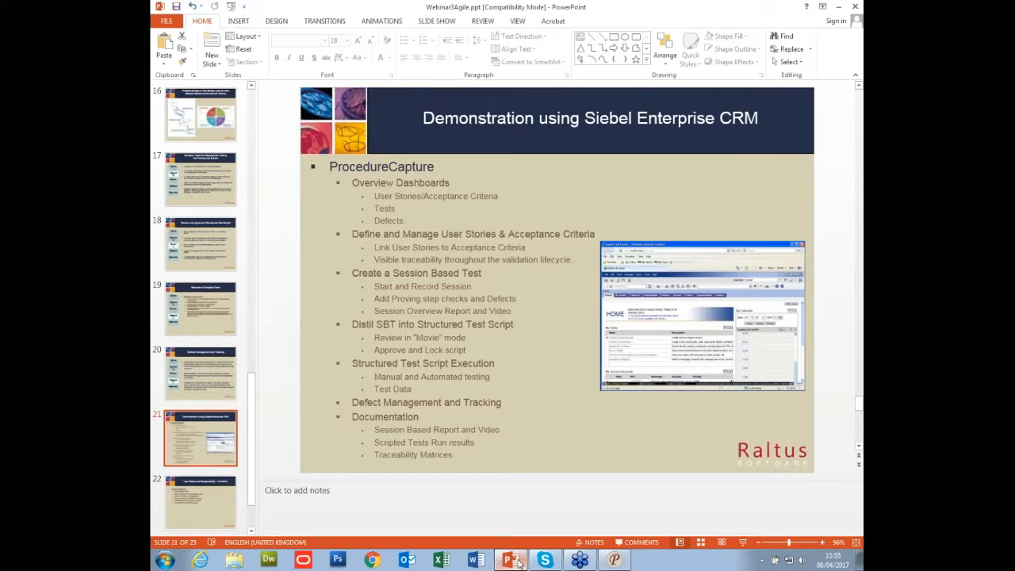